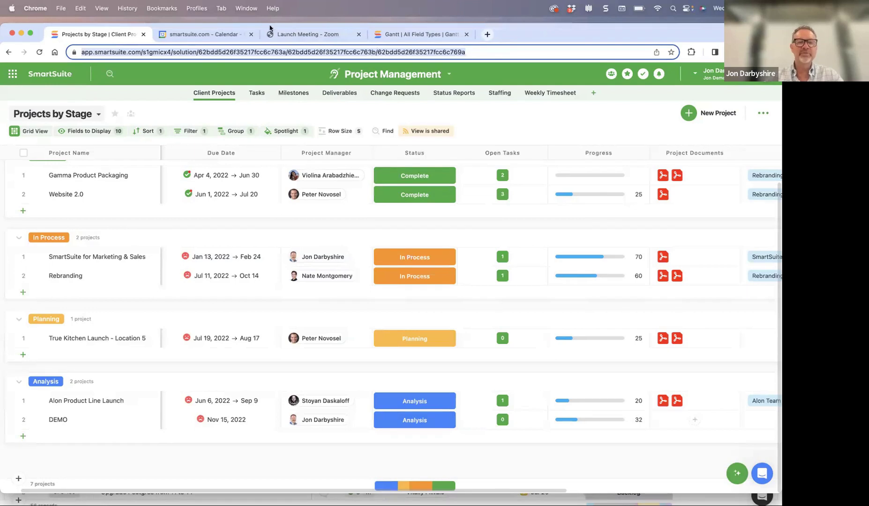
Step: Switch to the DevOps Tasks window and turn on repeating for the due date of "Optimise current deploy process"
{"action": "key", "text": "ctrl+Up"}
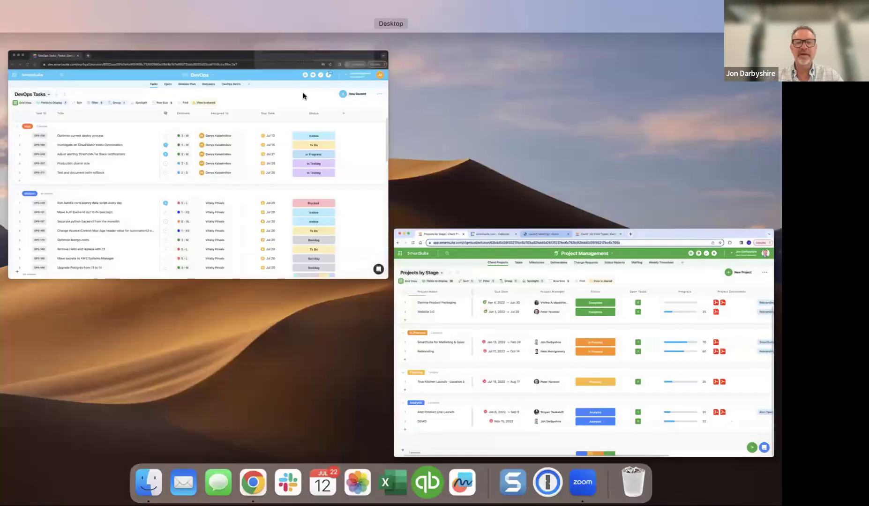
{"action": "left_click", "coordinate": [303, 92]}
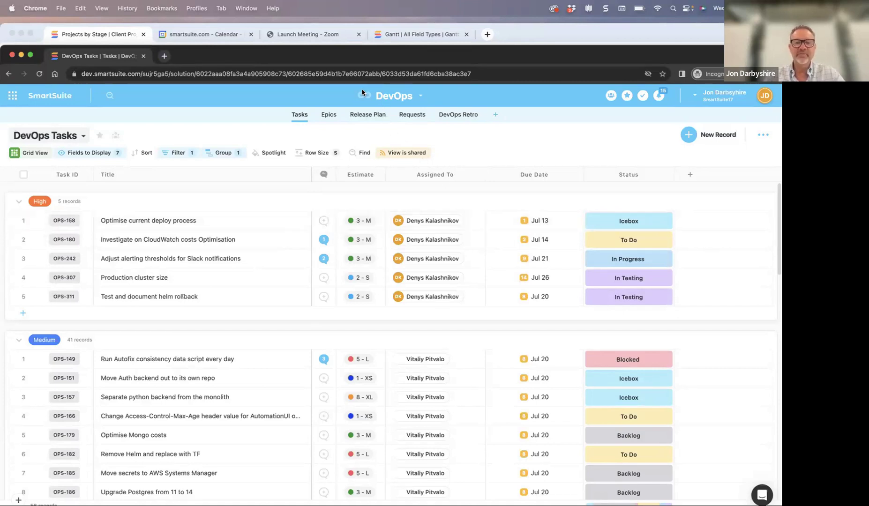
{"action": "left_click", "coordinate": [538, 224]}
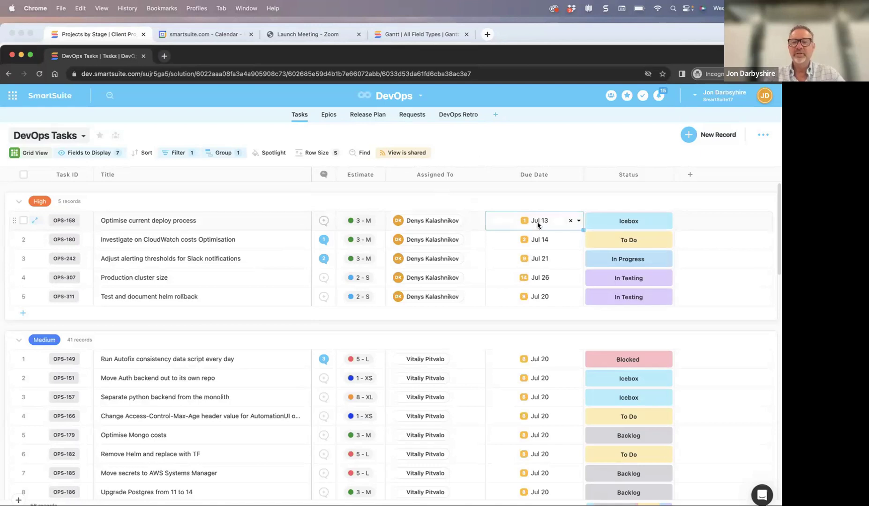
{"action": "left_click", "coordinate": [579, 222]}
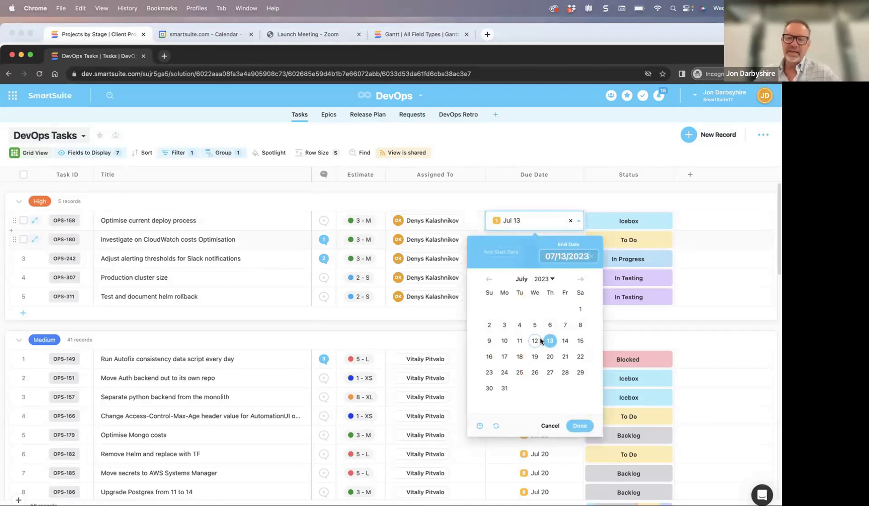
{"action": "left_click", "coordinate": [497, 426]}
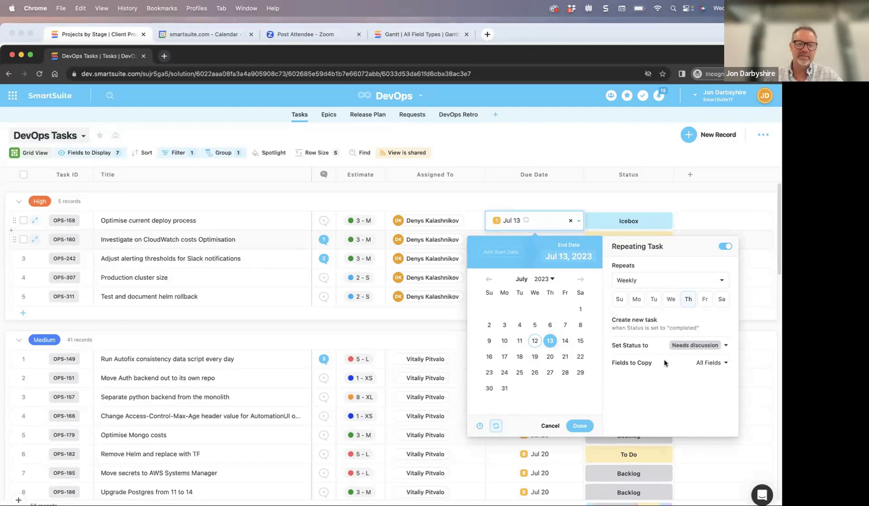
Step: Set the task to repeat weekly on Monday, Tuesday and Thursday, with new tasks given the status To Do
{"action": "left_click", "coordinate": [647, 286]}
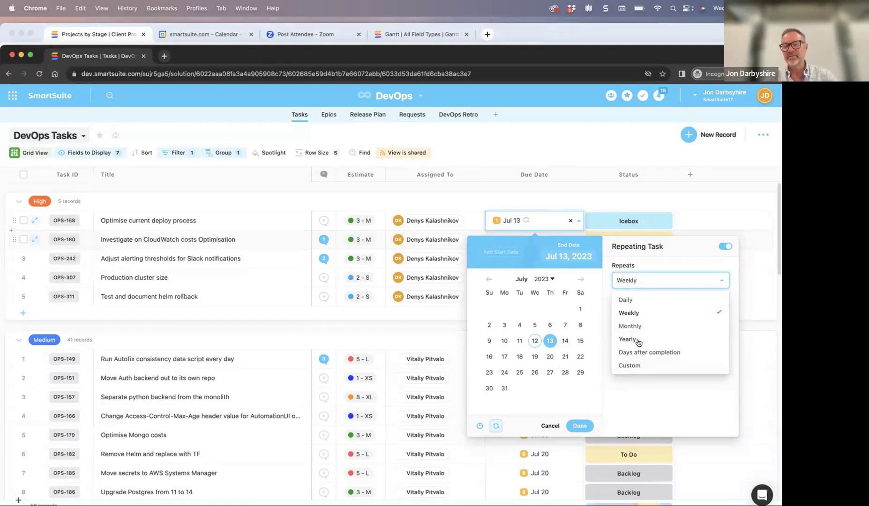
{"action": "left_click", "coordinate": [629, 313]}
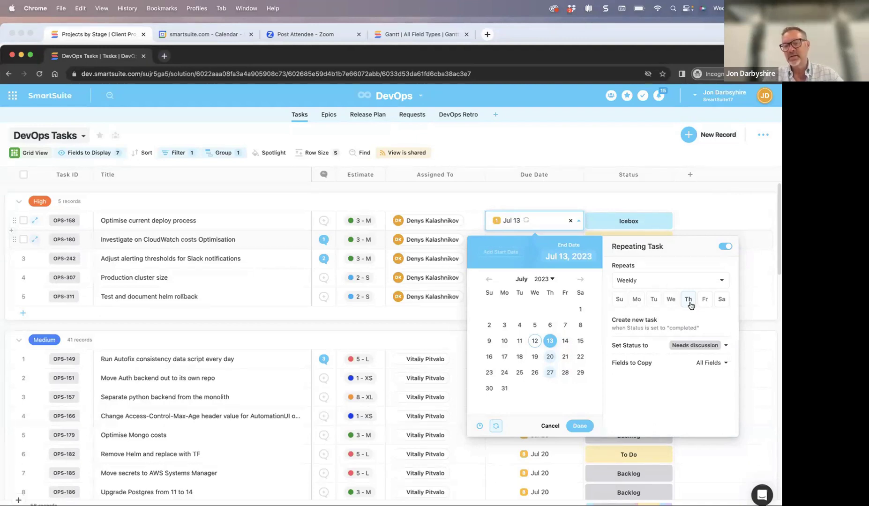
{"action": "left_click", "coordinate": [654, 301]}
{"action": "left_click", "coordinate": [638, 302]}
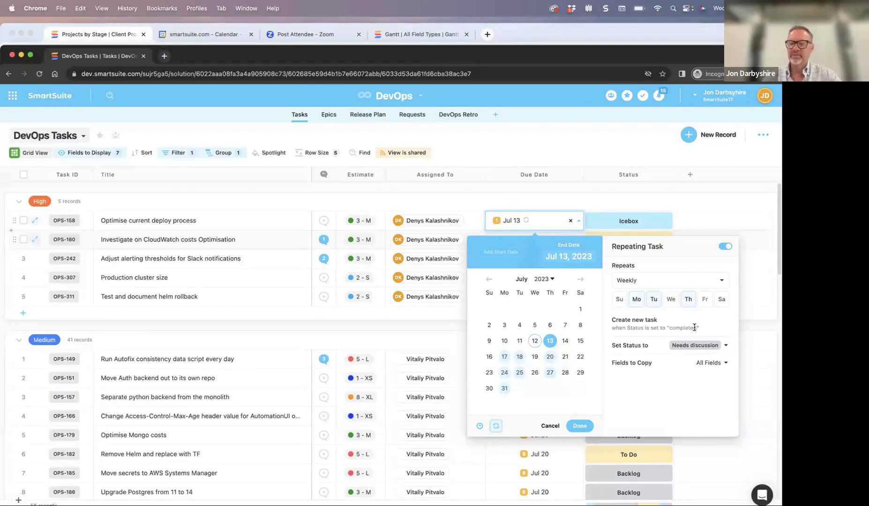
{"action": "left_click", "coordinate": [726, 348]}
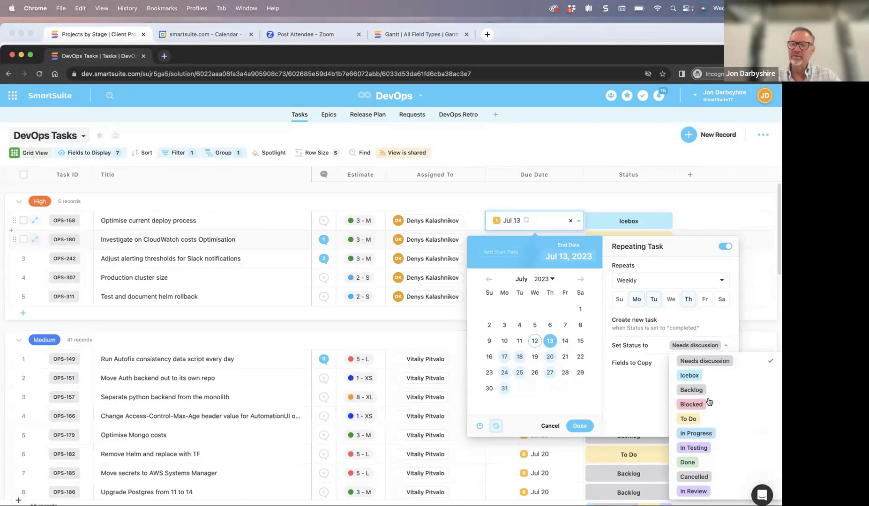
{"action": "left_click", "coordinate": [697, 424]}
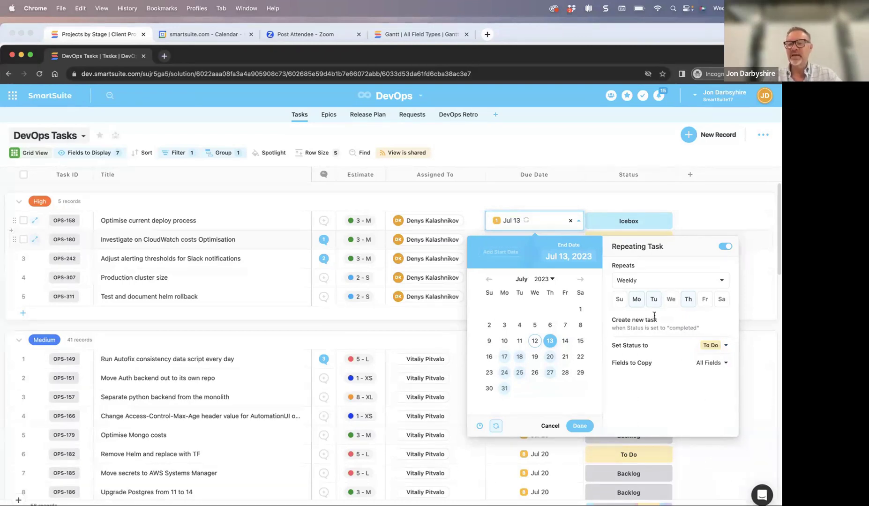
Step: Try limiting the fields to copy to Description, Estimate and Priority, and restore the selection to All Fields
{"action": "left_click", "coordinate": [726, 365]}
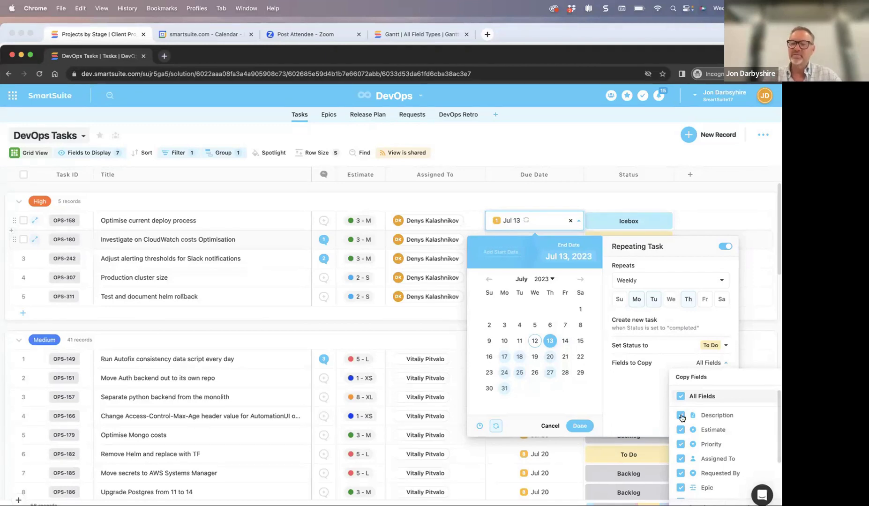
{"action": "left_click", "coordinate": [681, 397]}
{"action": "left_click", "coordinate": [681, 417]}
{"action": "left_click", "coordinate": [681, 430]}
{"action": "left_click", "coordinate": [681, 445]}
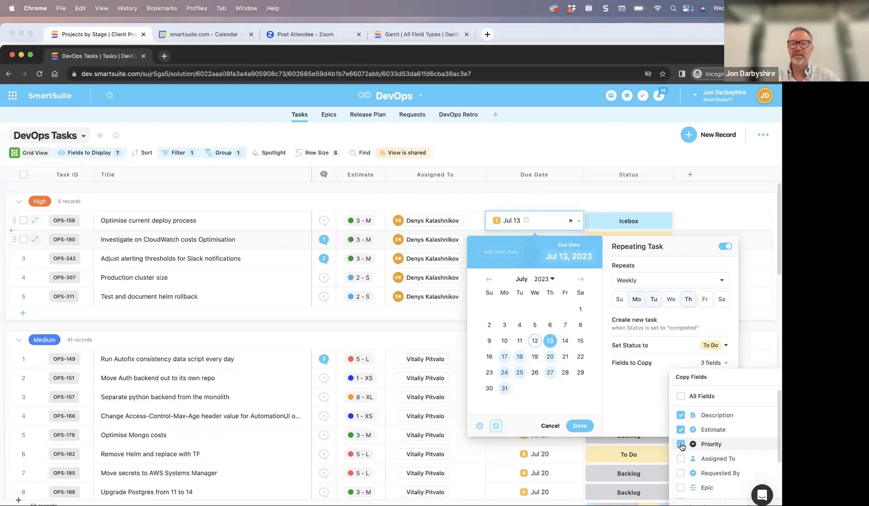
{"action": "left_click", "coordinate": [682, 398]}
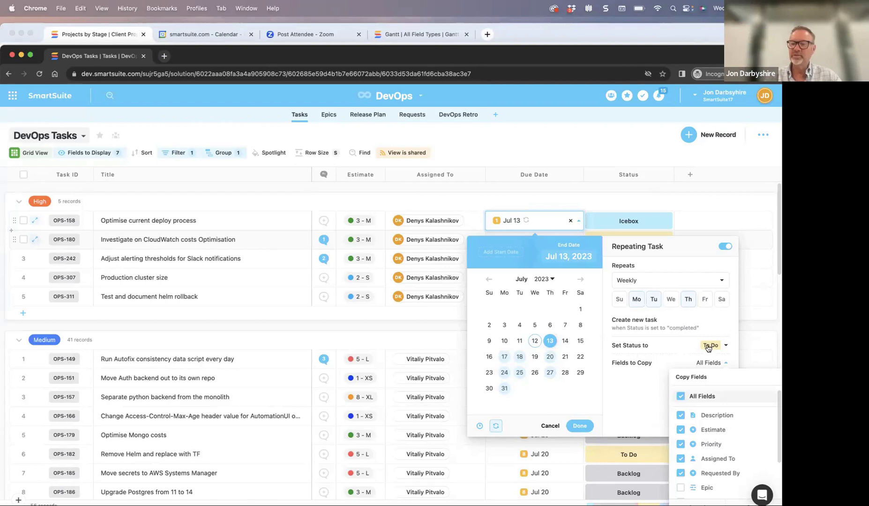
{"action": "left_click", "coordinate": [650, 390]}
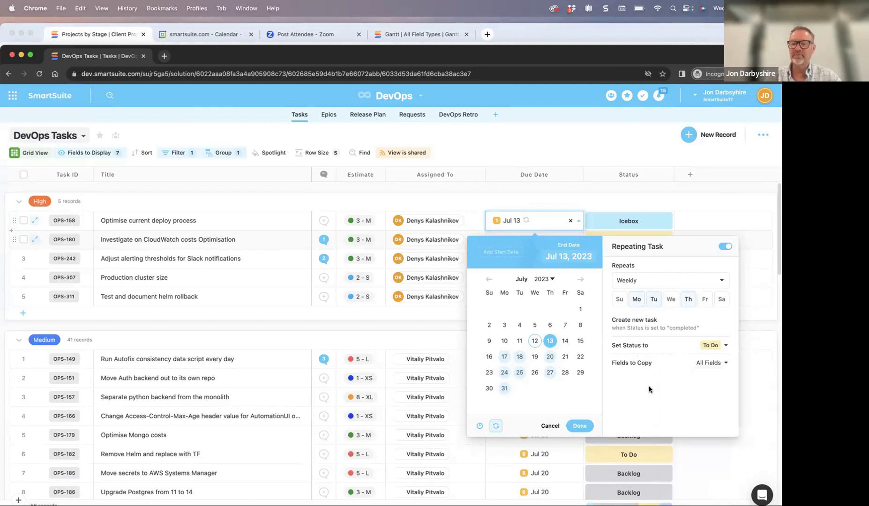
Step: Set the repeat frequency to Monthly on the same day each month and review its pattern and day options
{"action": "left_click", "coordinate": [632, 280]}
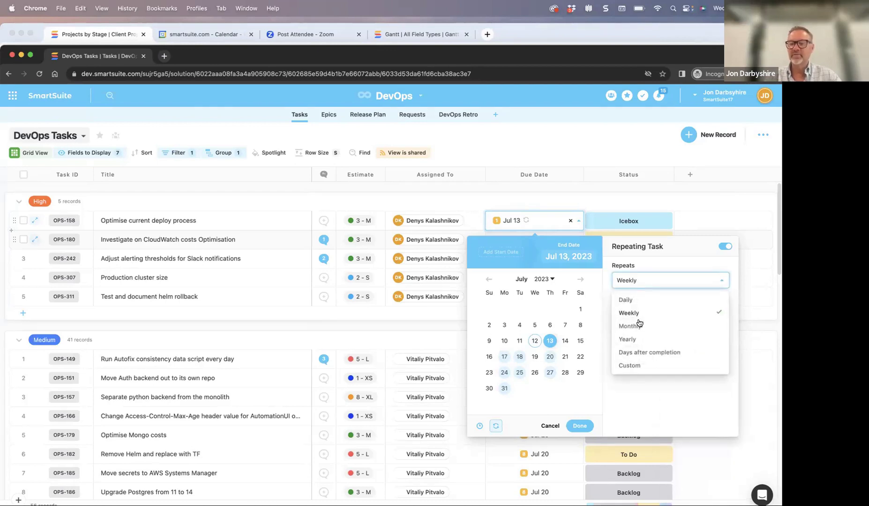
{"action": "left_click", "coordinate": [639, 327]}
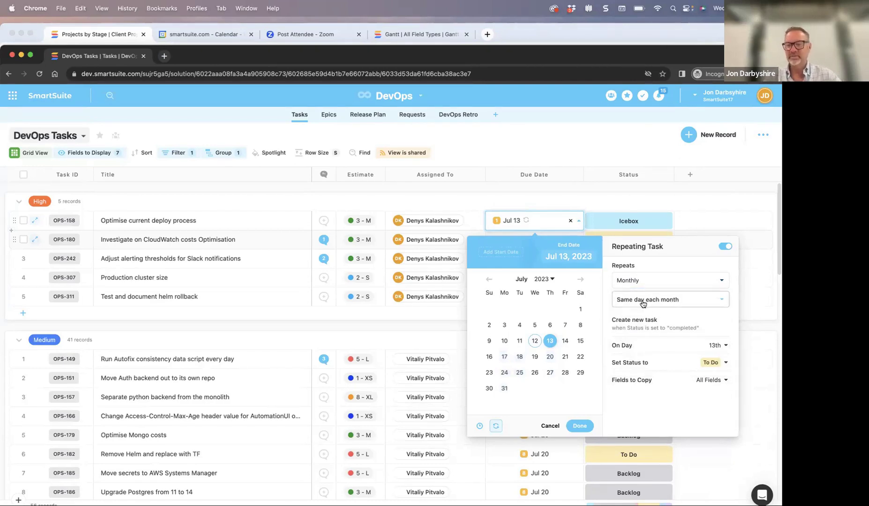
{"action": "left_click", "coordinate": [643, 304]}
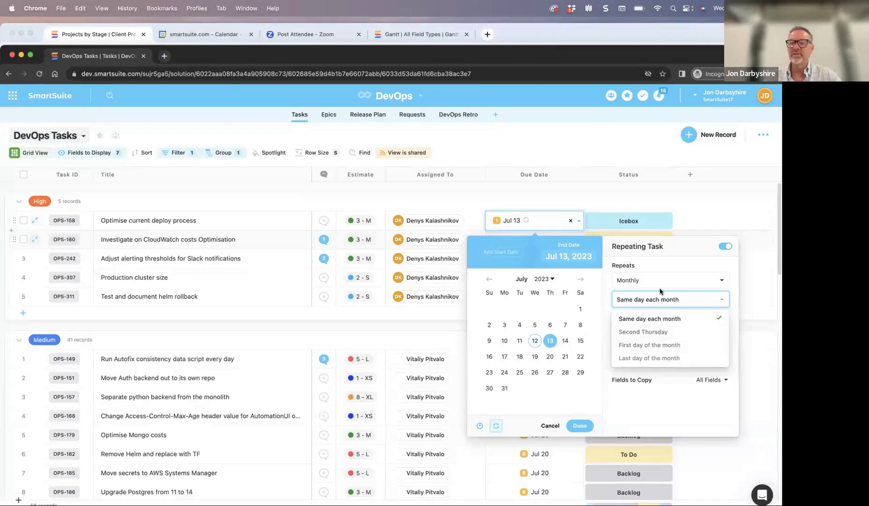
{"action": "left_click", "coordinate": [730, 341]}
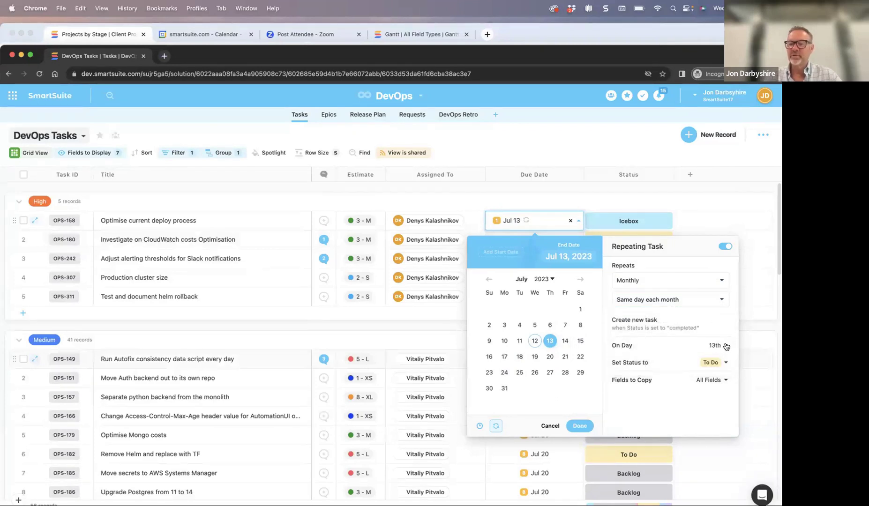
{"action": "left_click", "coordinate": [726, 346]}
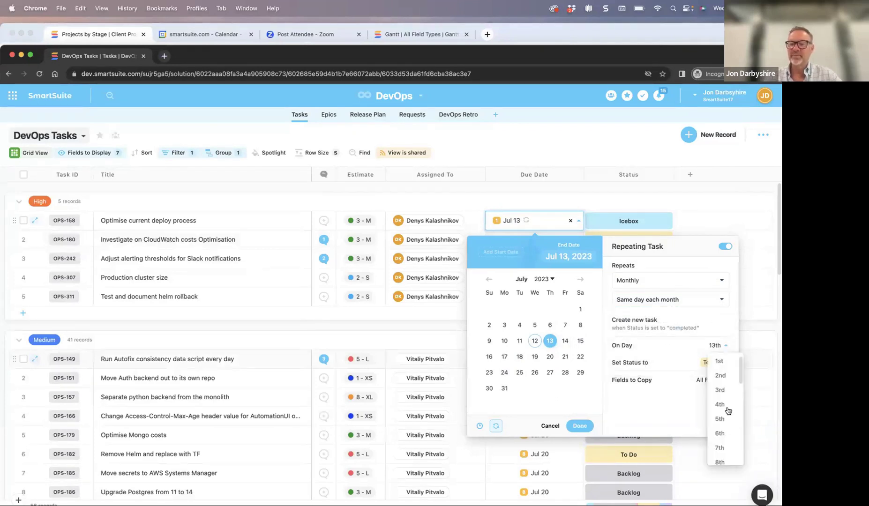
{"action": "left_click", "coordinate": [665, 365]}
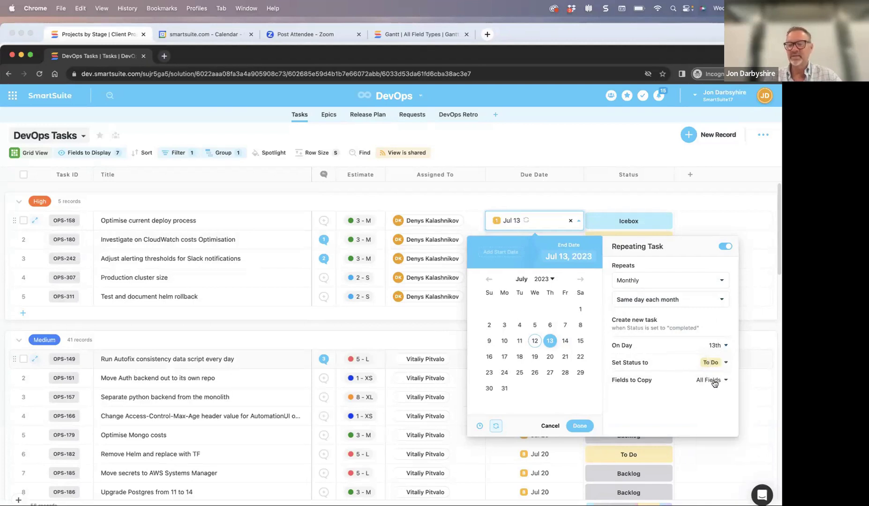
Step: Try the Yearly repeat frequency and replace it with Days after completion, set to 92 days
{"action": "left_click", "coordinate": [643, 284]}
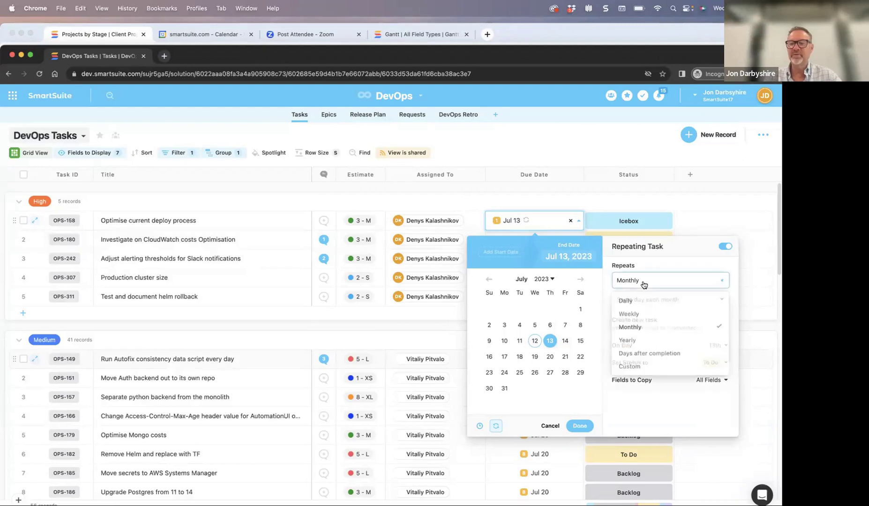
{"action": "left_click", "coordinate": [647, 338]}
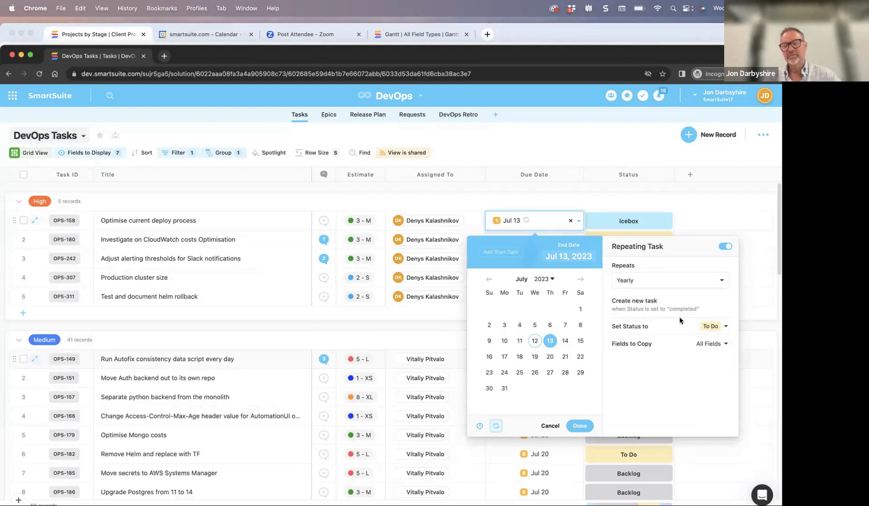
{"action": "left_click", "coordinate": [637, 285]}
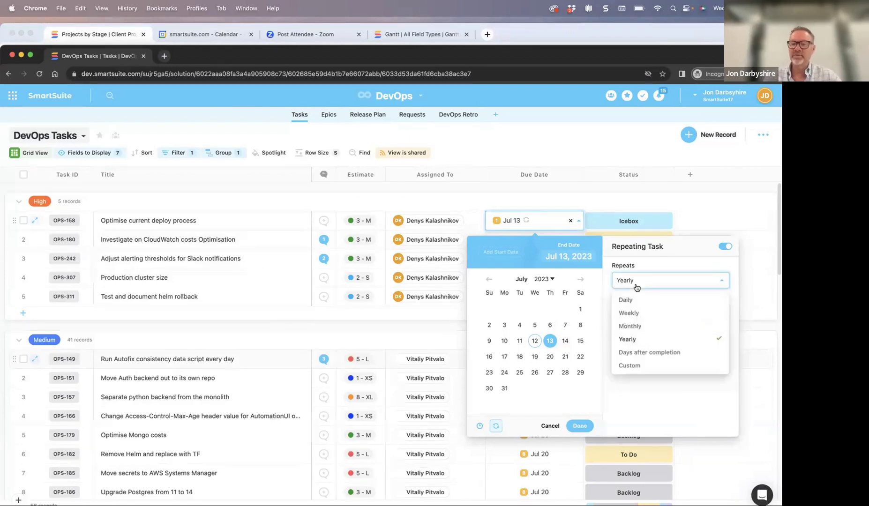
{"action": "left_click", "coordinate": [652, 354]}
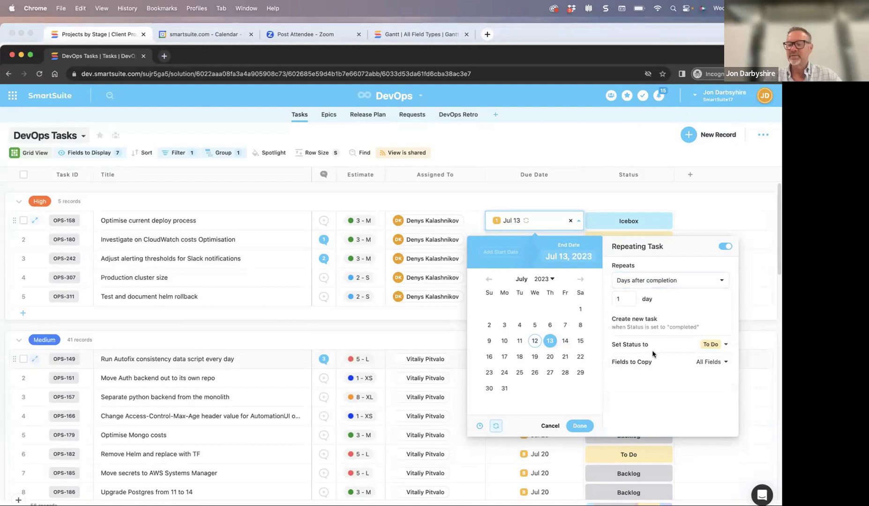
{"action": "left_click", "coordinate": [629, 299]}
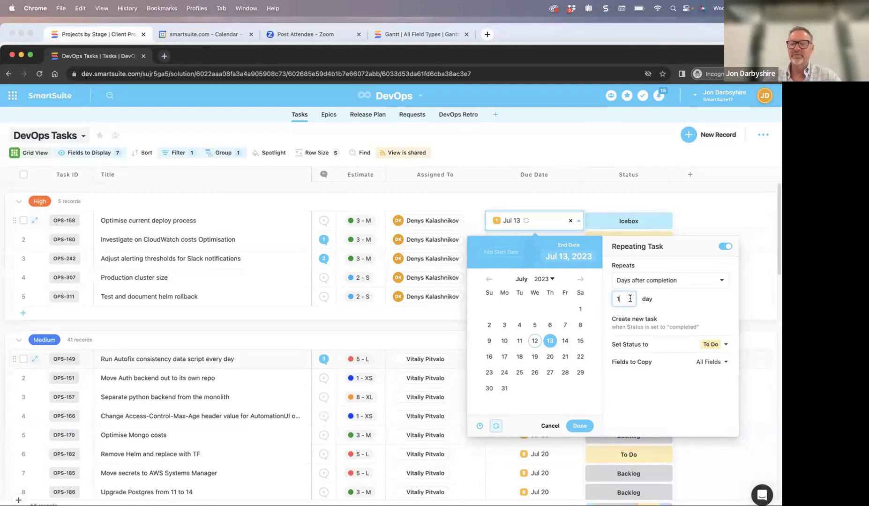
{"action": "double_click", "coordinate": [619, 299]}
{"action": "type", "text": "92"}
{"action": "left_click", "coordinate": [651, 416]}
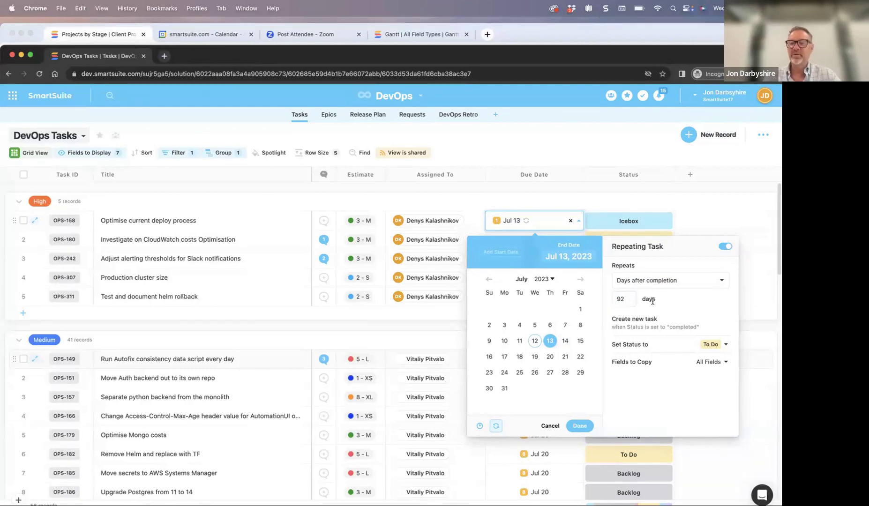
Step: Set the repeat frequency to Custom, trying the Month interval before returning to every 1 Week
{"action": "left_click", "coordinate": [652, 281]}
{"action": "left_click", "coordinate": [633, 368]}
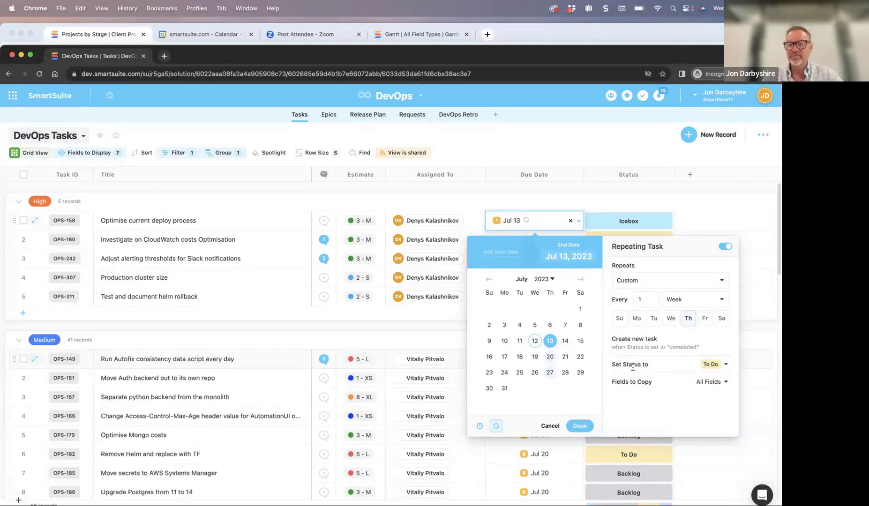
{"action": "left_click", "coordinate": [643, 299]}
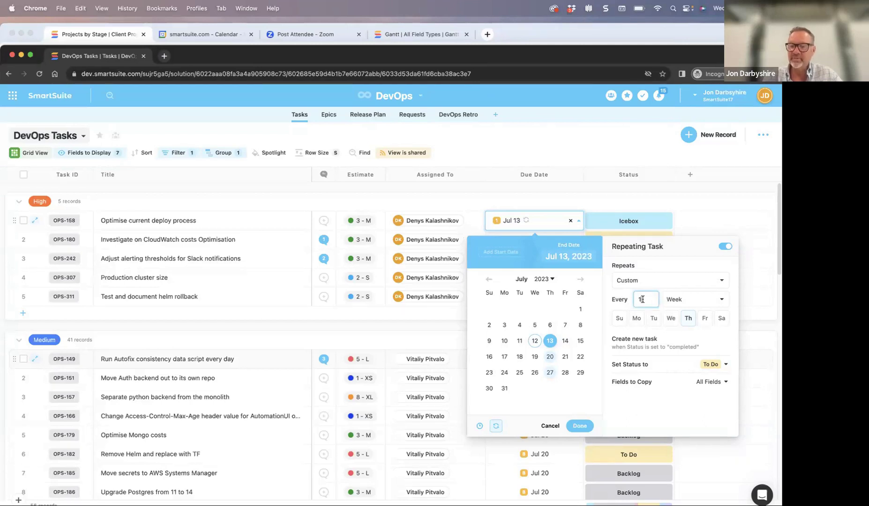
{"action": "left_click", "coordinate": [686, 302]}
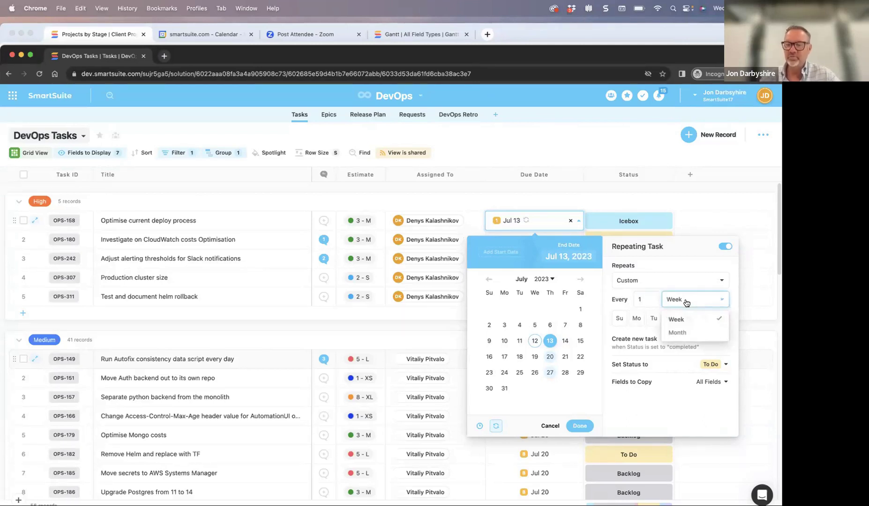
{"action": "left_click", "coordinate": [678, 333]}
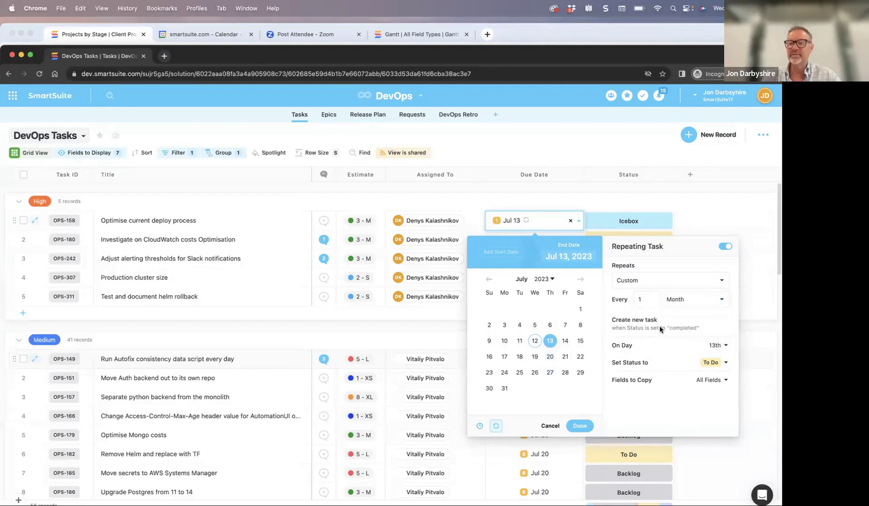
{"action": "left_click", "coordinate": [681, 302]}
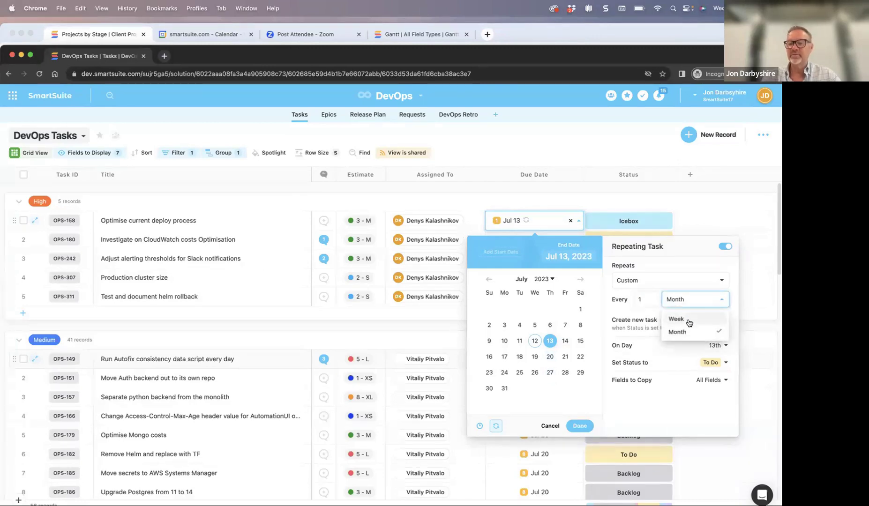
{"action": "left_click", "coordinate": [688, 323]}
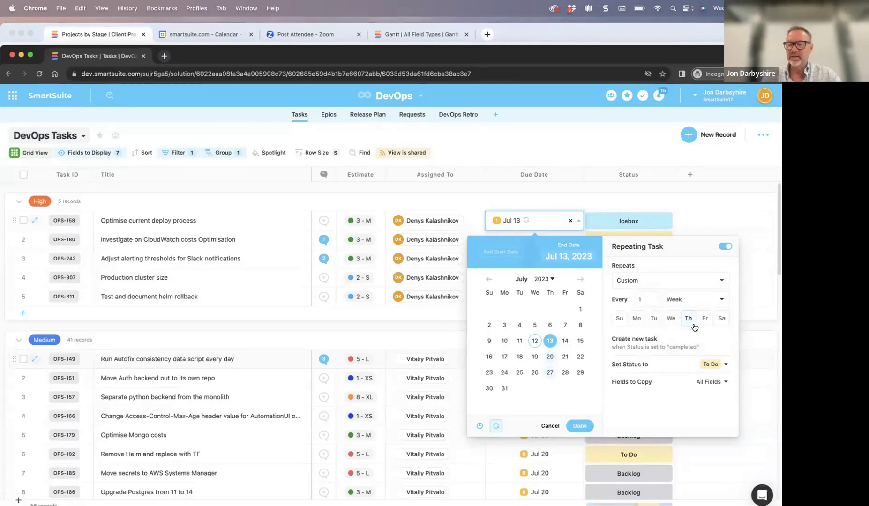
Step: Review the repeat frequency choices, keep Custom, and turn off the repeating task option
{"action": "left_click", "coordinate": [644, 284]}
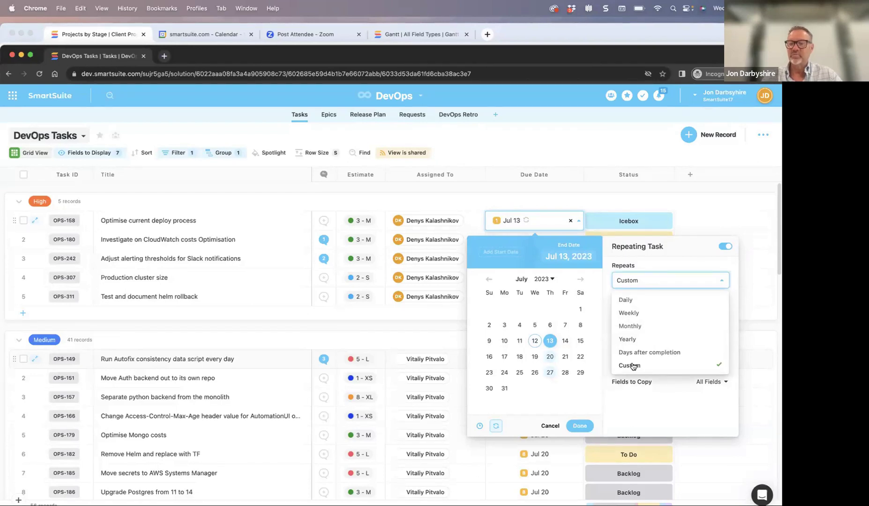
{"action": "left_click", "coordinate": [650, 405]}
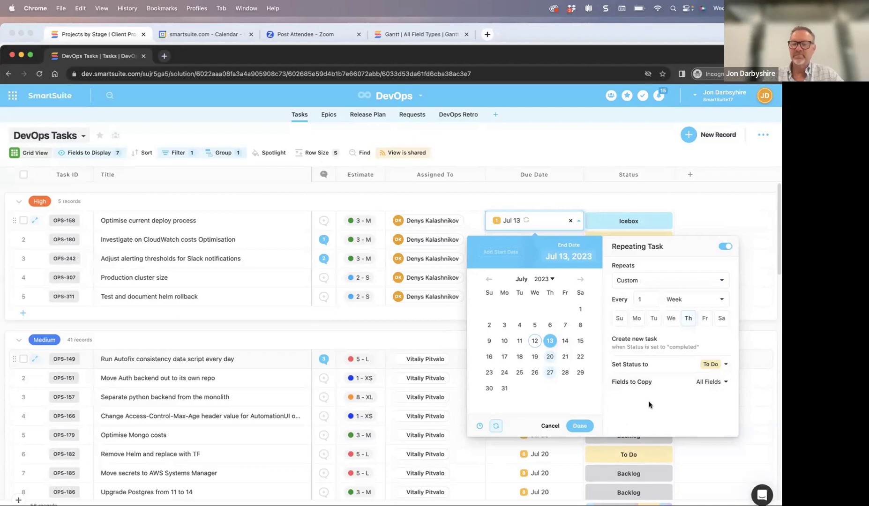
{"action": "left_click", "coordinate": [726, 248]}
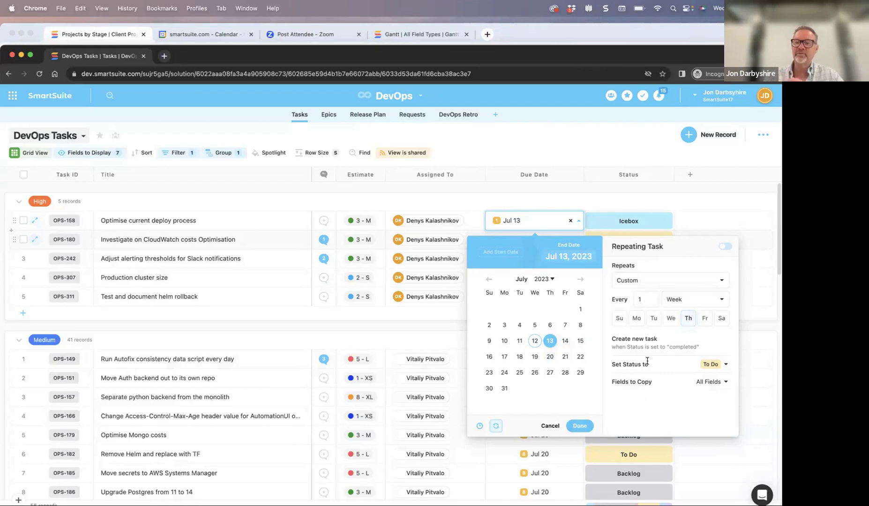
Step: Turn the repeating task option back on for the Jul 13 due date and set it to repeat Weekly on Thursday
{"action": "left_click", "coordinate": [728, 252]}
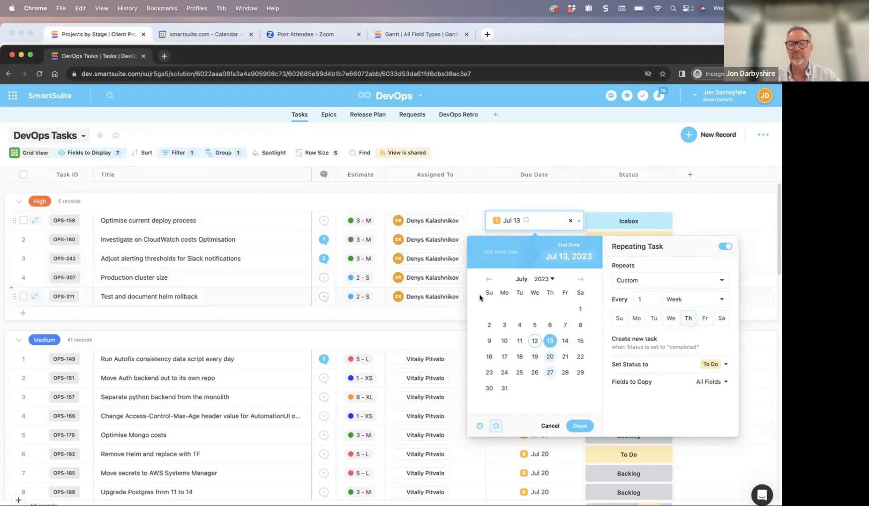
{"action": "left_click", "coordinate": [498, 429]}
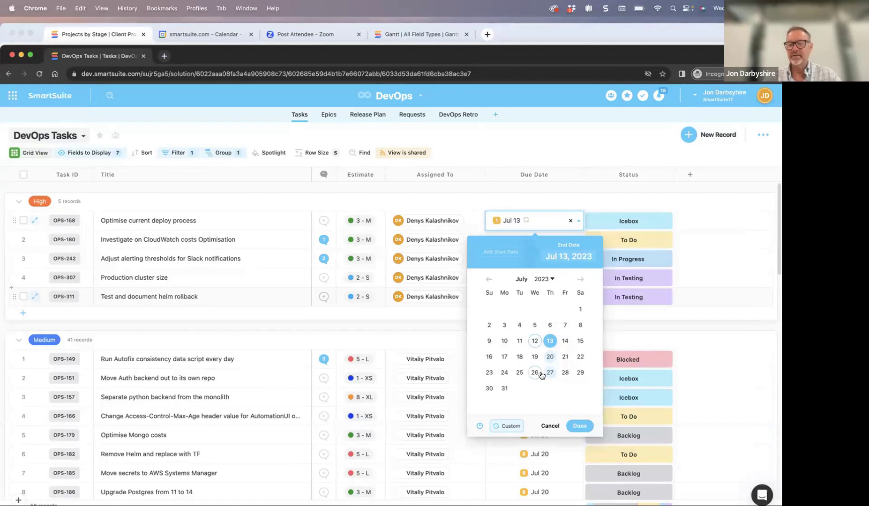
{"action": "left_click", "coordinate": [509, 428]}
{"action": "left_click", "coordinate": [646, 283]}
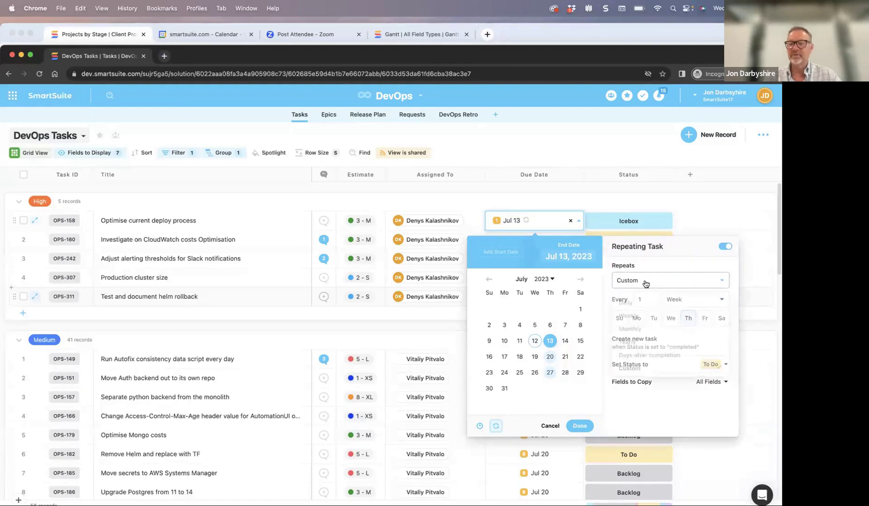
{"action": "left_click", "coordinate": [631, 313]}
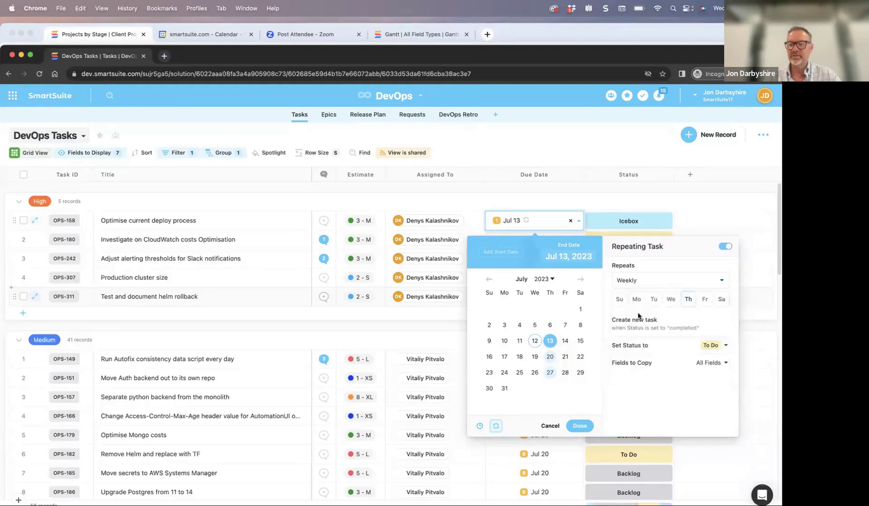
{"action": "left_click", "coordinate": [496, 426]}
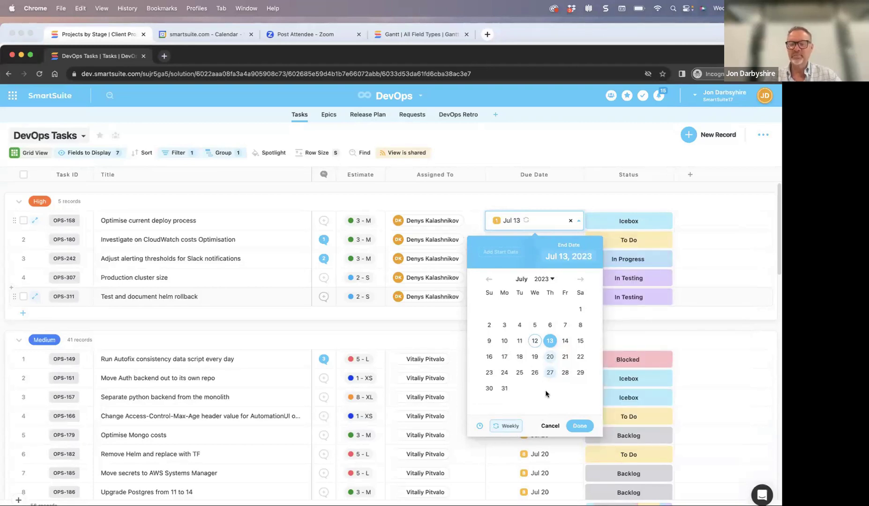
{"action": "left_click", "coordinate": [509, 427]}
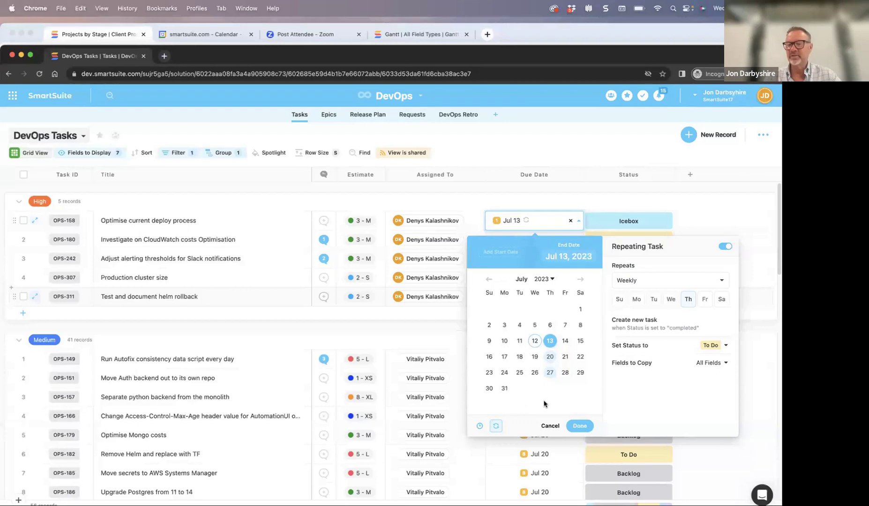
Step: Try the time option for the due date's end date and switch it off again
{"action": "left_click", "coordinate": [481, 426]}
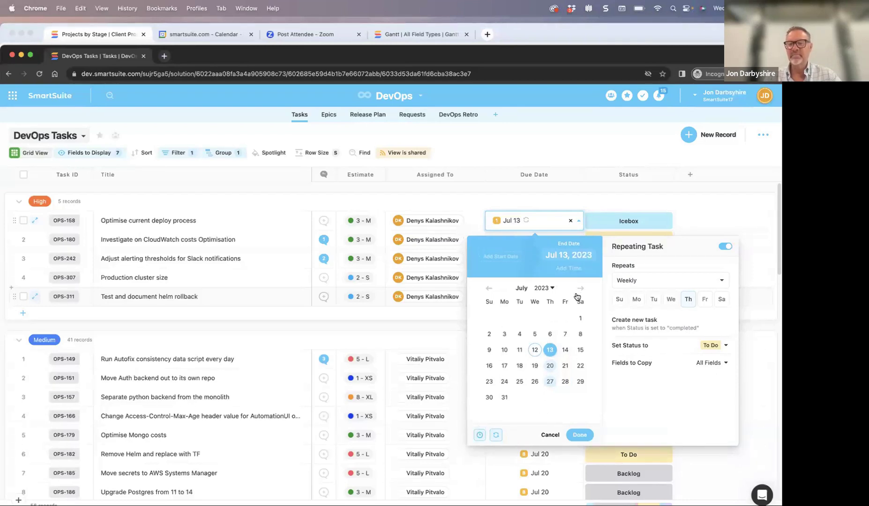
{"action": "left_click", "coordinate": [480, 435]}
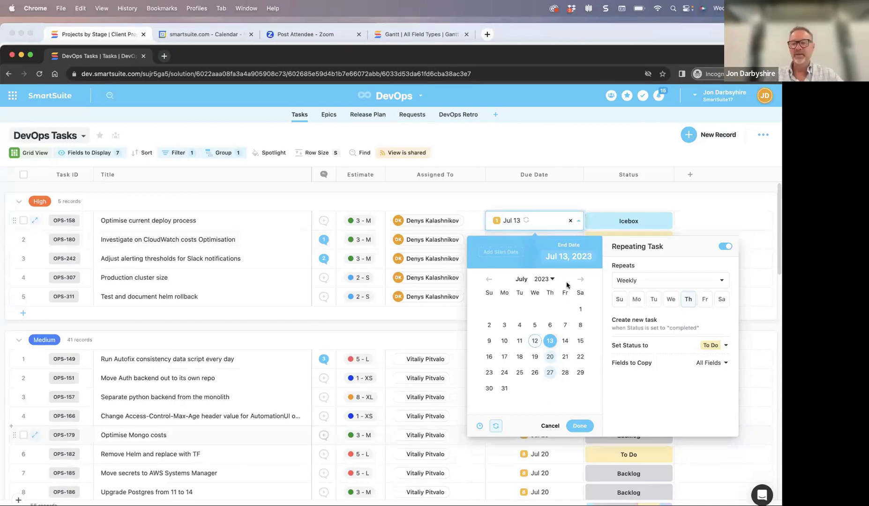
{"action": "key", "text": "XF86AudioRaiseVolume"}
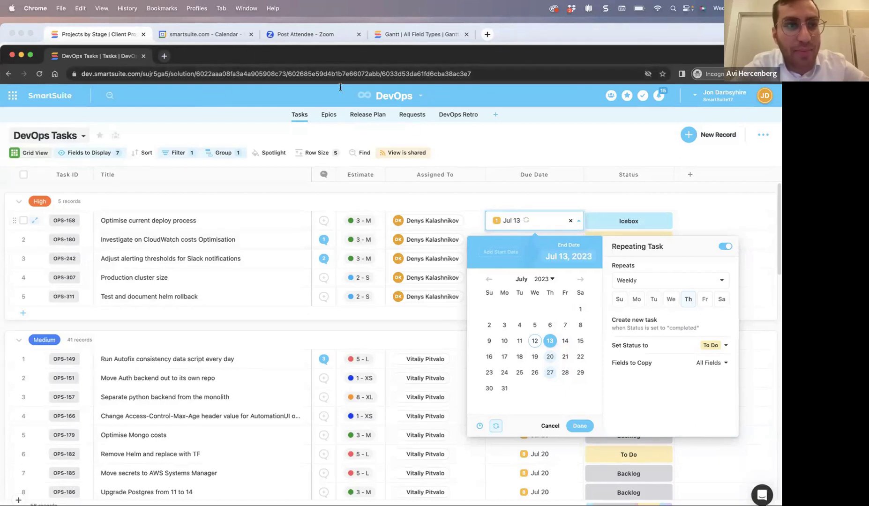
Step: Review the fields to copy to the new task, keep All Fields, and close the due date settings
{"action": "left_click", "coordinate": [717, 366]}
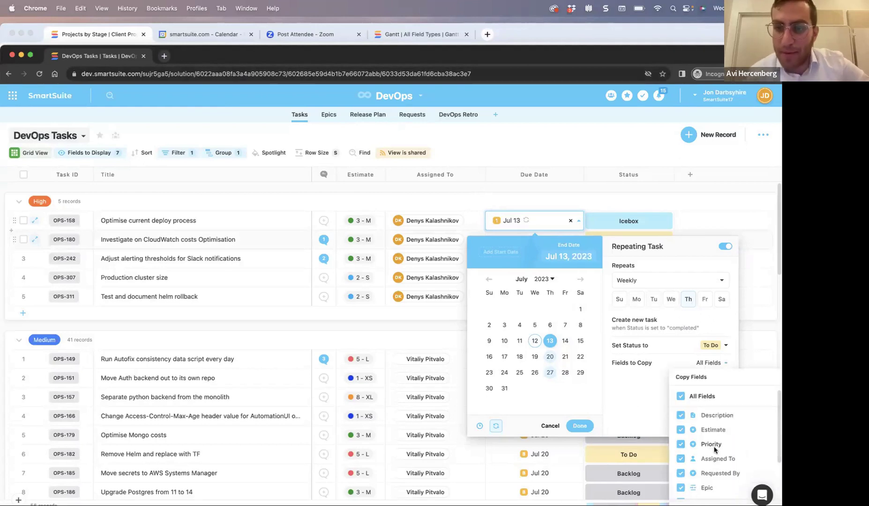
{"action": "scroll", "coordinate": [715, 450], "scroll_direction": "down", "scroll_amount": 2}
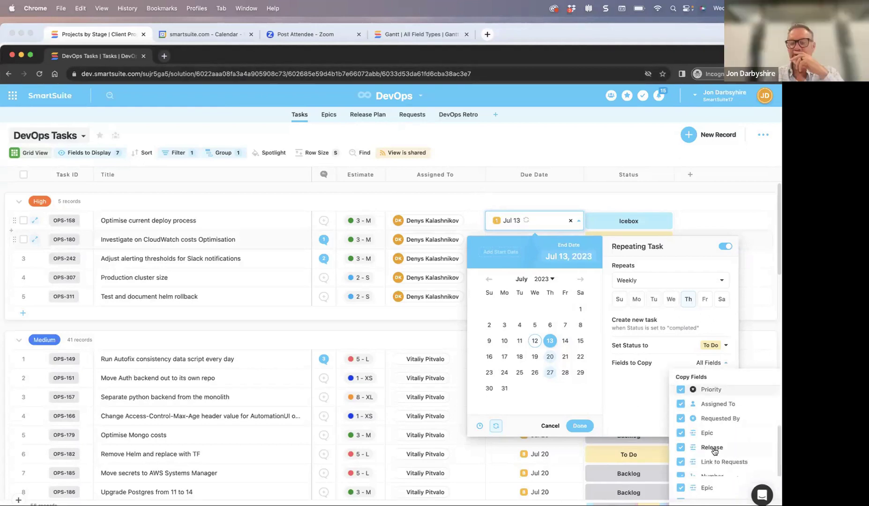
{"action": "scroll", "coordinate": [714, 450], "scroll_direction": "up", "scroll_amount": 3}
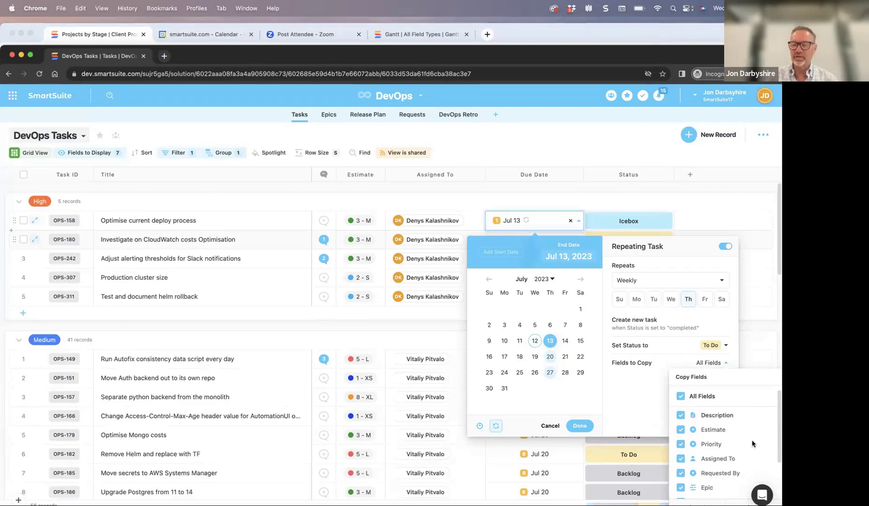
{"action": "scroll", "coordinate": [753, 444], "scroll_direction": "down", "scroll_amount": 2}
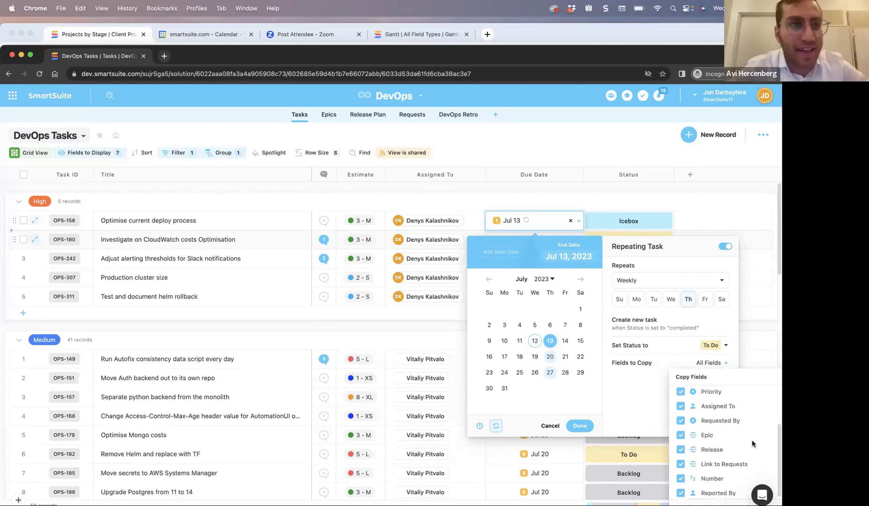
{"action": "left_click", "coordinate": [641, 392]}
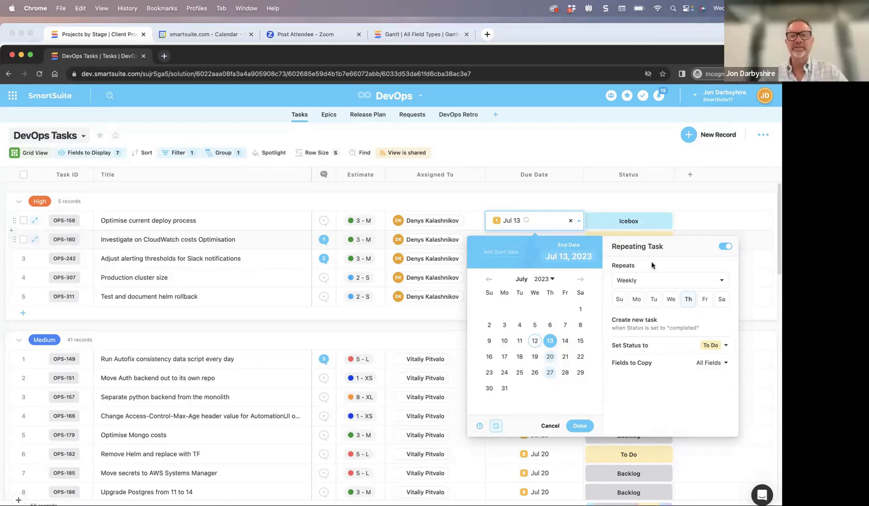
{"action": "left_click", "coordinate": [518, 150]}
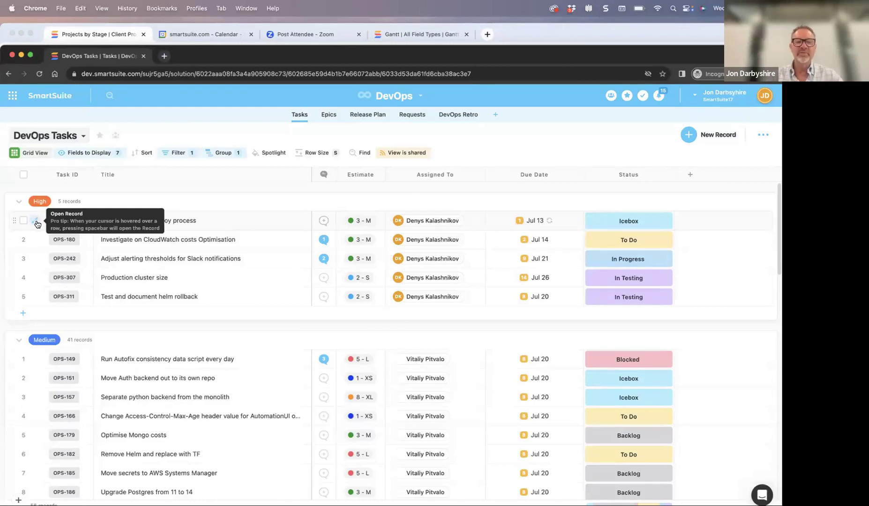
Step: Open the Optimise current deploy process record, review its due date's repeat setting, and close the record
{"action": "left_click", "coordinate": [37, 221]}
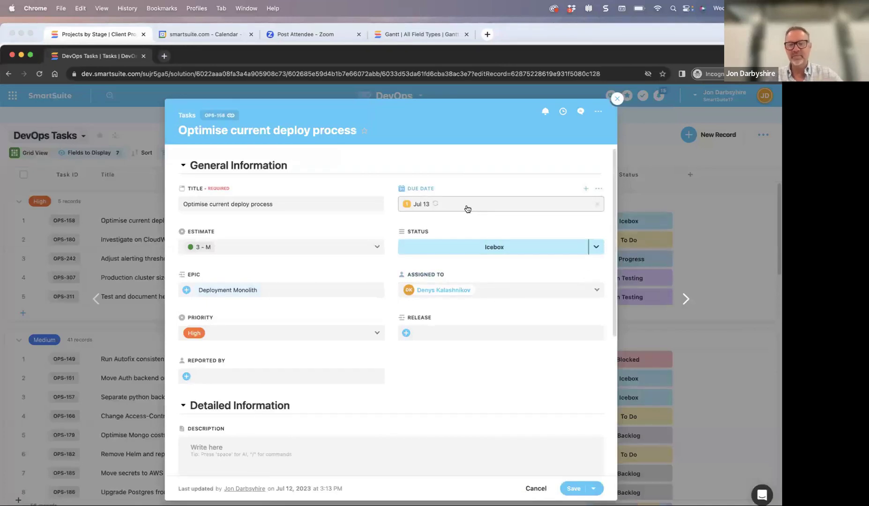
{"action": "left_click", "coordinate": [563, 206]}
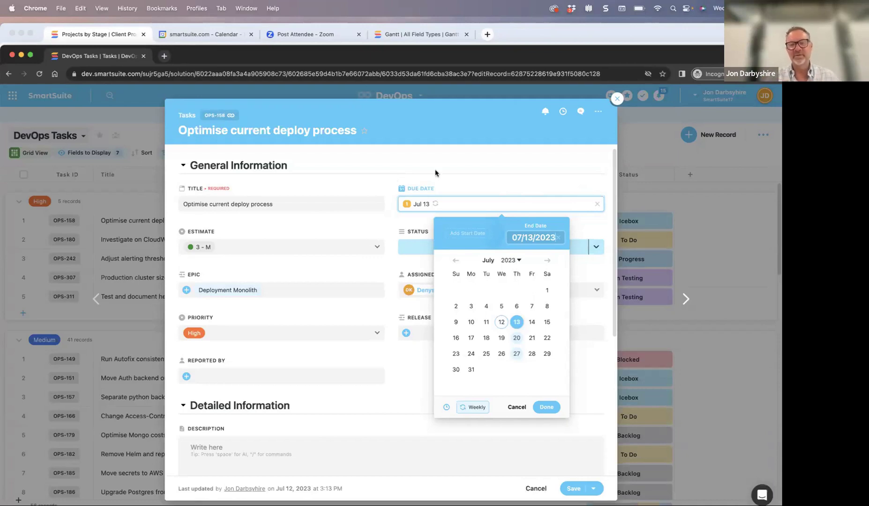
{"action": "left_click", "coordinate": [618, 101]}
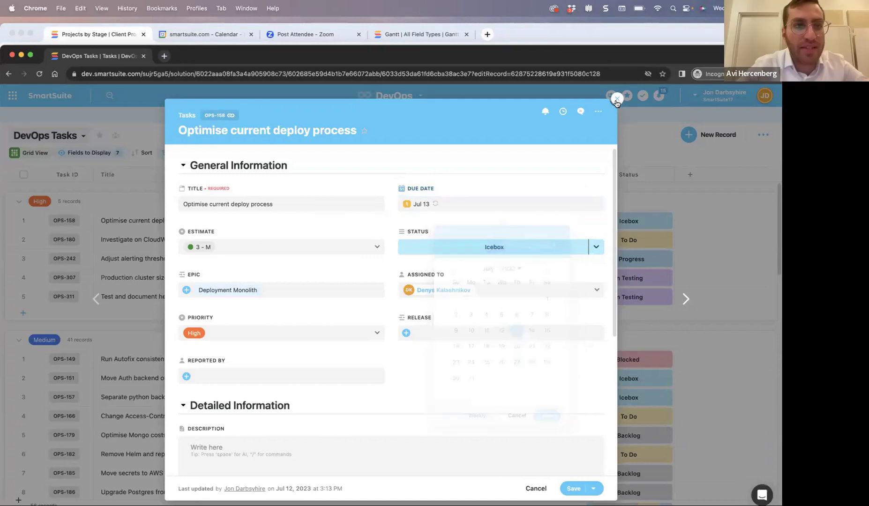
{"action": "left_click", "coordinate": [617, 101]}
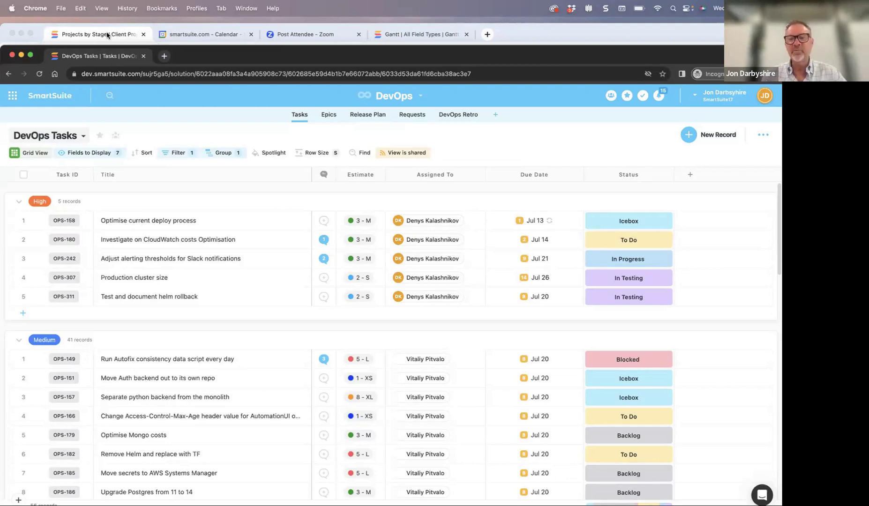
{"action": "mouse_move", "coordinate": [547, 226]}
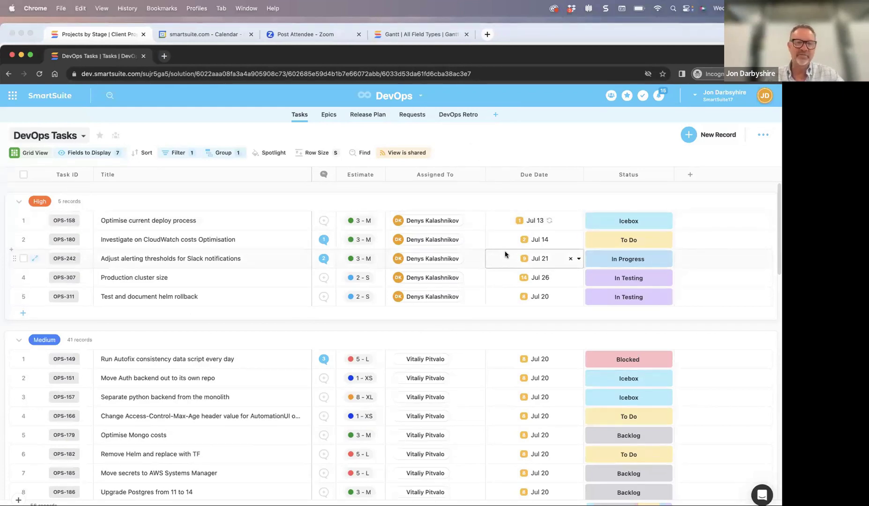
{"action": "left_click", "coordinate": [567, 223]}
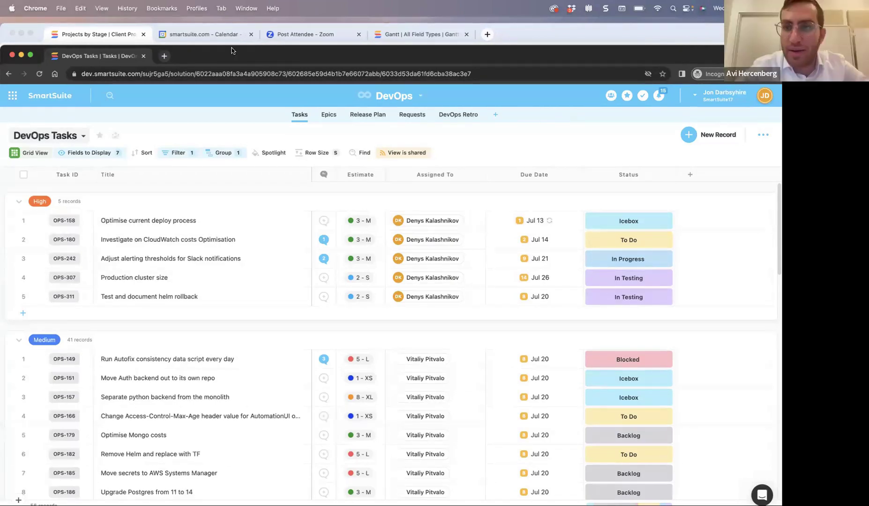
Step: Switch to the Project Management solution and check what each record is called in the Client Projects app settings
{"action": "left_click", "coordinate": [109, 35]}
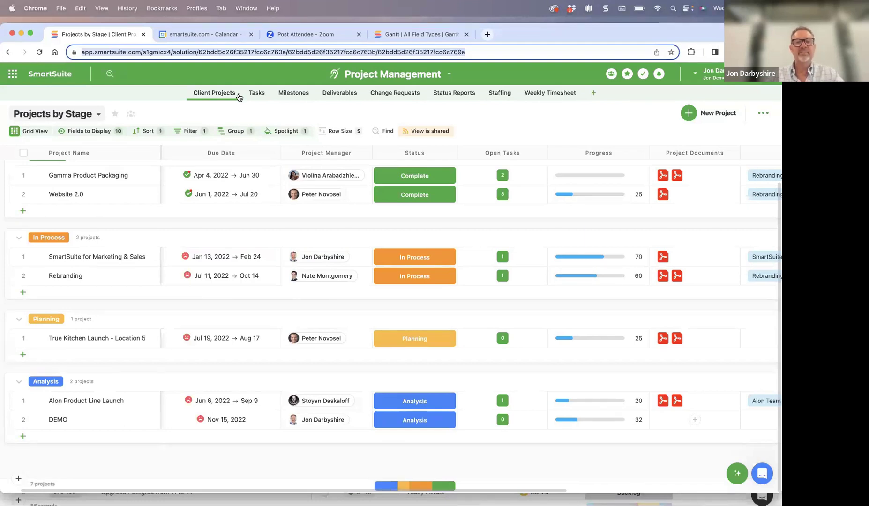
{"action": "left_click", "coordinate": [256, 93]}
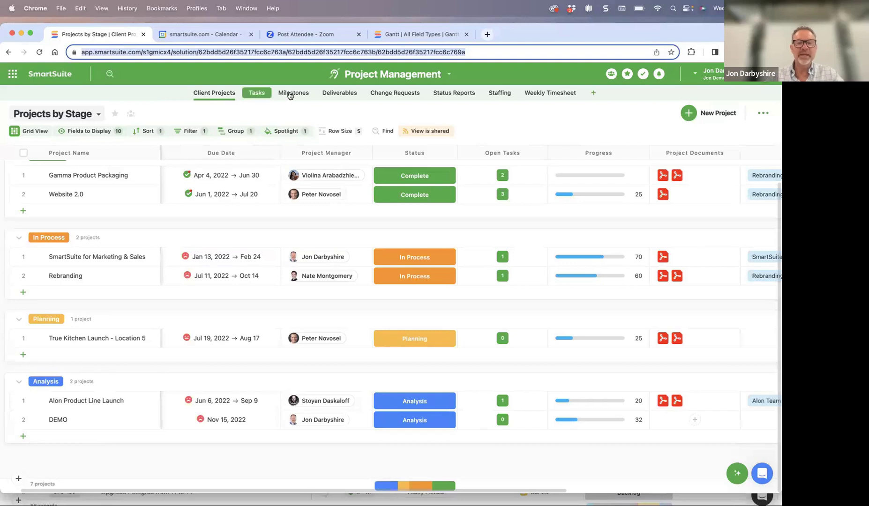
{"action": "left_click", "coordinate": [237, 96]}
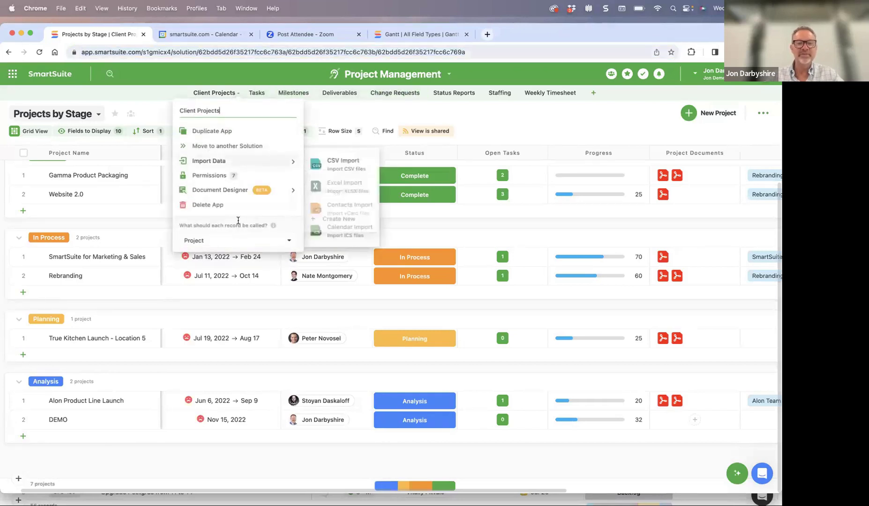
{"action": "left_click", "coordinate": [226, 242]}
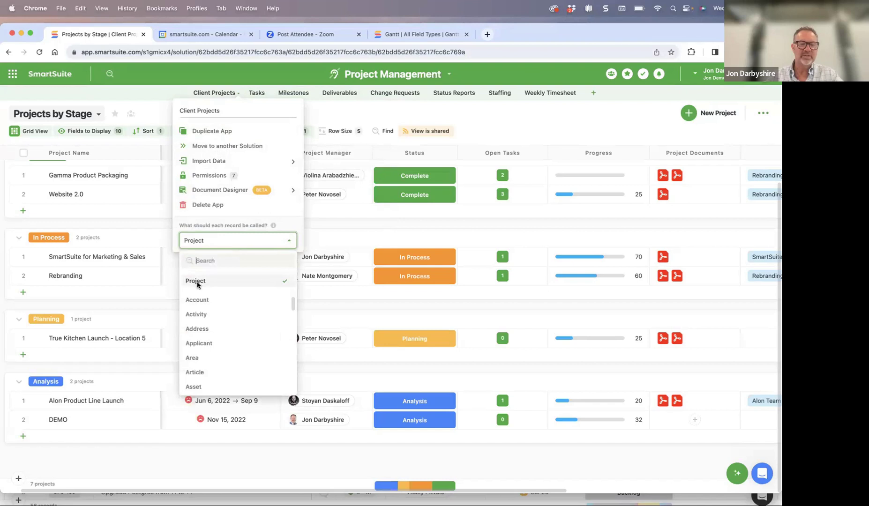
{"action": "left_click", "coordinate": [346, 118]}
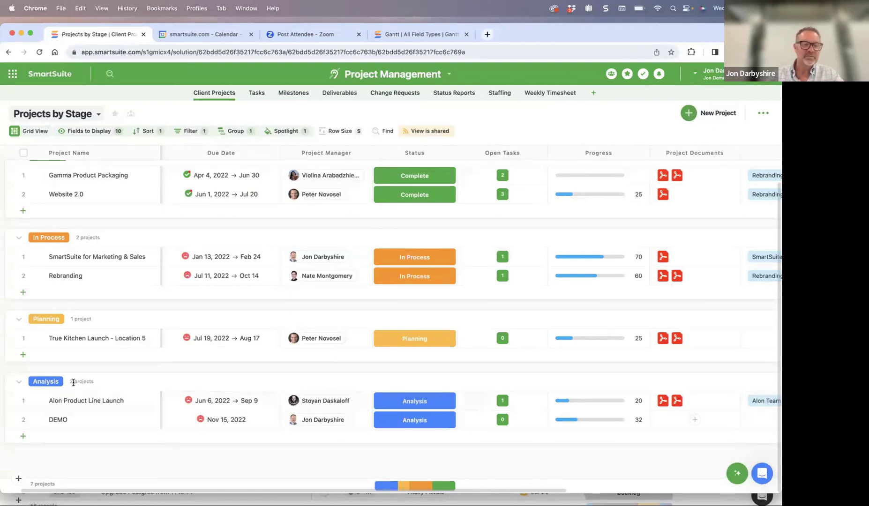
{"action": "scroll", "coordinate": [104, 387], "scroll_direction": "right", "scroll_amount": 1}
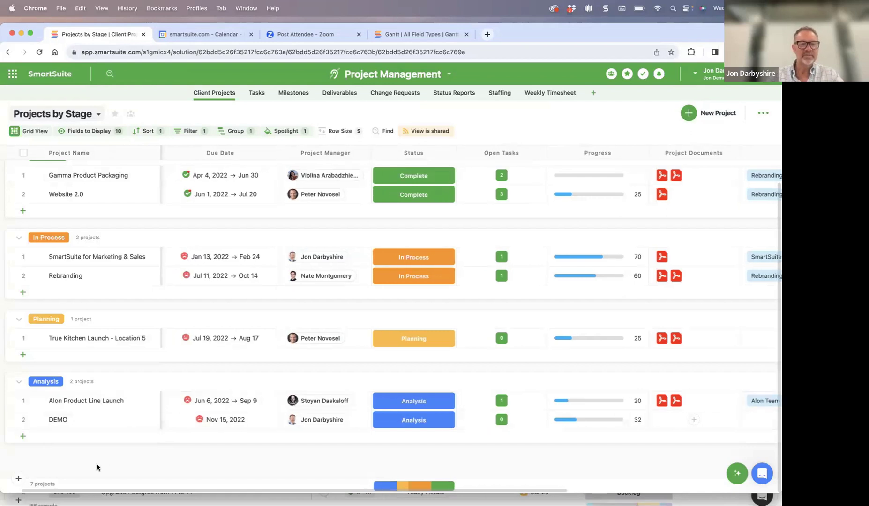
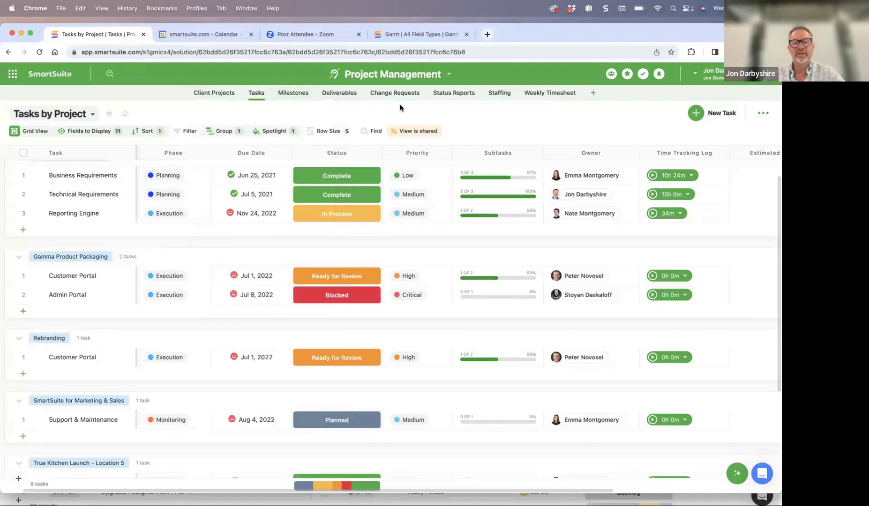
Step: Return to Client Projects from the Tasks app and browse the available names for its records
{"action": "left_click", "coordinate": [239, 96]}
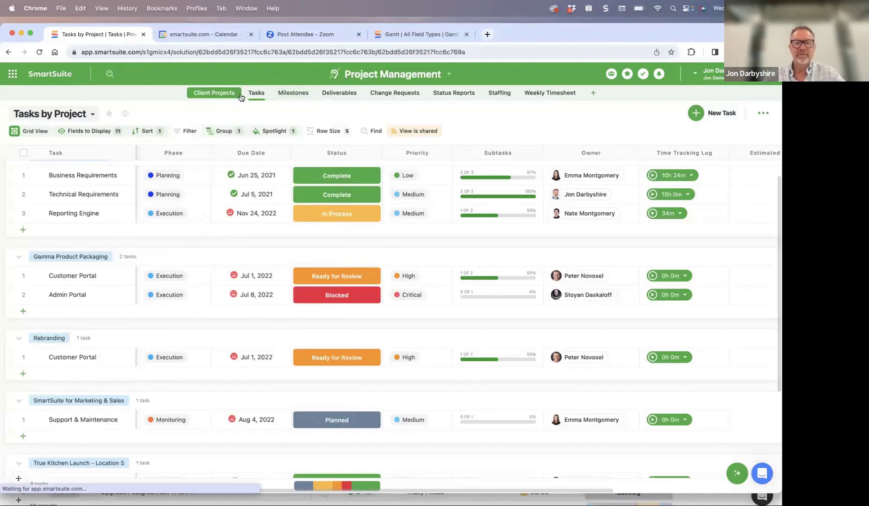
{"action": "left_click", "coordinate": [238, 97]}
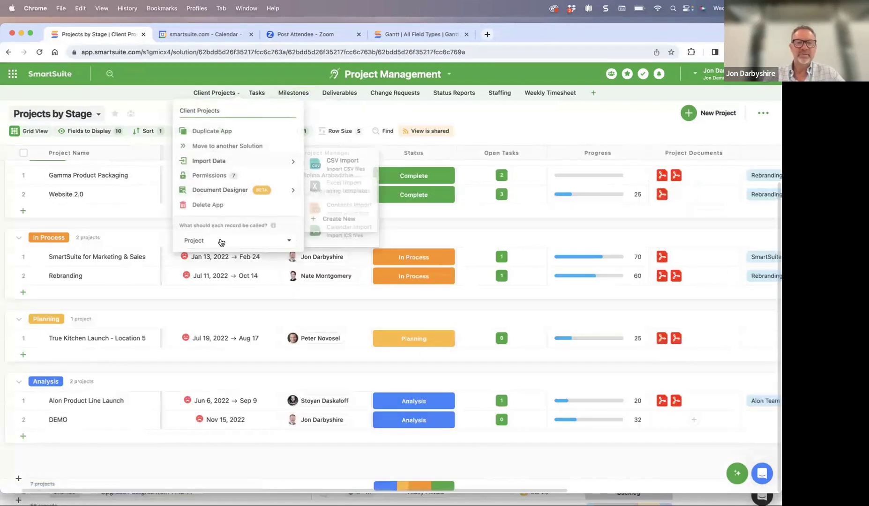
{"action": "left_click", "coordinate": [225, 243]}
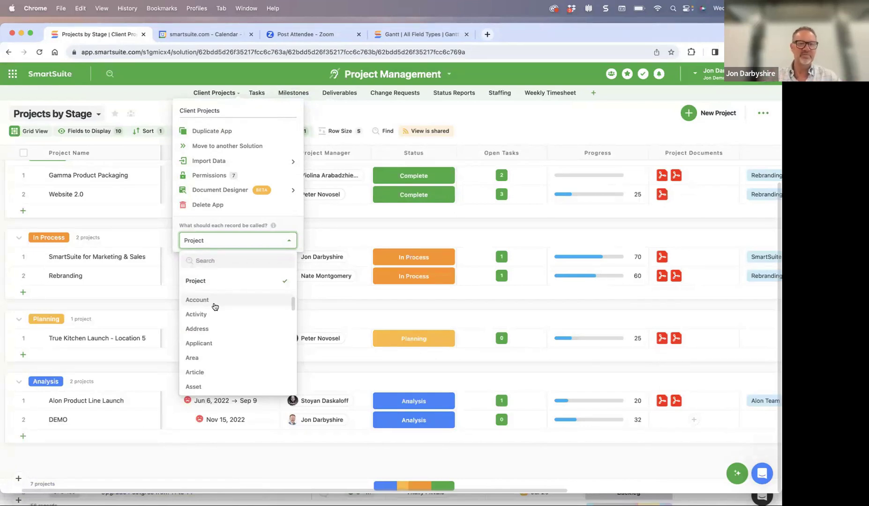
{"action": "scroll", "coordinate": [221, 330], "scroll_direction": "down", "scroll_amount": 10}
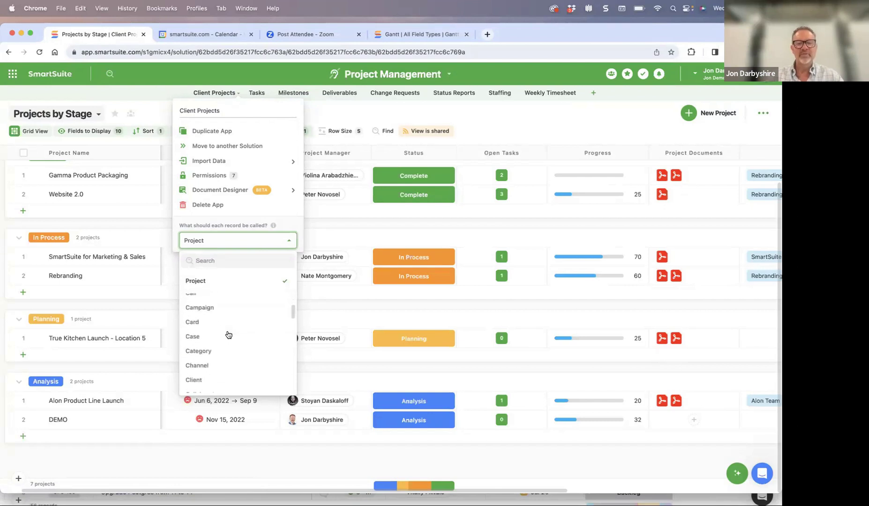
{"action": "scroll", "coordinate": [229, 335], "scroll_direction": "down", "scroll_amount": 5}
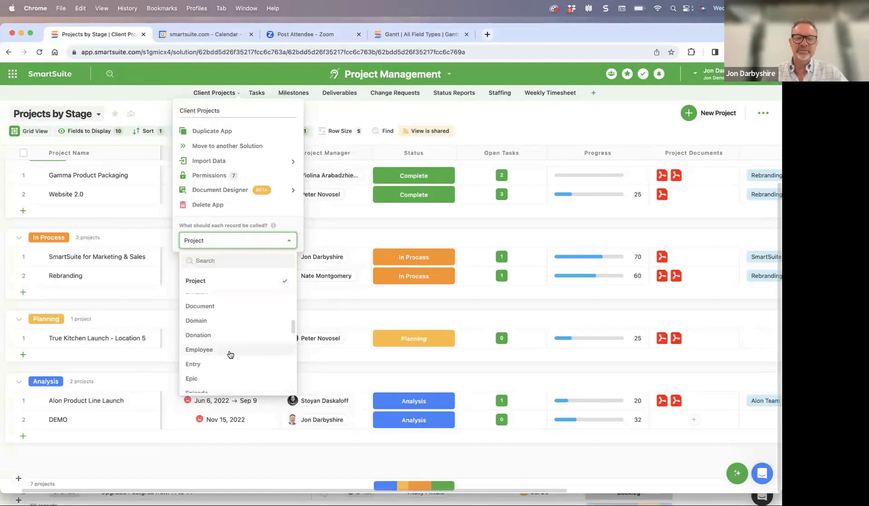
{"action": "scroll", "coordinate": [230, 355], "scroll_direction": "down", "scroll_amount": 5}
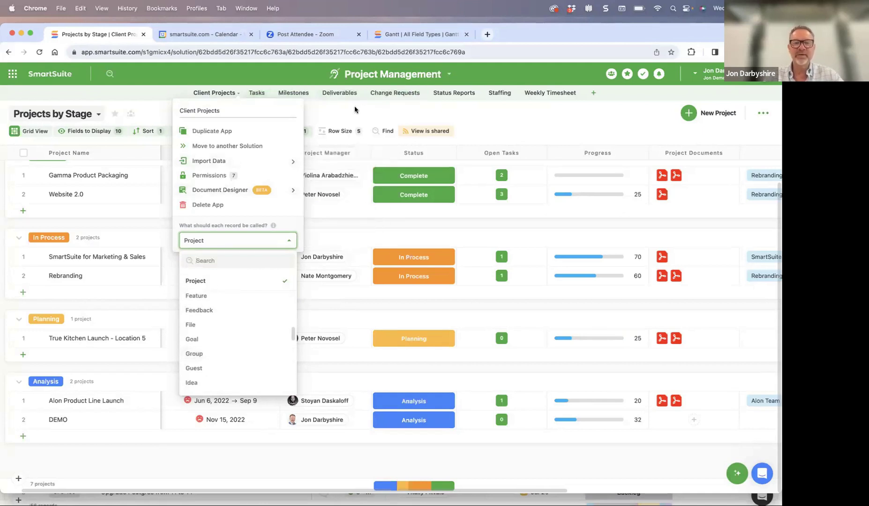
Step: Look over the help and support options, browse more of the available record names for Client Projects, and close the app settings
{"action": "left_click", "coordinate": [764, 479]}
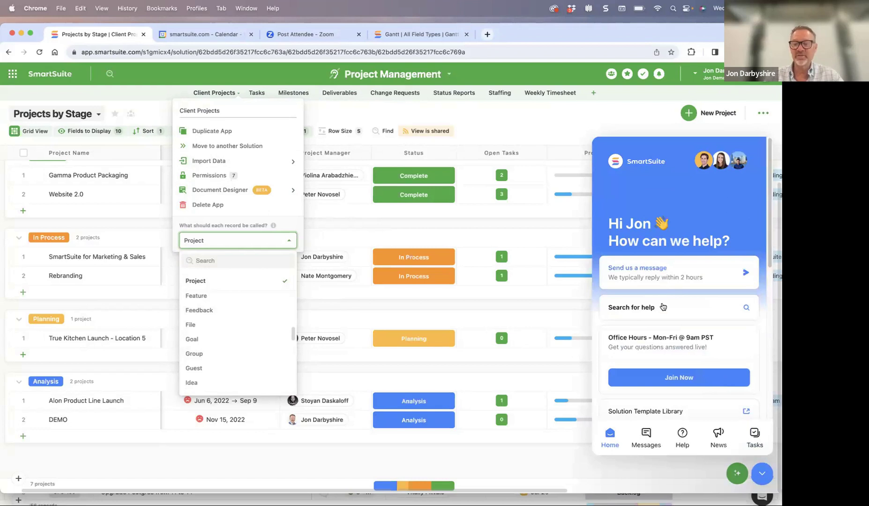
{"action": "left_click", "coordinate": [762, 473]}
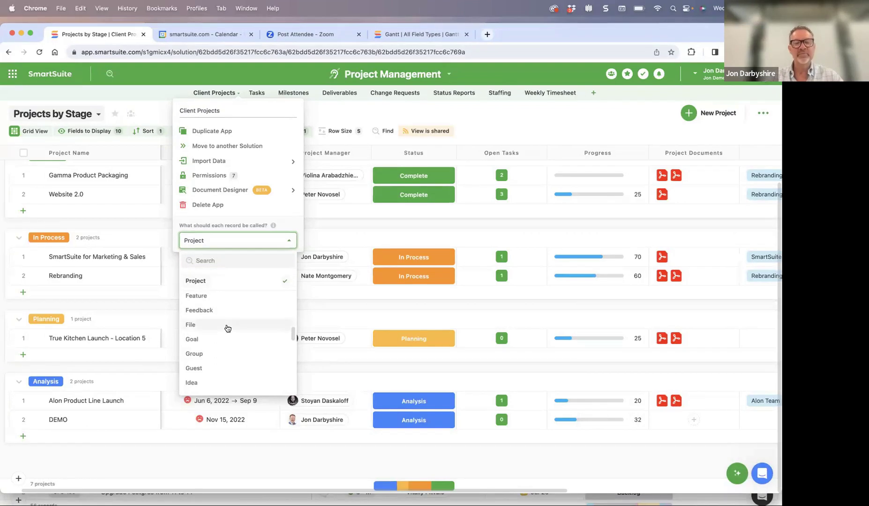
{"action": "scroll", "coordinate": [228, 329], "scroll_direction": "down", "scroll_amount": 2}
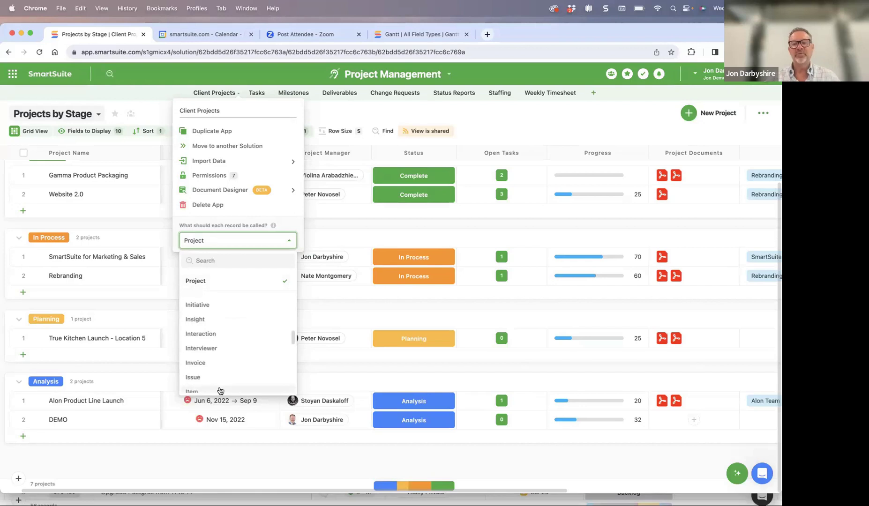
{"action": "left_click", "coordinate": [337, 112]}
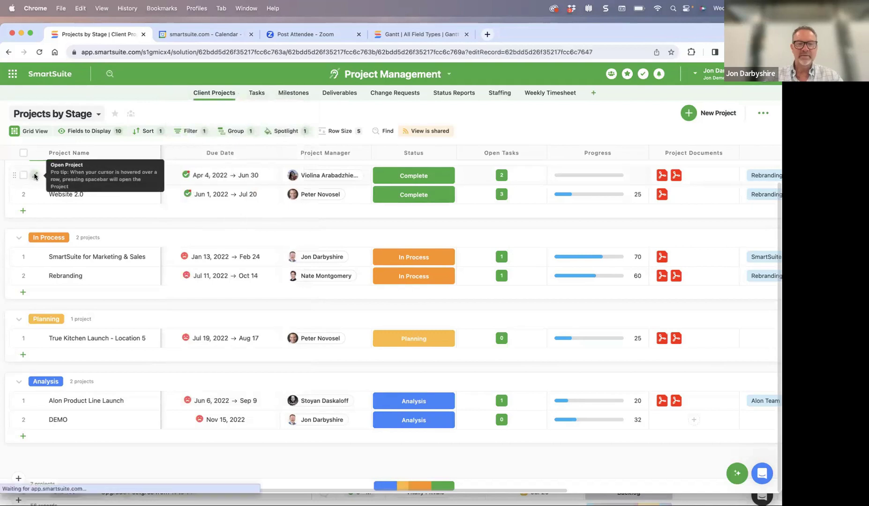
Step: Open the Gamma Product Packaging record and review the alternative save options
{"action": "left_click", "coordinate": [35, 176]}
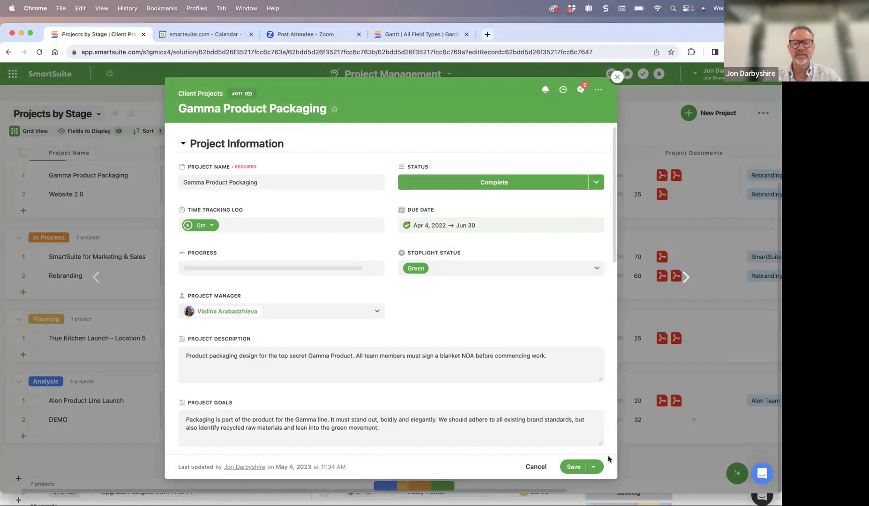
{"action": "left_click", "coordinate": [594, 468]}
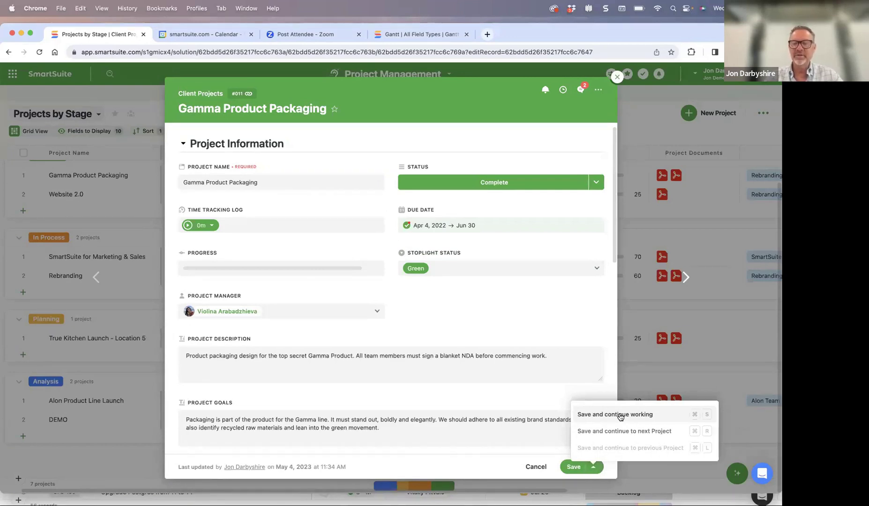
{"action": "left_click", "coordinate": [509, 312]}
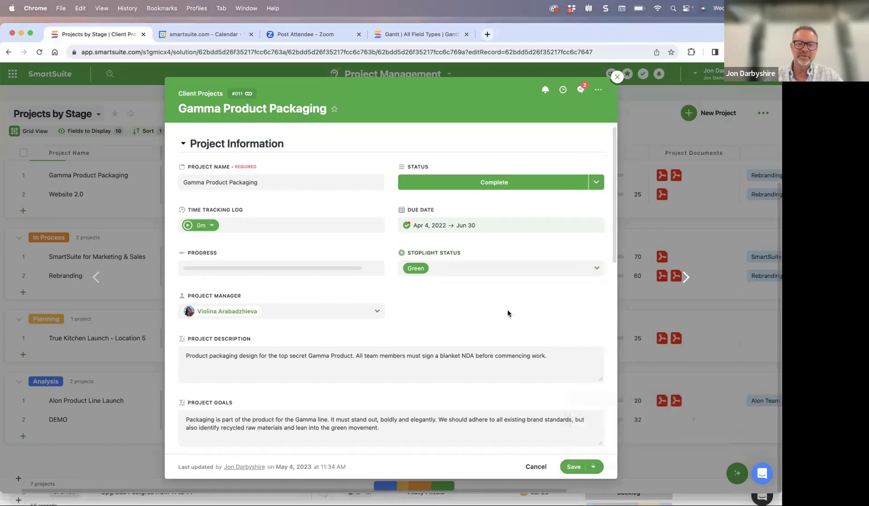
Step: Save and continue to the next project twice, from Gamma Product Packaging through Website 2.0, and close the SmartSuite for Marketing & Sales record
{"action": "left_click", "coordinate": [597, 468]}
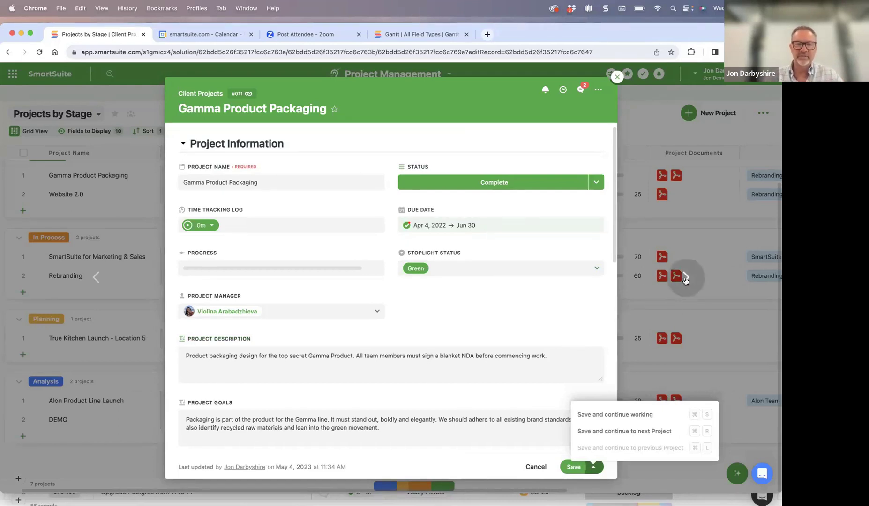
{"action": "left_click", "coordinate": [630, 432]}
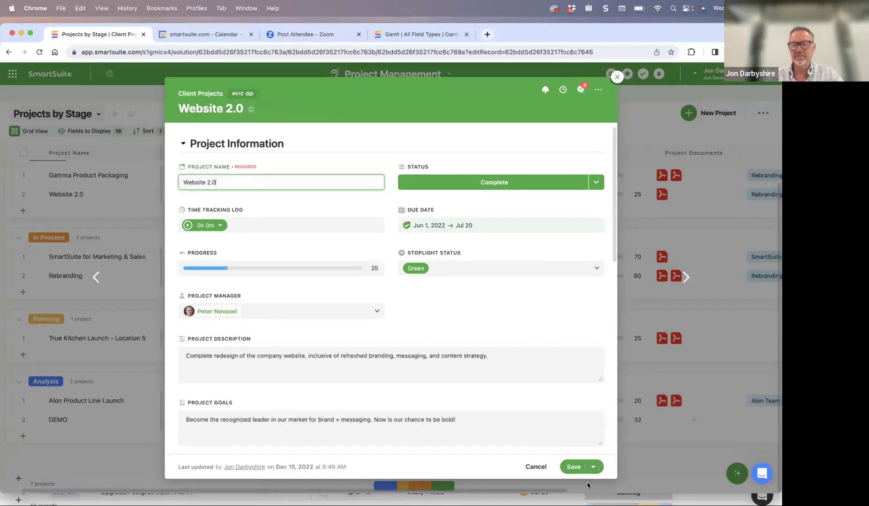
{"action": "left_click", "coordinate": [594, 467]}
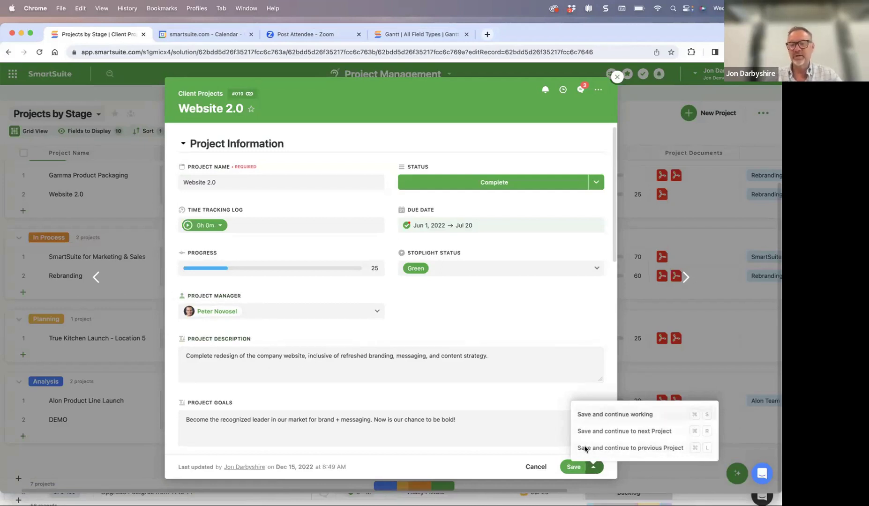
{"action": "left_click", "coordinate": [622, 436]}
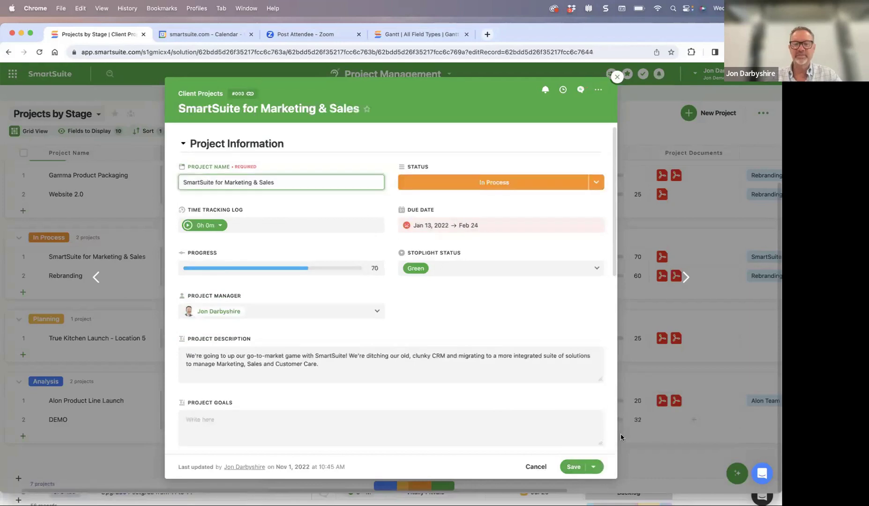
{"action": "left_click", "coordinate": [618, 78]}
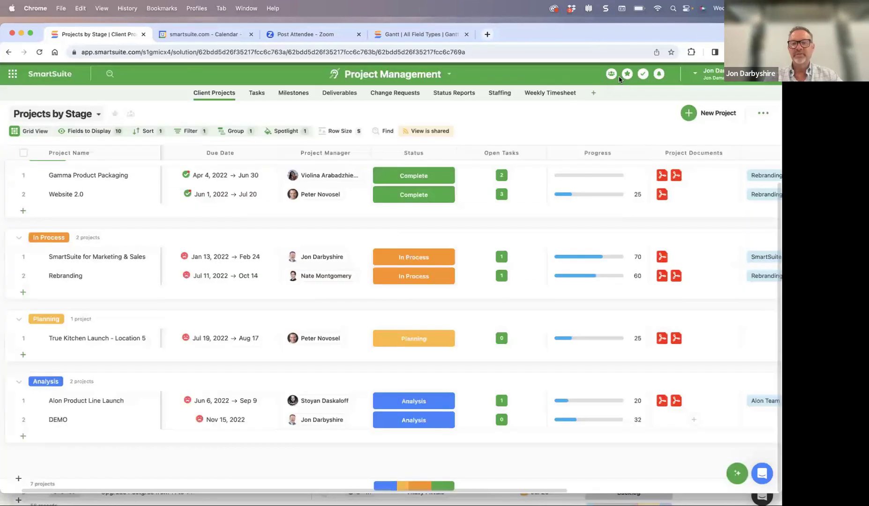
Step: In the share settings of Staffing's All Staff view, disable Display toolbar, allow viewers to open records, and leave Share all fields off
{"action": "left_click", "coordinate": [500, 93]}
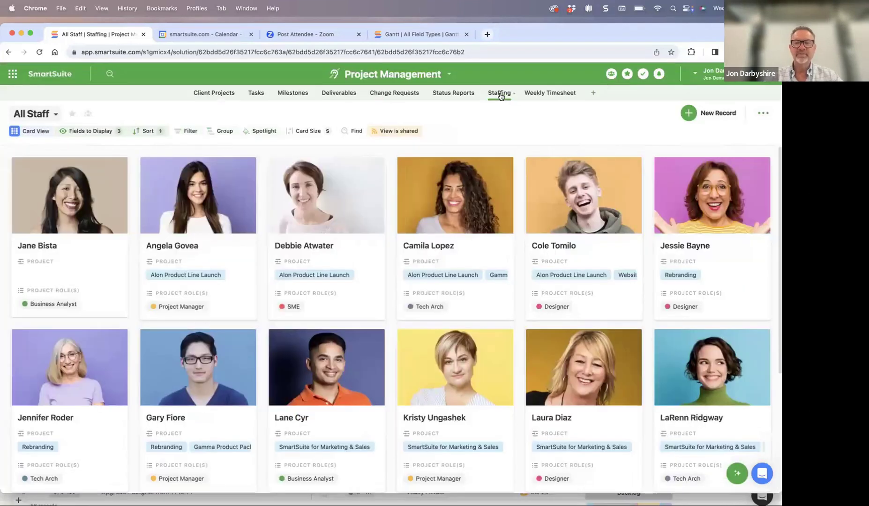
{"action": "left_click", "coordinate": [393, 134]}
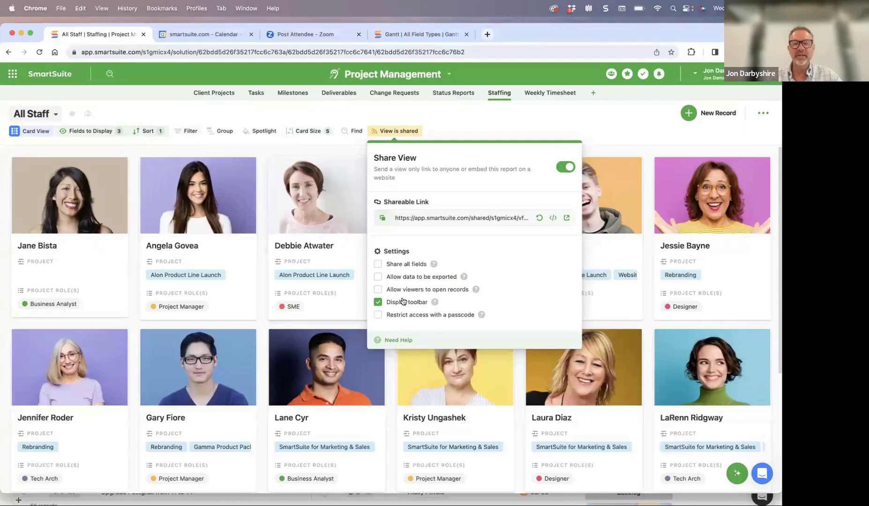
{"action": "left_click", "coordinate": [379, 304]}
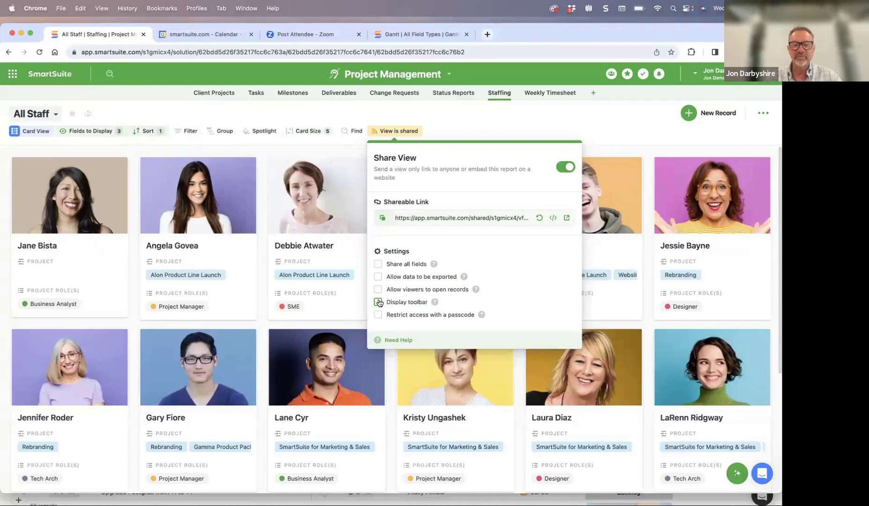
{"action": "left_click", "coordinate": [379, 291]}
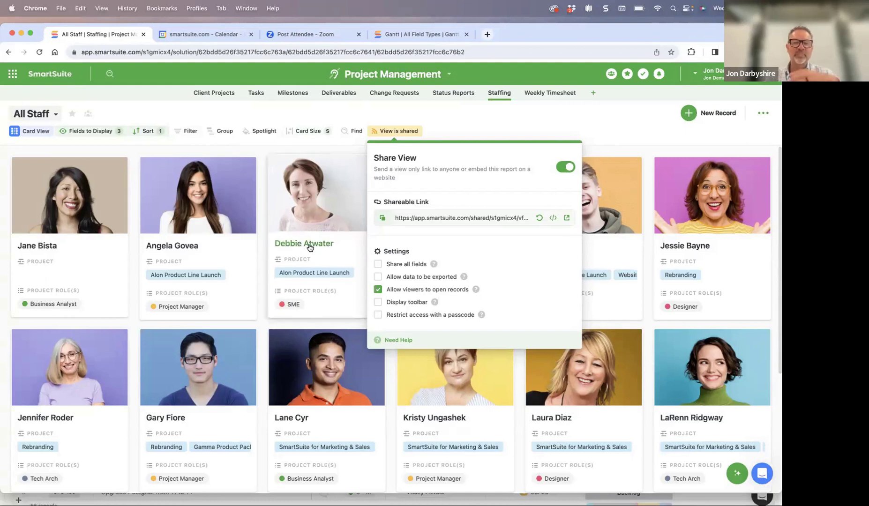
{"action": "left_click", "coordinate": [379, 265]}
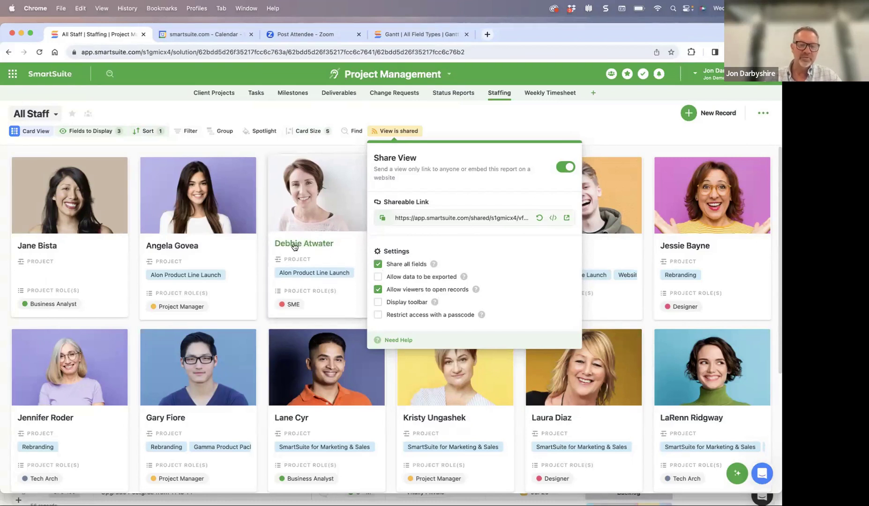
{"action": "left_click", "coordinate": [379, 265]}
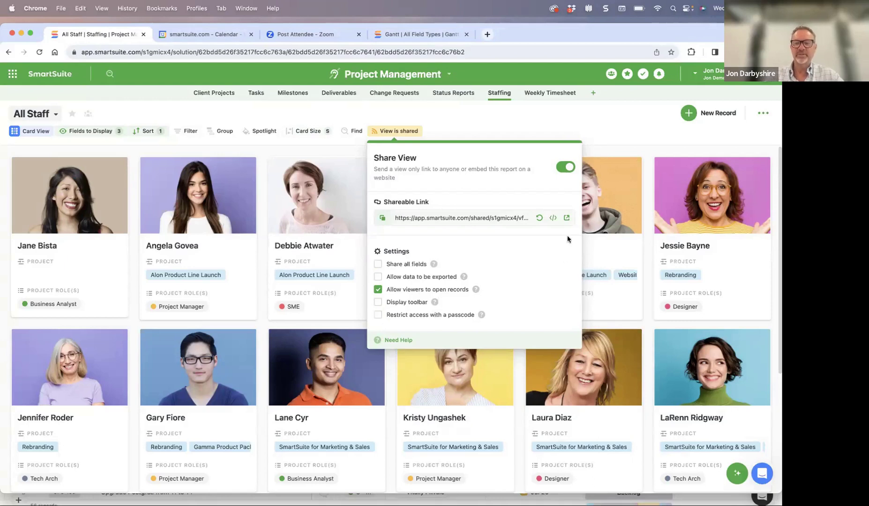
Step: Preview the shared All Staff link, view one staff member's record, return to the Staffing app, and close the share settings
{"action": "left_click", "coordinate": [567, 218]}
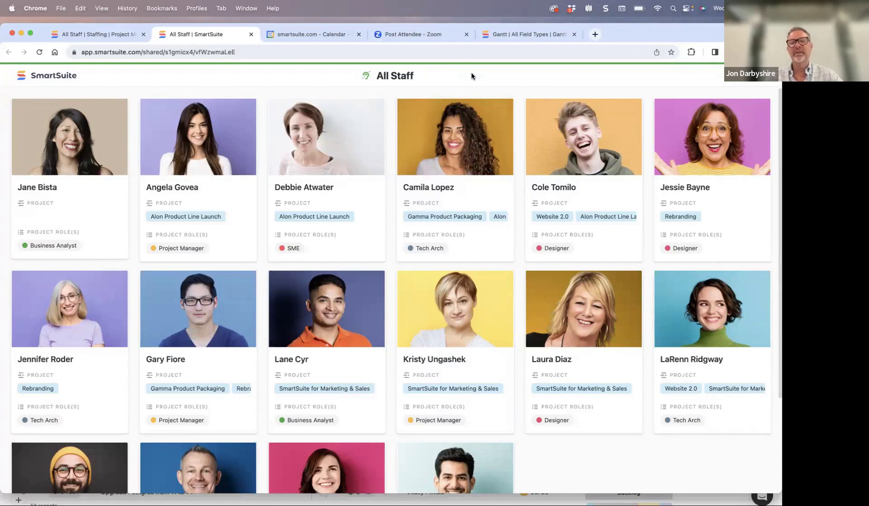
{"action": "left_click", "coordinate": [316, 200]}
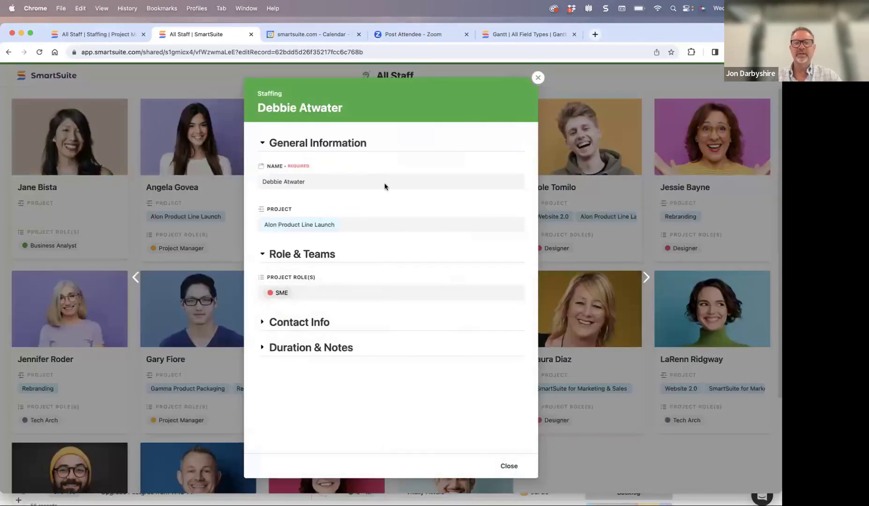
{"action": "left_click", "coordinate": [538, 78]}
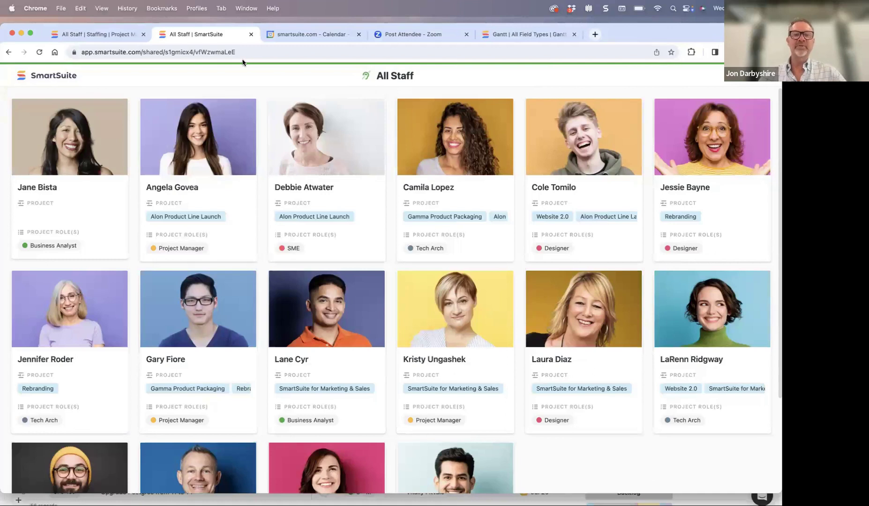
{"action": "left_click", "coordinate": [122, 38]}
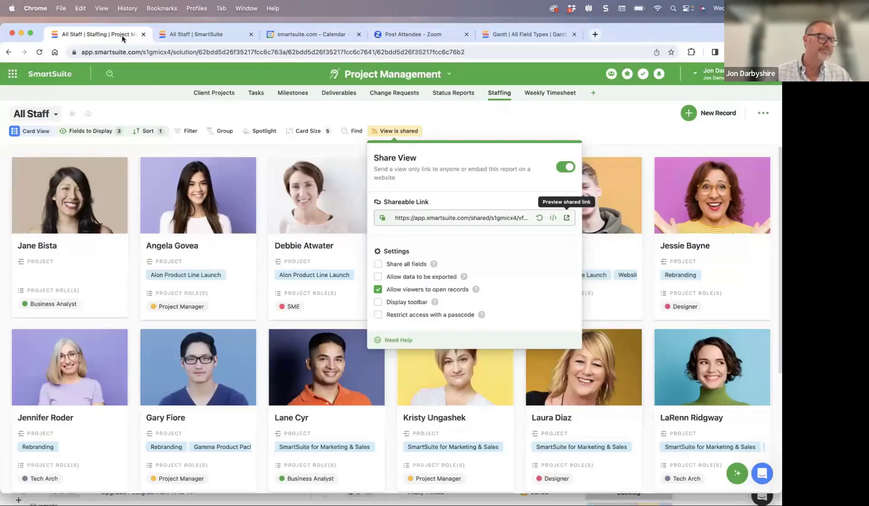
{"action": "left_click", "coordinate": [250, 106]}
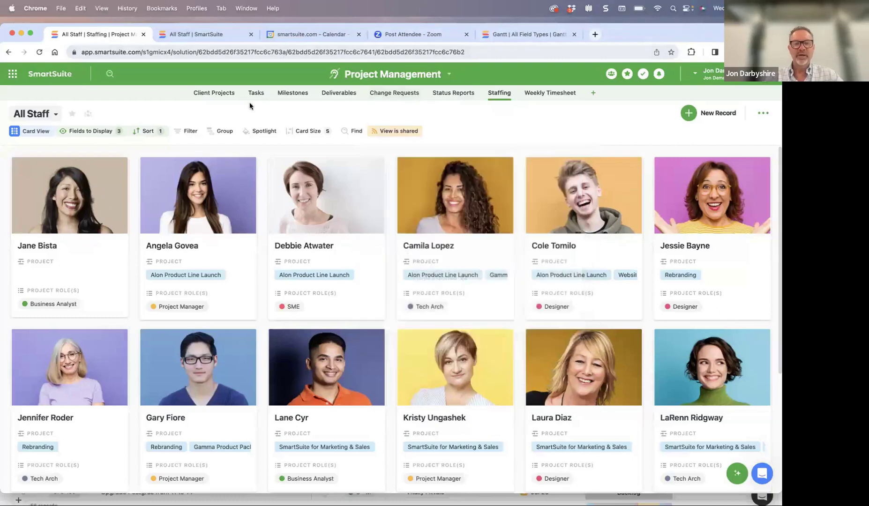
Step: In Client Projects, mark Cancelled as a completed status alongside Complete in the Status field settings, and update the field
{"action": "left_click", "coordinate": [206, 93]}
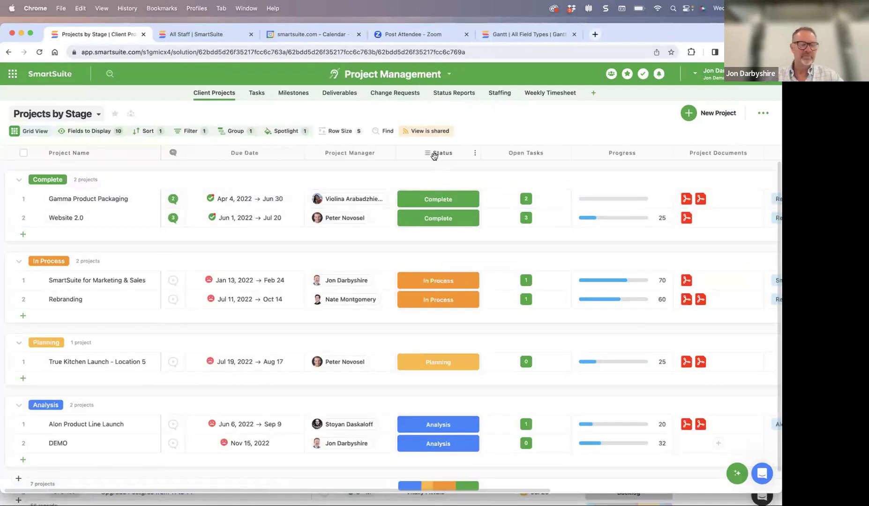
{"action": "left_click", "coordinate": [475, 157]}
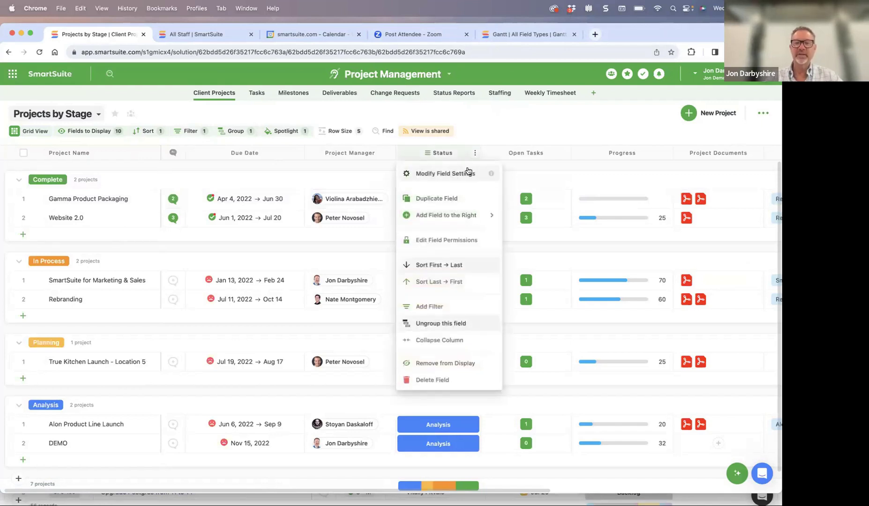
{"action": "left_click", "coordinate": [477, 135]}
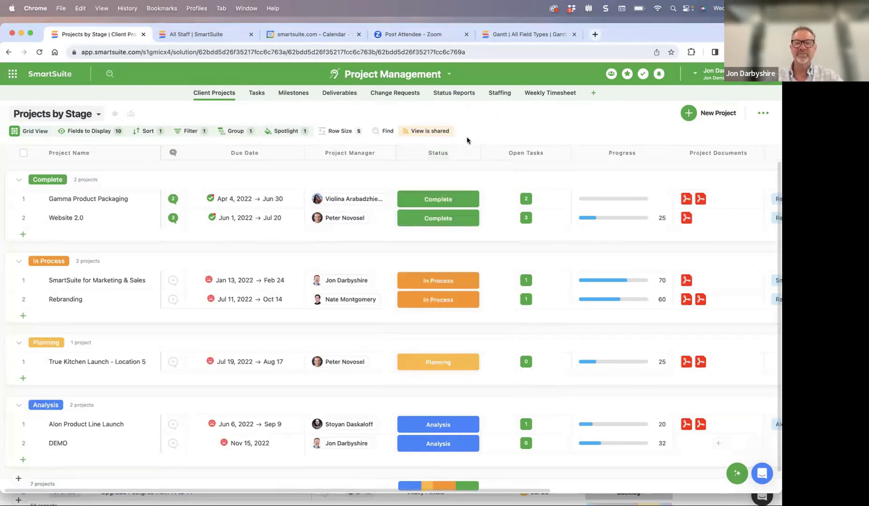
{"action": "left_click", "coordinate": [437, 154]}
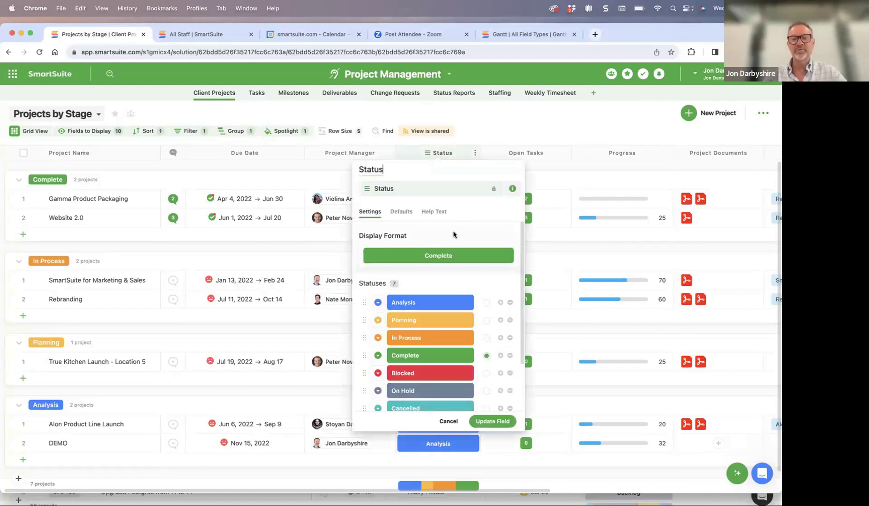
{"action": "scroll", "coordinate": [453, 234], "scroll_direction": "down", "scroll_amount": 3}
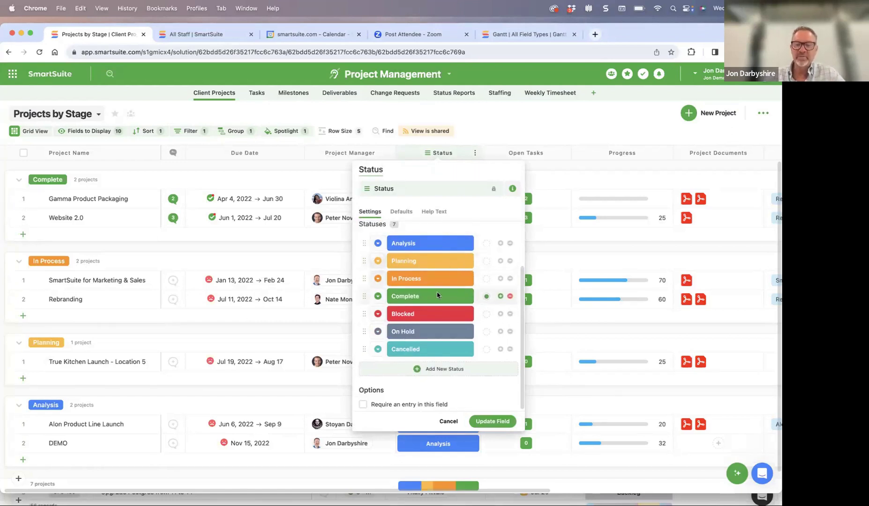
{"action": "mouse_move", "coordinate": [488, 300]}
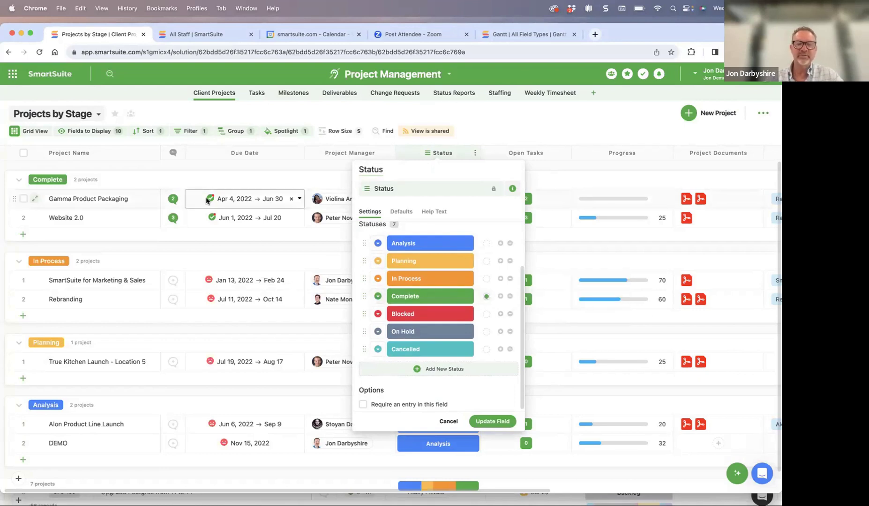
{"action": "mouse_move", "coordinate": [214, 199]}
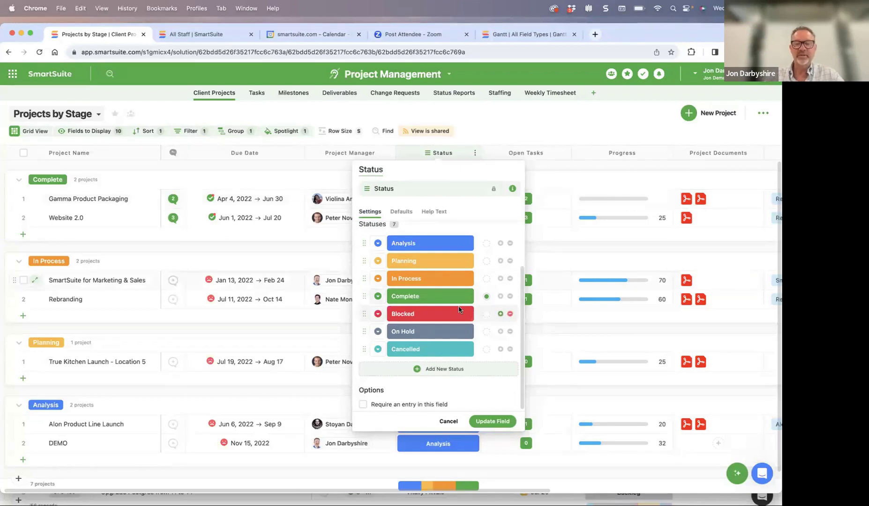
{"action": "left_click", "coordinate": [487, 350]}
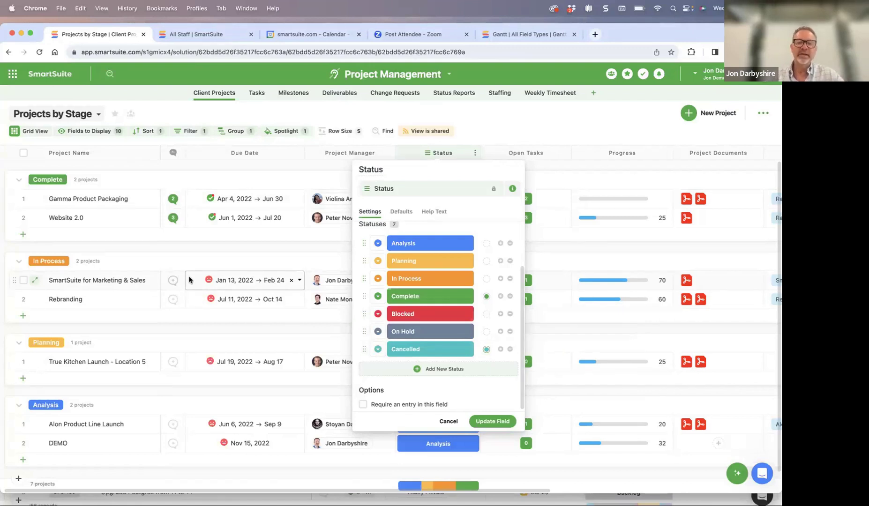
{"action": "left_click", "coordinate": [493, 423]}
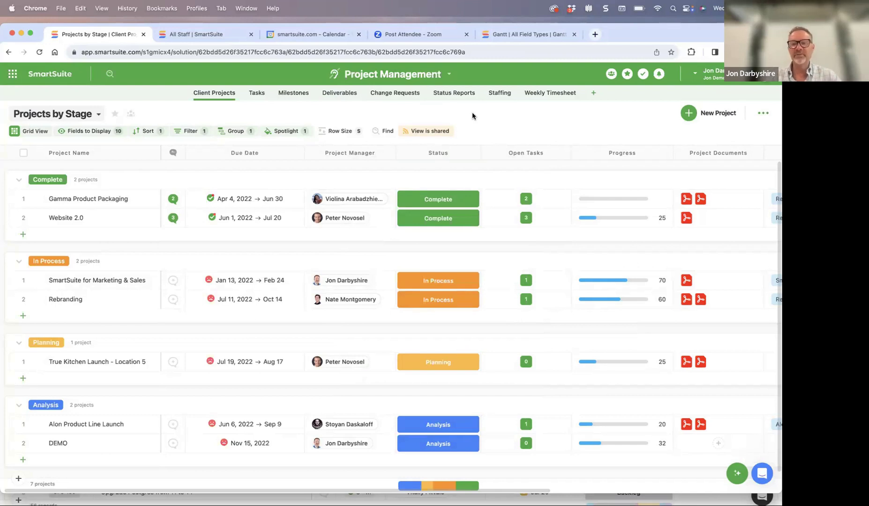
Step: Reopen the Status field settings, check which statuses are marked as completed, and close the settings
{"action": "left_click", "coordinate": [441, 156]}
{"action": "scroll", "coordinate": [453, 338], "scroll_direction": "down", "scroll_amount": 2}
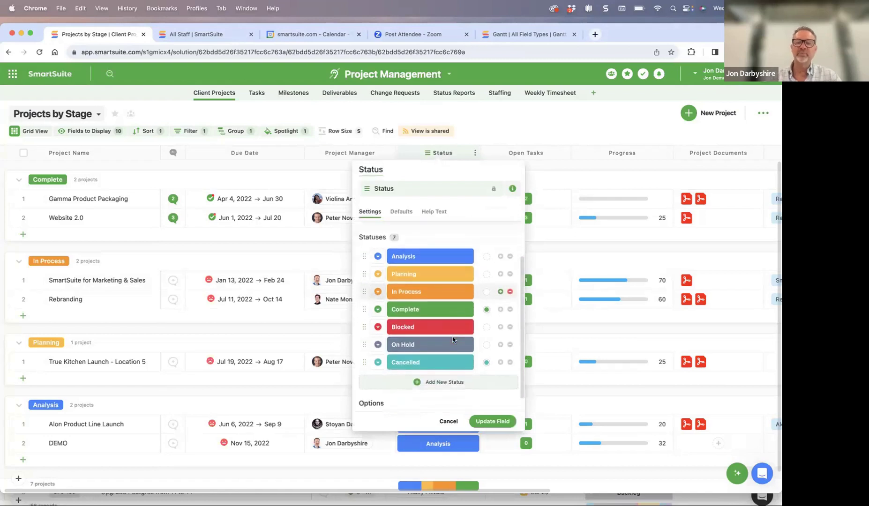
{"action": "scroll", "coordinate": [453, 339], "scroll_direction": "down", "scroll_amount": 1}
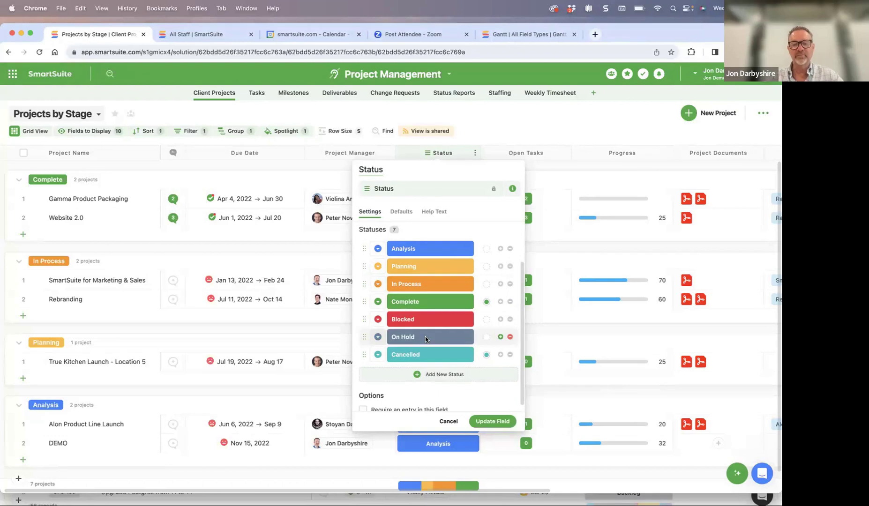
{"action": "left_click", "coordinate": [483, 128]}
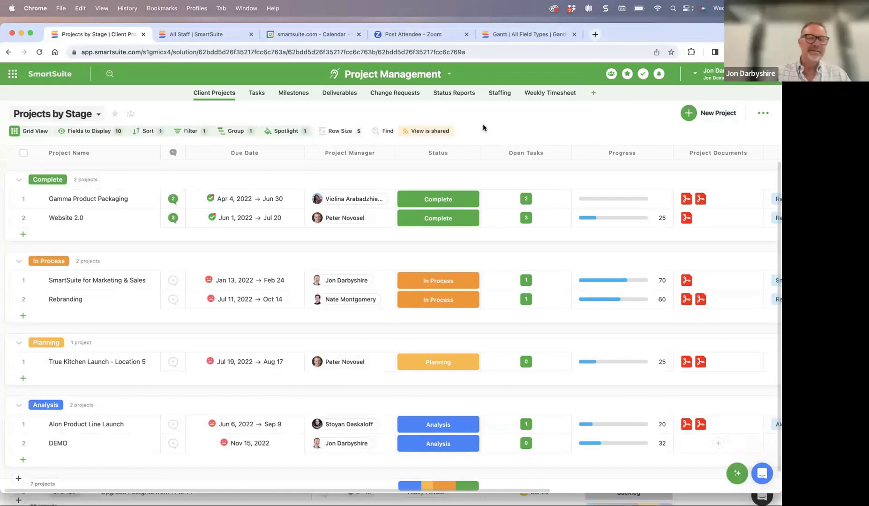
Step: Open the Tasks app's permissions, override the solution permissions, and pick a member to receive app-specific access
{"action": "left_click", "coordinate": [268, 98]}
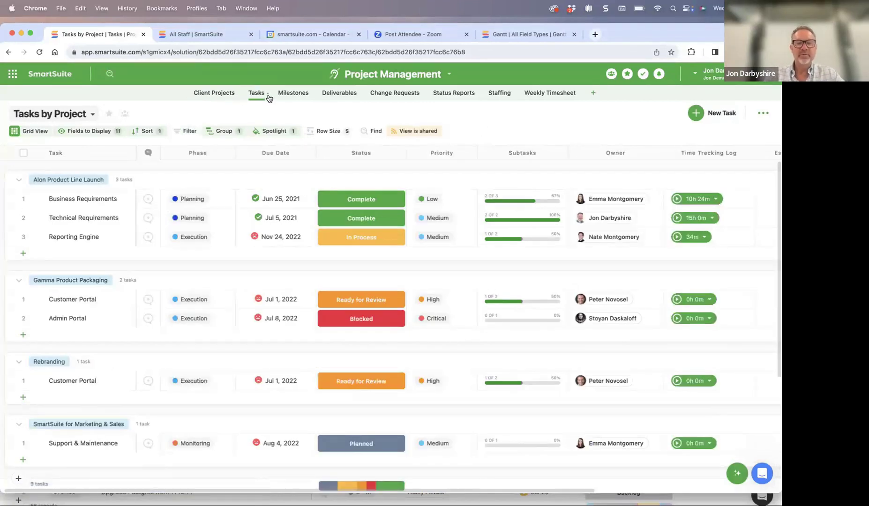
{"action": "left_click", "coordinate": [269, 97]}
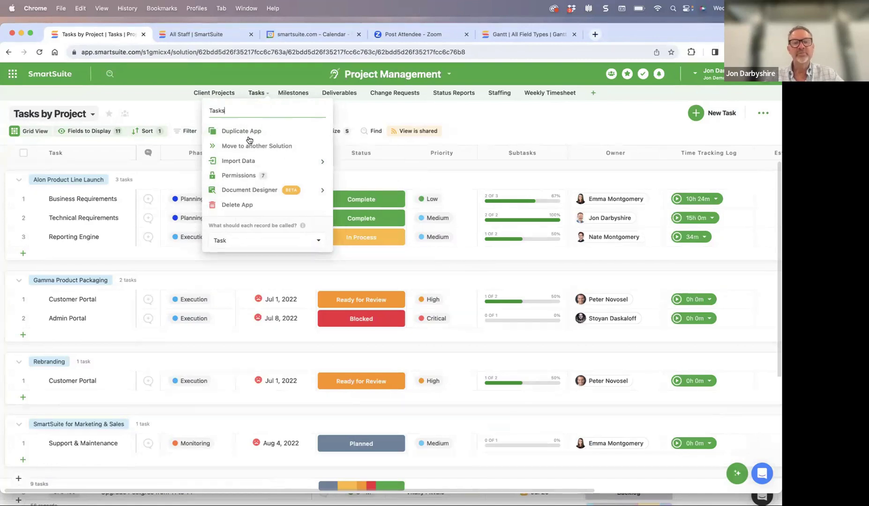
{"action": "left_click", "coordinate": [238, 176]}
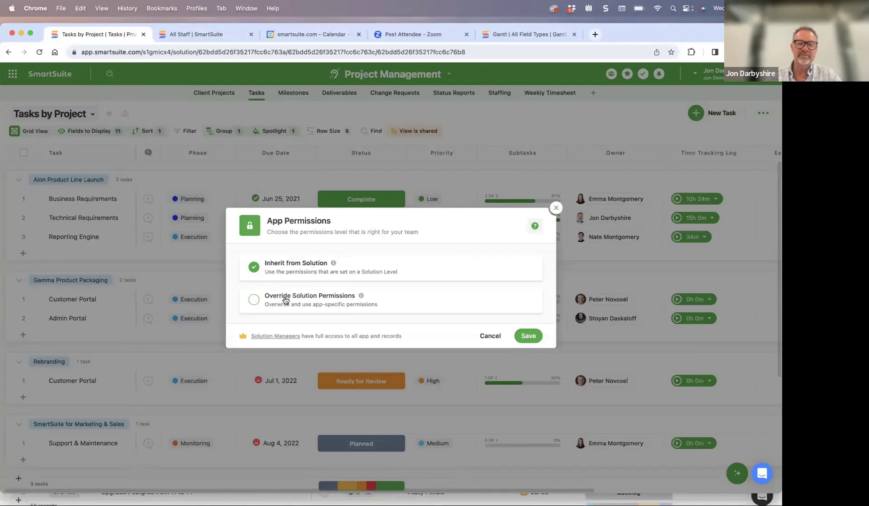
{"action": "left_click", "coordinate": [255, 300]}
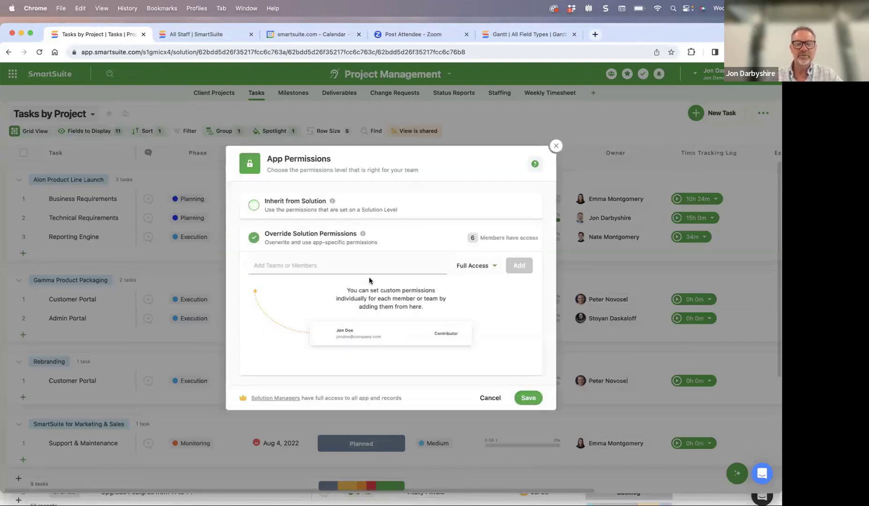
{"action": "left_click", "coordinate": [334, 266]}
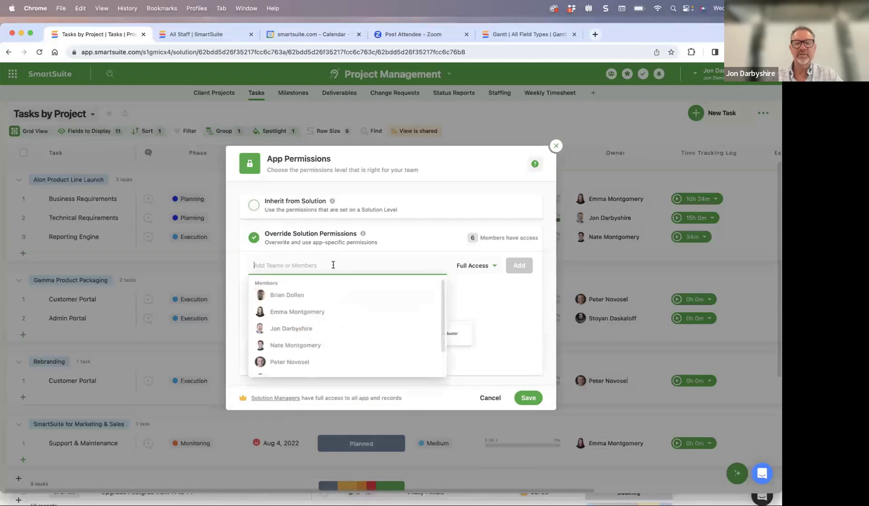
{"action": "left_click", "coordinate": [318, 313]}
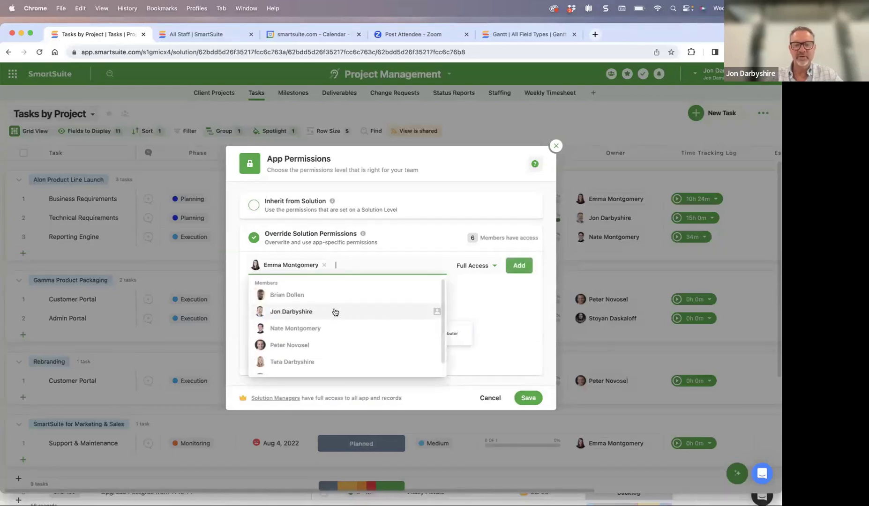
Step: Examine the access levels for the selected member and the assign-to field choices under Assignee +, and exit without saving
{"action": "left_click", "coordinate": [471, 270]}
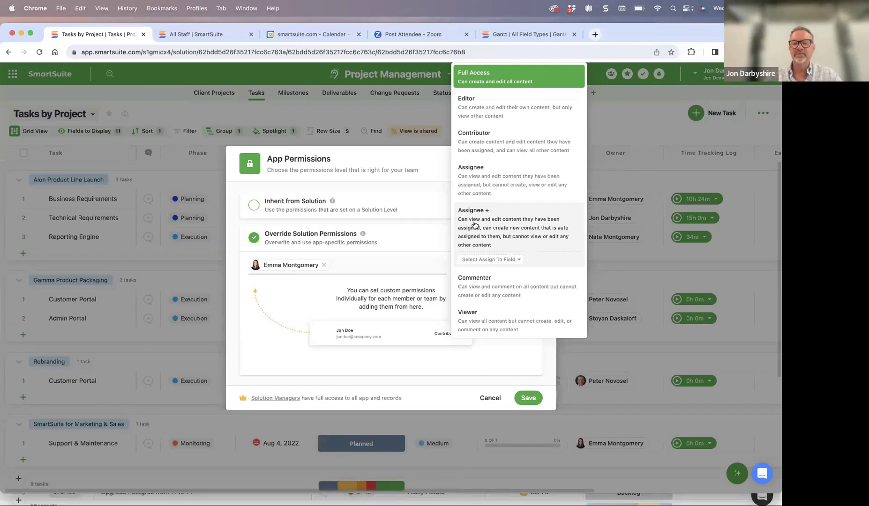
{"action": "left_click", "coordinate": [491, 259]}
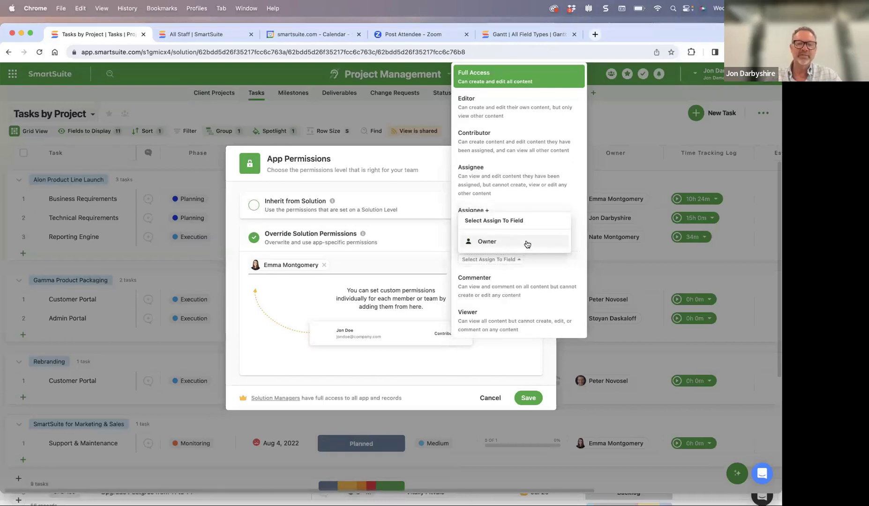
{"action": "left_click", "coordinate": [632, 123]}
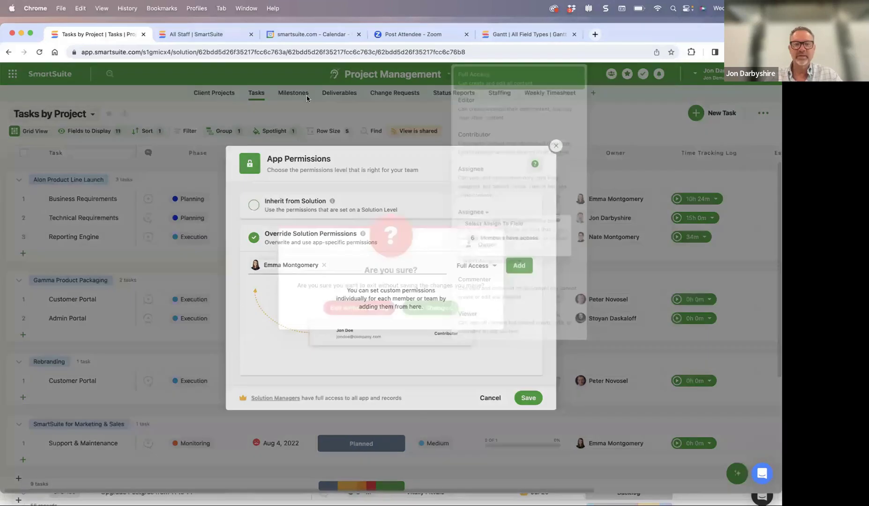
{"action": "left_click", "coordinate": [352, 308]}
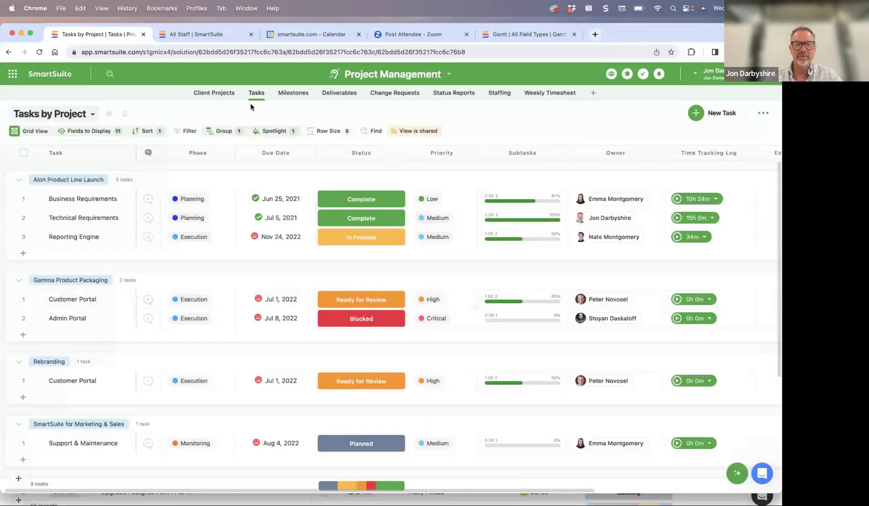
Step: In the Client Projects permissions, override solution permissions, choose Assignee + with the Assigned To field, and exit without saving
{"action": "left_click", "coordinate": [238, 95]}
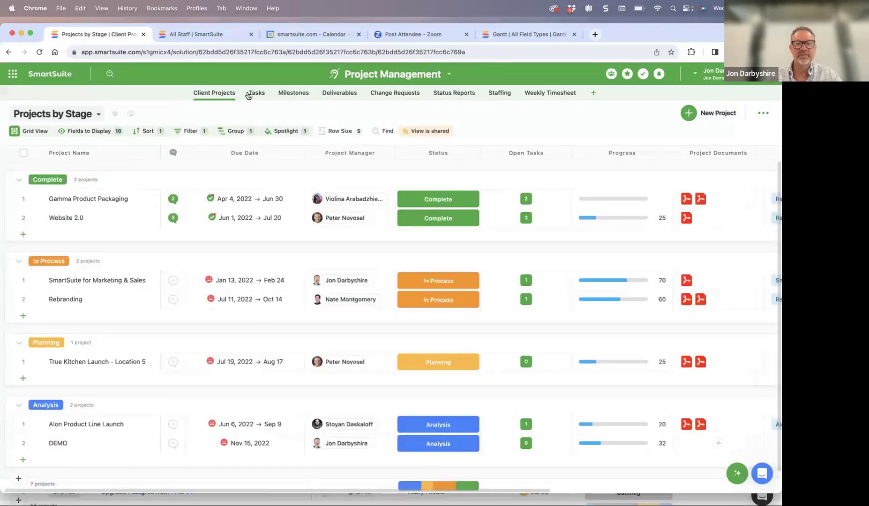
{"action": "left_click", "coordinate": [238, 96]}
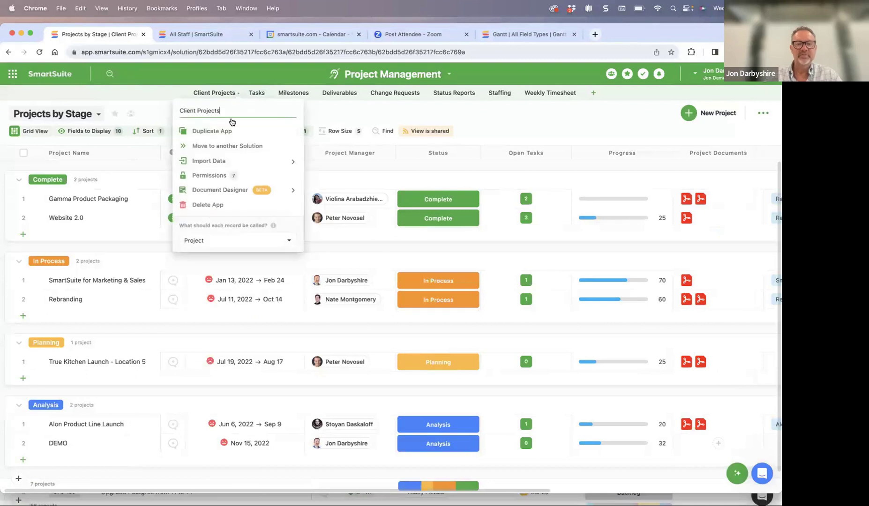
{"action": "left_click", "coordinate": [208, 176]}
{"action": "left_click", "coordinate": [324, 304]}
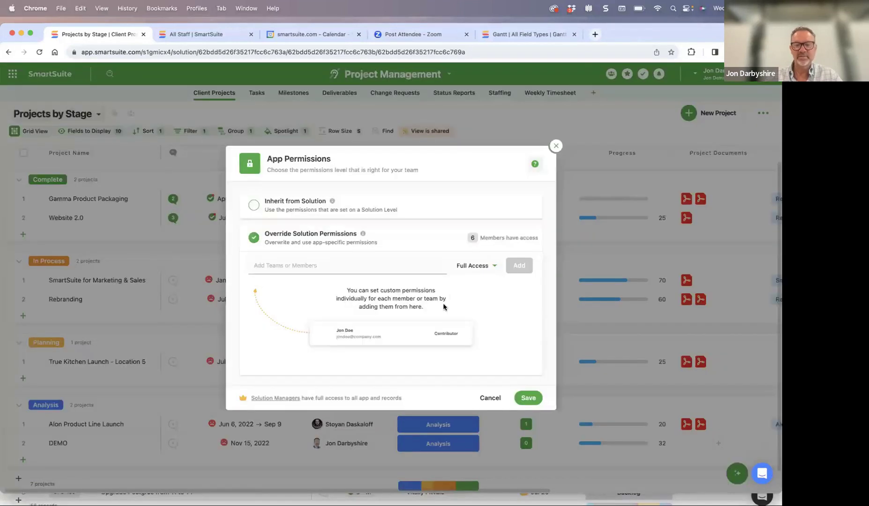
{"action": "left_click", "coordinate": [464, 266]}
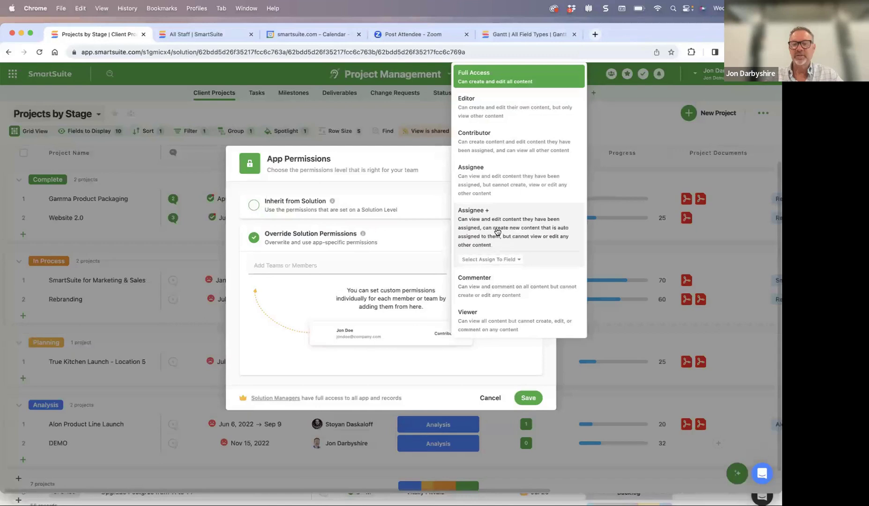
{"action": "left_click", "coordinate": [505, 261]}
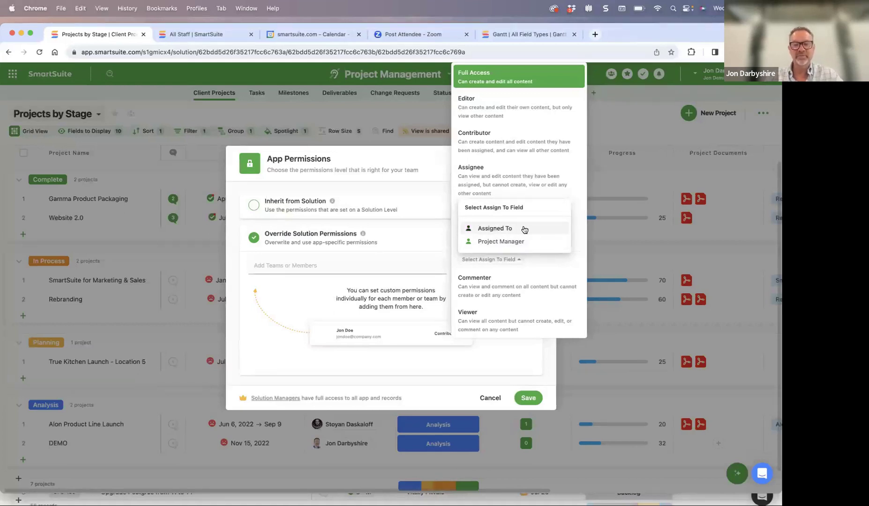
{"action": "left_click", "coordinate": [498, 232]}
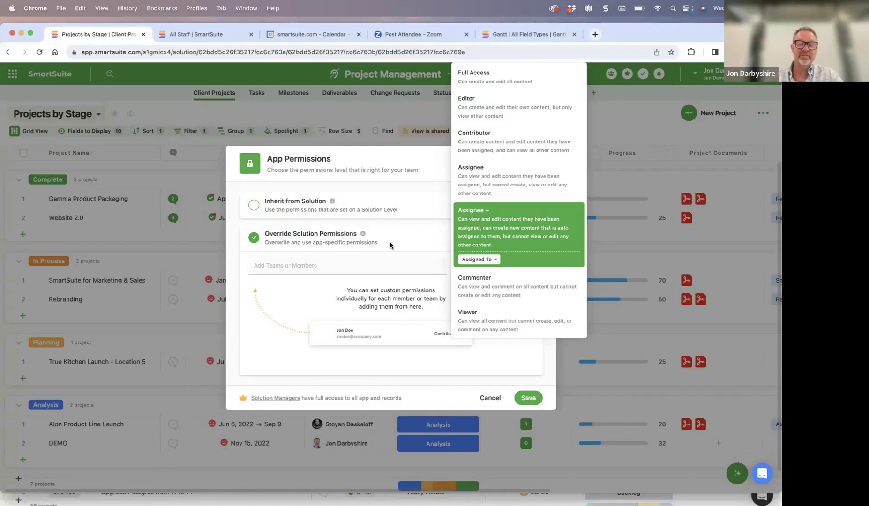
{"action": "left_click", "coordinate": [618, 113]}
{"action": "left_click", "coordinate": [618, 113]}
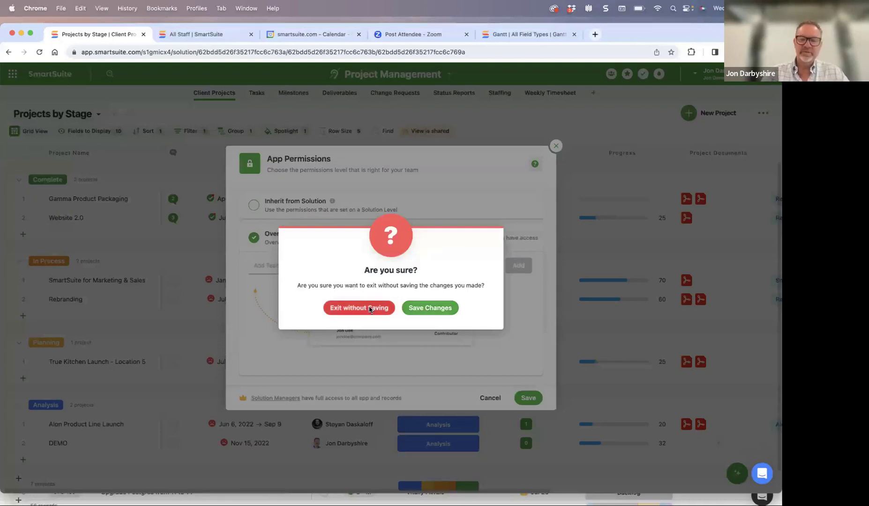
{"action": "left_click", "coordinate": [371, 309]}
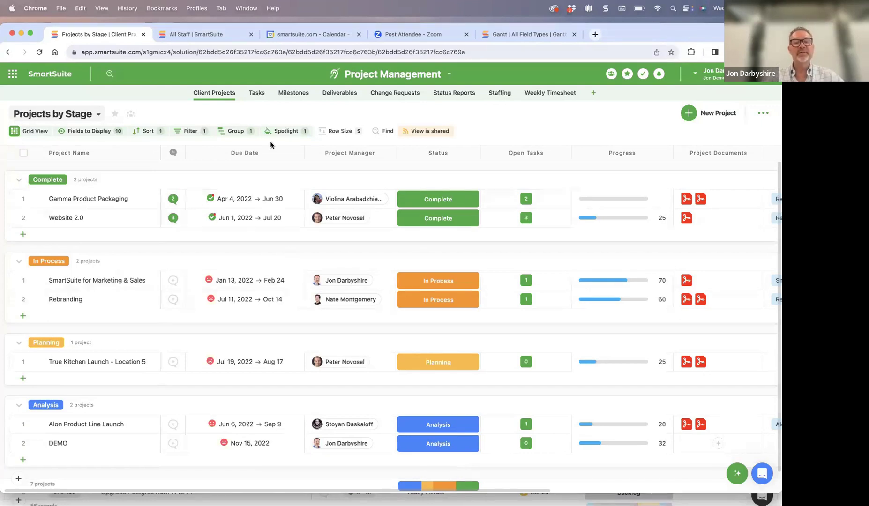
Step: Go to the Change Requests app and display its Active Change Requests view
{"action": "left_click", "coordinate": [57, 118]}
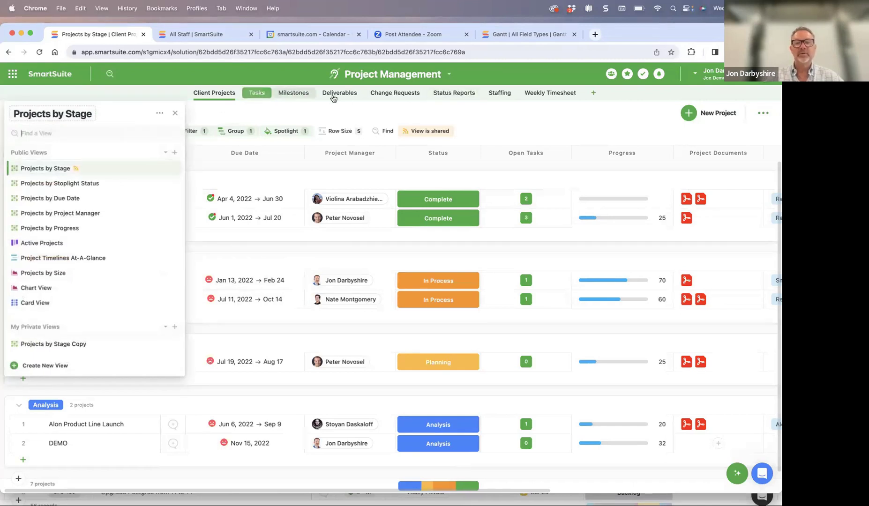
{"action": "left_click", "coordinate": [395, 93]}
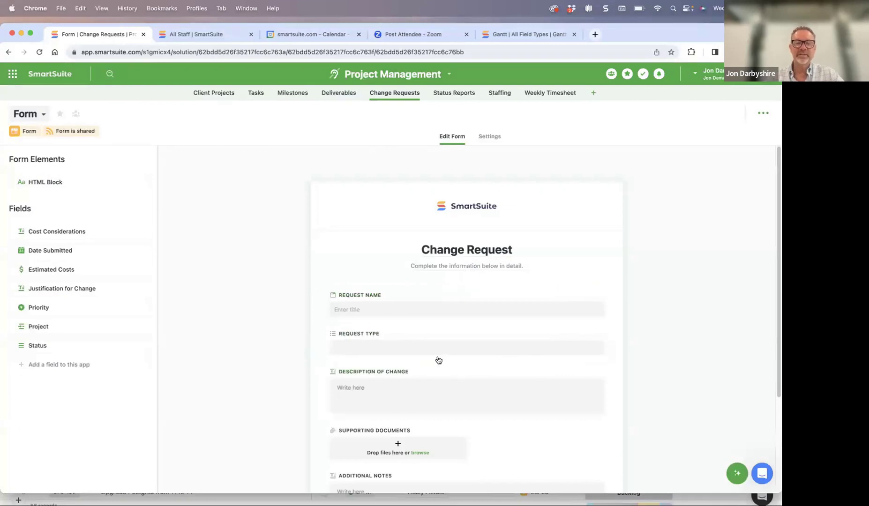
{"action": "left_click", "coordinate": [37, 118]}
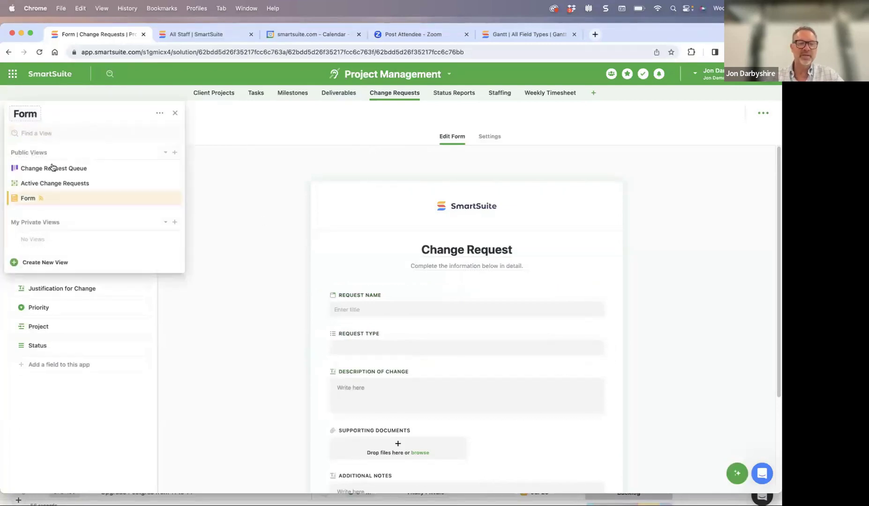
{"action": "left_click", "coordinate": [39, 184]}
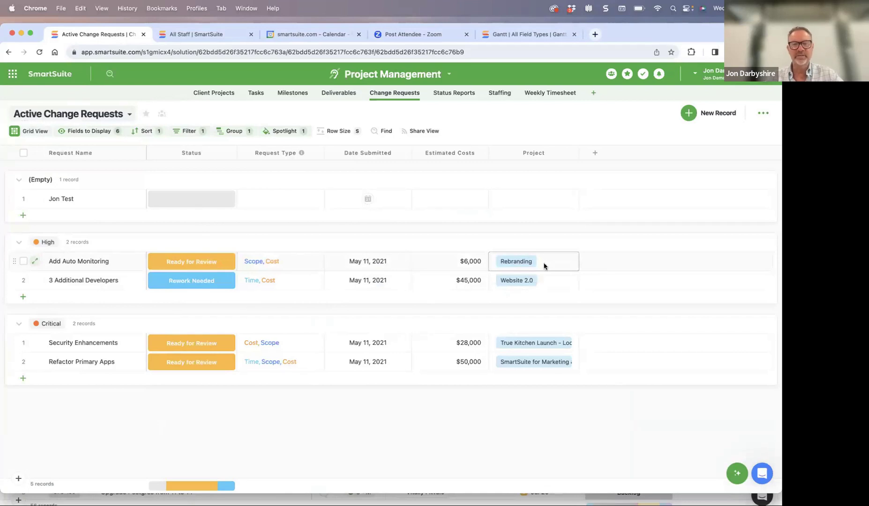
Step: Switch to the Form view of Change Requests and review the Change Request form down to its Submit button
{"action": "left_click", "coordinate": [45, 116]}
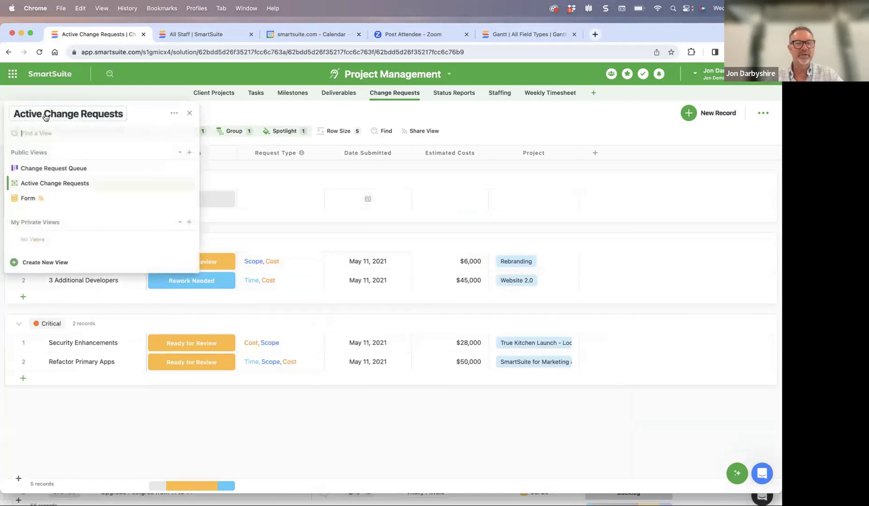
{"action": "left_click", "coordinate": [29, 199]}
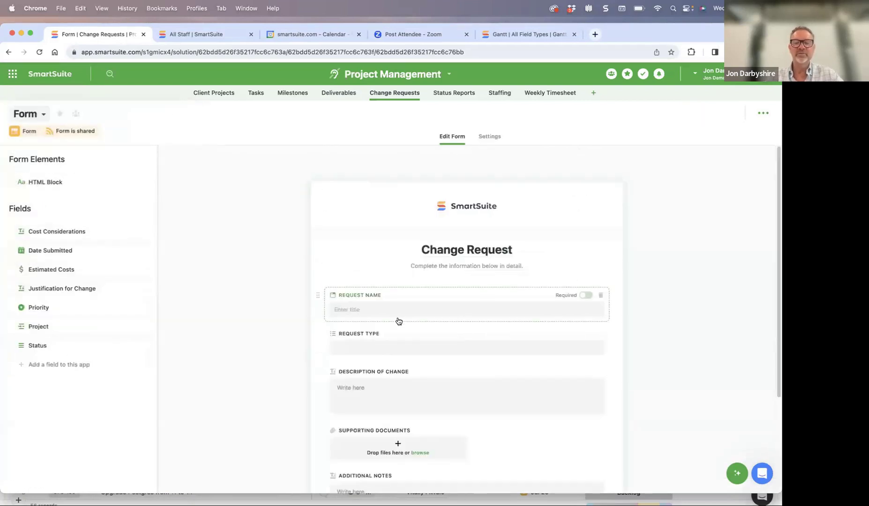
{"action": "scroll", "coordinate": [421, 350], "scroll_direction": "down", "scroll_amount": 2}
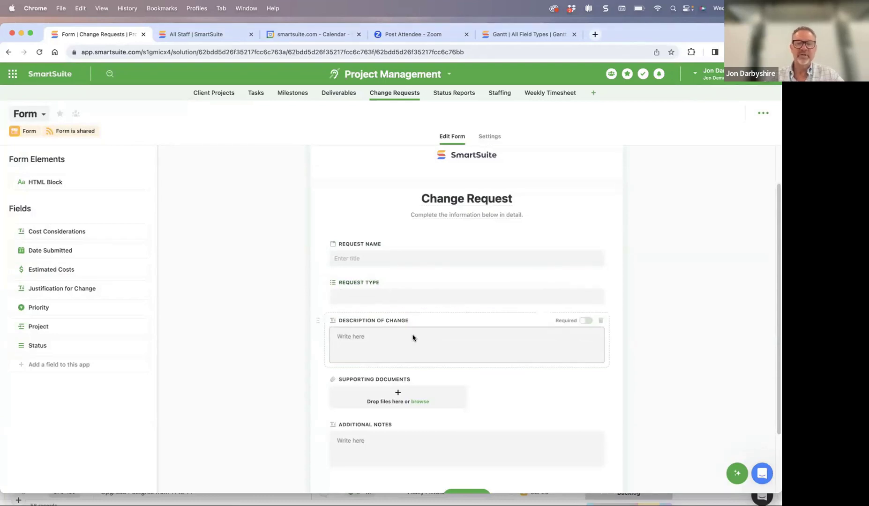
{"action": "scroll", "coordinate": [452, 442], "scroll_direction": "down", "scroll_amount": 3}
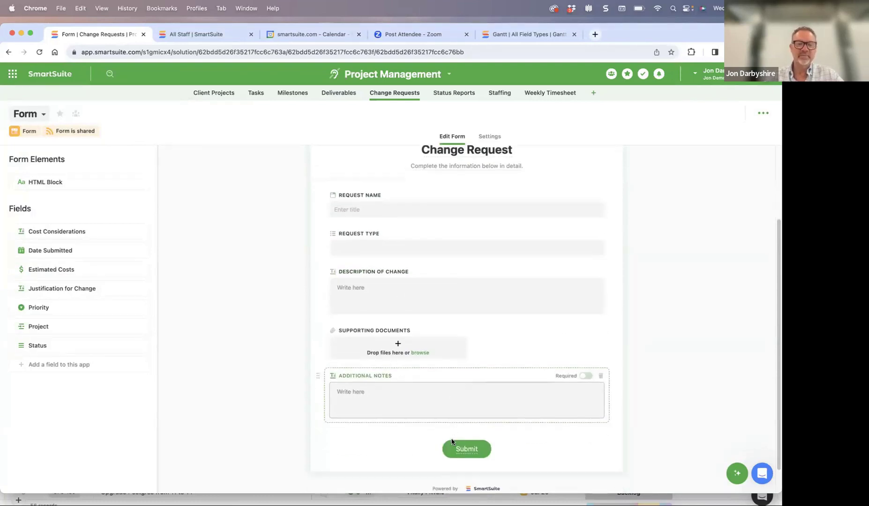
Step: Set the Description of Change form field to show only when conditions are met, and add a Request Type "has any of" condition
{"action": "left_click", "coordinate": [406, 284]}
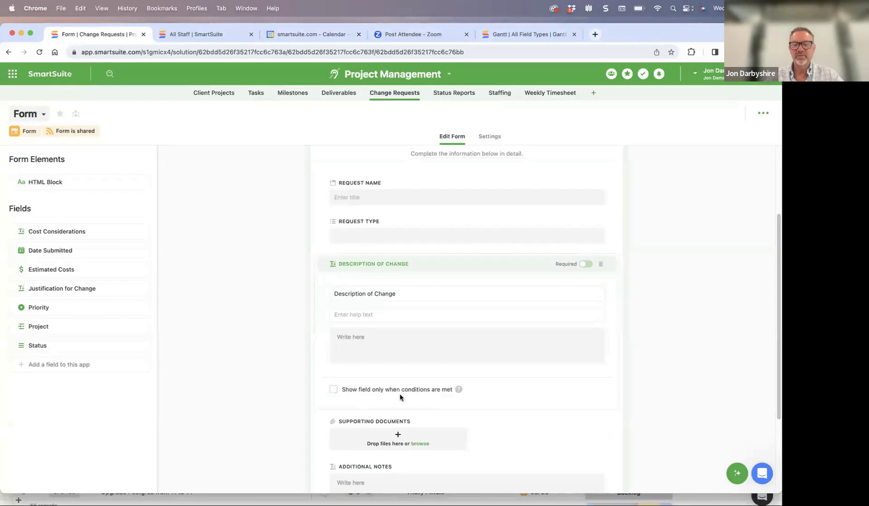
{"action": "left_click", "coordinate": [333, 391]}
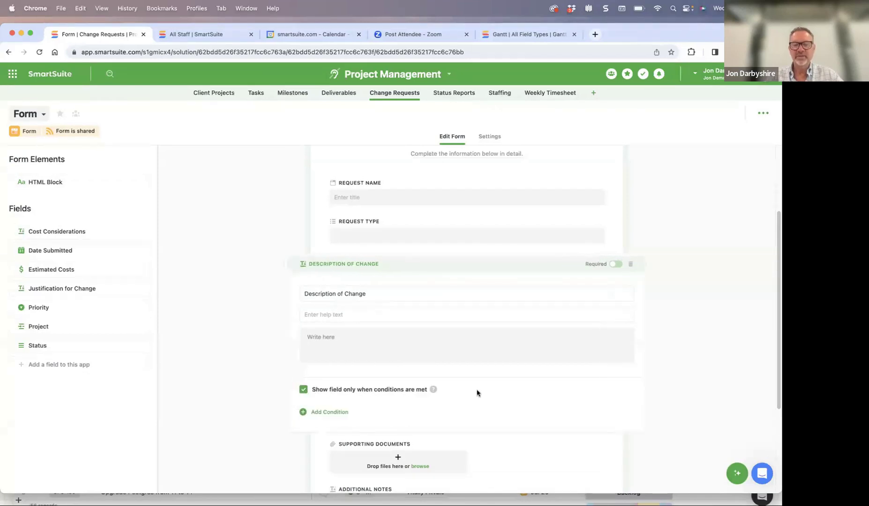
{"action": "left_click", "coordinate": [336, 414]}
{"action": "scroll", "coordinate": [447, 392], "scroll_direction": "down", "scroll_amount": 3}
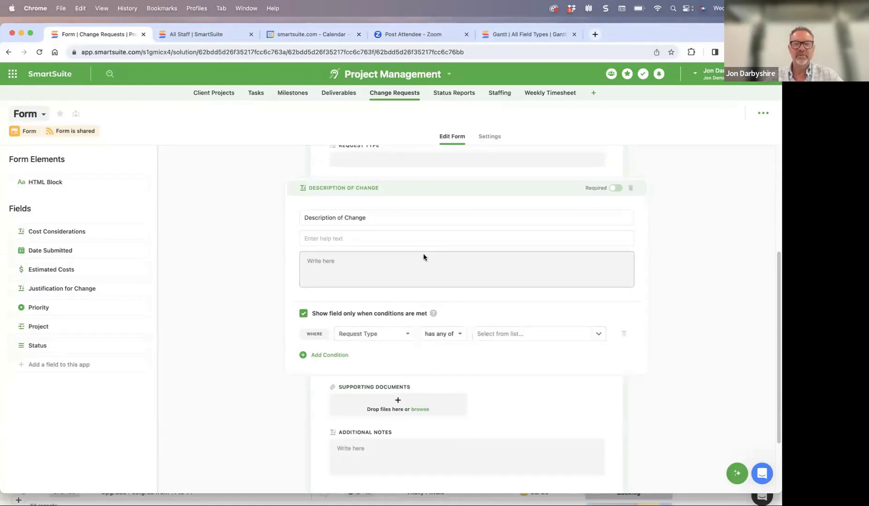
{"action": "left_click", "coordinate": [261, 307]}
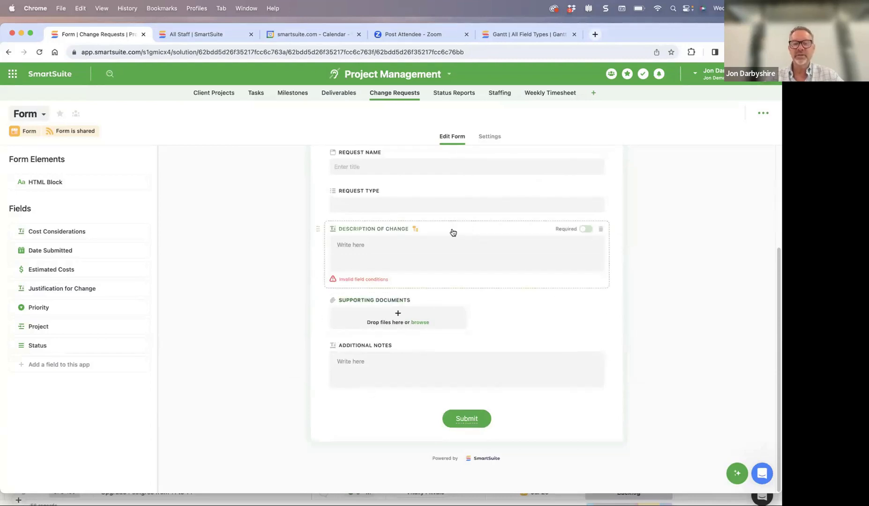
Step: Look over the edited Change Request form, leave it, and return to the Client Projects app
{"action": "scroll", "coordinate": [453, 232], "scroll_direction": "up", "scroll_amount": 3}
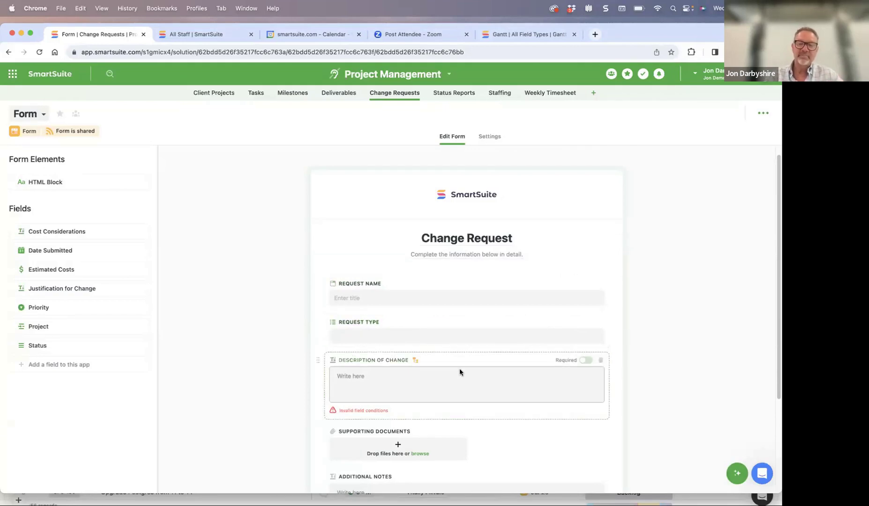
{"action": "scroll", "coordinate": [460, 369], "scroll_direction": "down", "scroll_amount": 2}
{"action": "scroll", "coordinate": [440, 377], "scroll_direction": "left", "scroll_amount": 5}
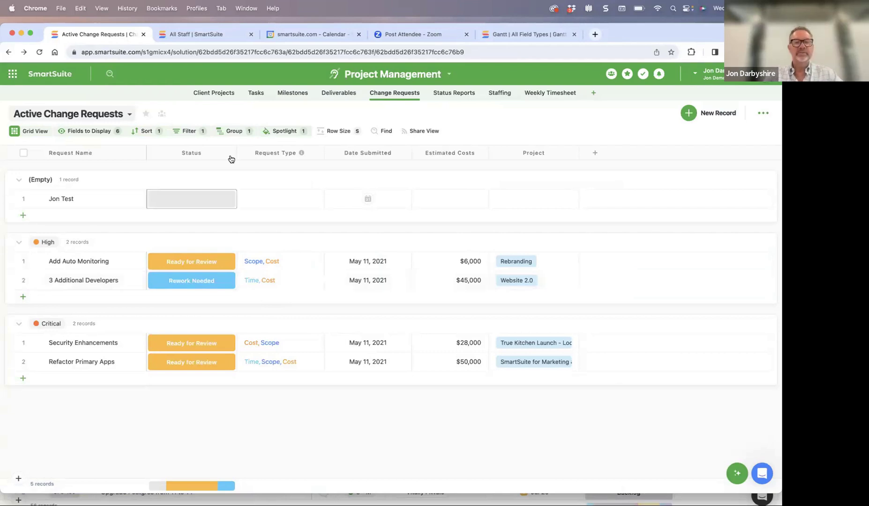
{"action": "left_click", "coordinate": [214, 93]}
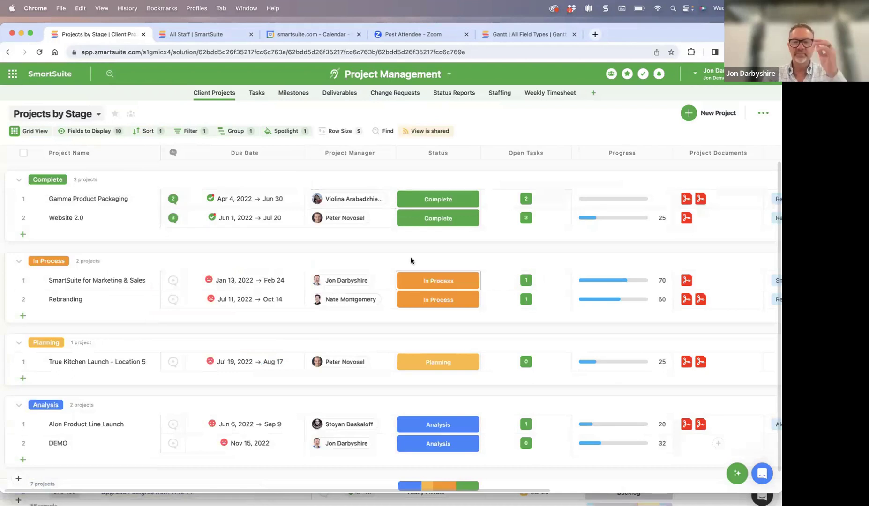
{"action": "scroll", "coordinate": [472, 307], "scroll_direction": "down", "scroll_amount": 1}
{"action": "scroll", "coordinate": [472, 307], "scroll_direction": "right", "scroll_amount": 1}
{"action": "scroll", "coordinate": [472, 307], "scroll_direction": "up", "scroll_amount": 1}
{"action": "scroll", "coordinate": [472, 307], "scroll_direction": "right", "scroll_amount": 5}
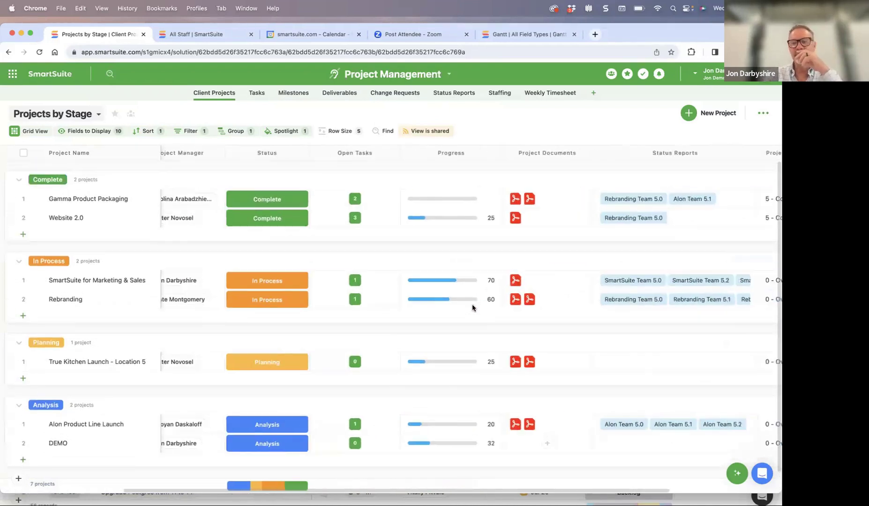
{"action": "scroll", "coordinate": [472, 308], "scroll_direction": "left", "scroll_amount": 6}
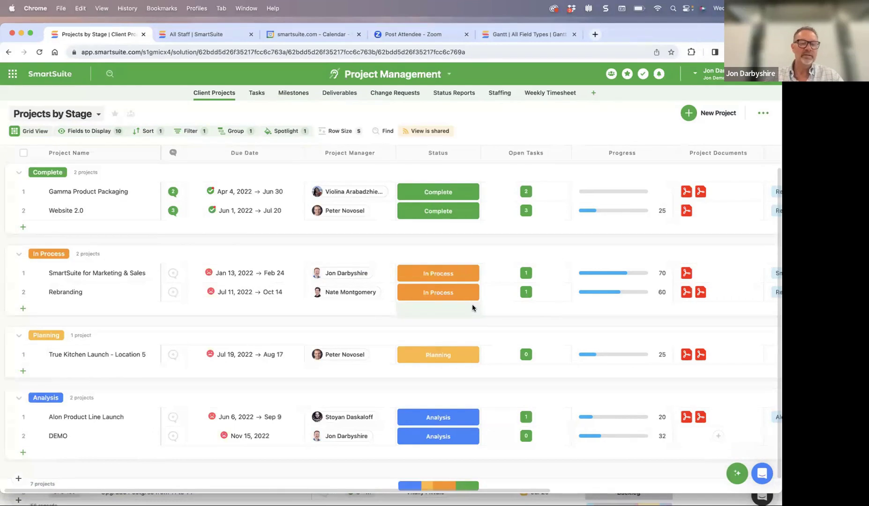
Step: Fill the Due Date of SmartSuite for Marketing & Sales down to Rebranding and True Kitchen Launch - Location 5
{"action": "scroll", "coordinate": [472, 307], "scroll_direction": "up", "scroll_amount": 1}
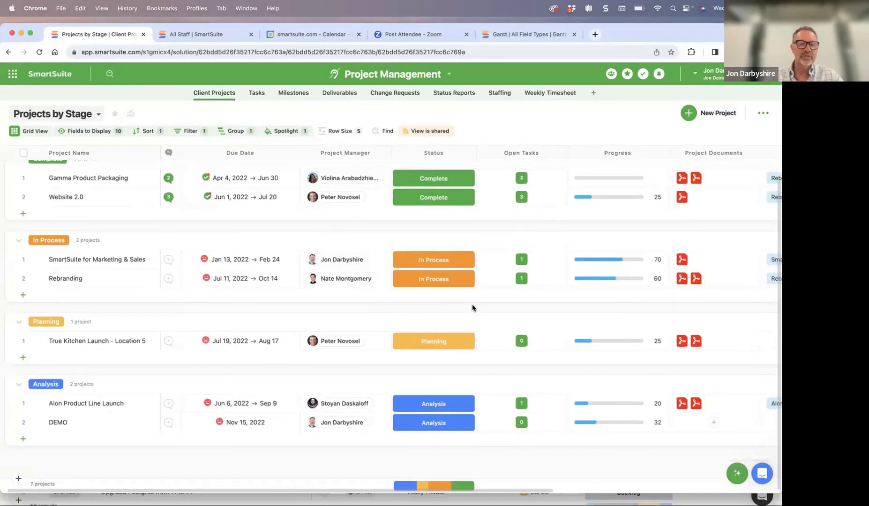
{"action": "scroll", "coordinate": [472, 307], "scroll_direction": "right", "scroll_amount": 4}
{"action": "scroll", "coordinate": [472, 307], "scroll_direction": "left", "scroll_amount": 4}
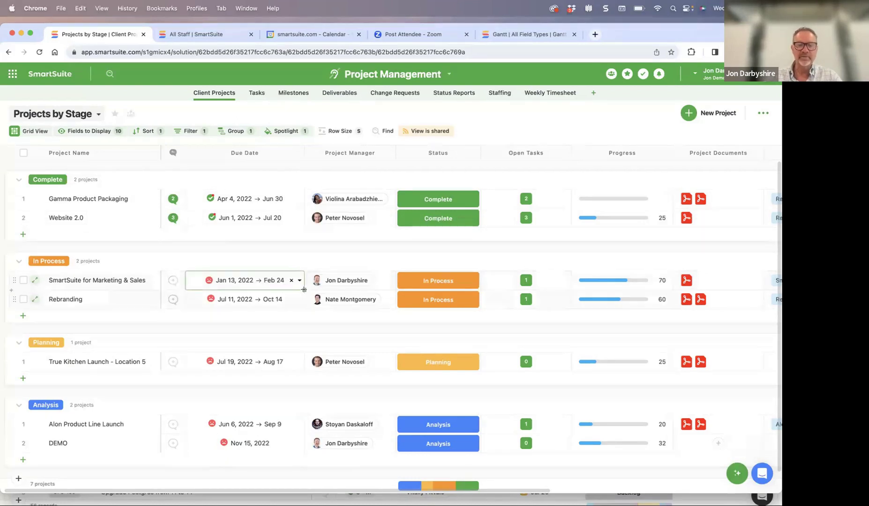
{"action": "mouse_move", "coordinate": [305, 312]}
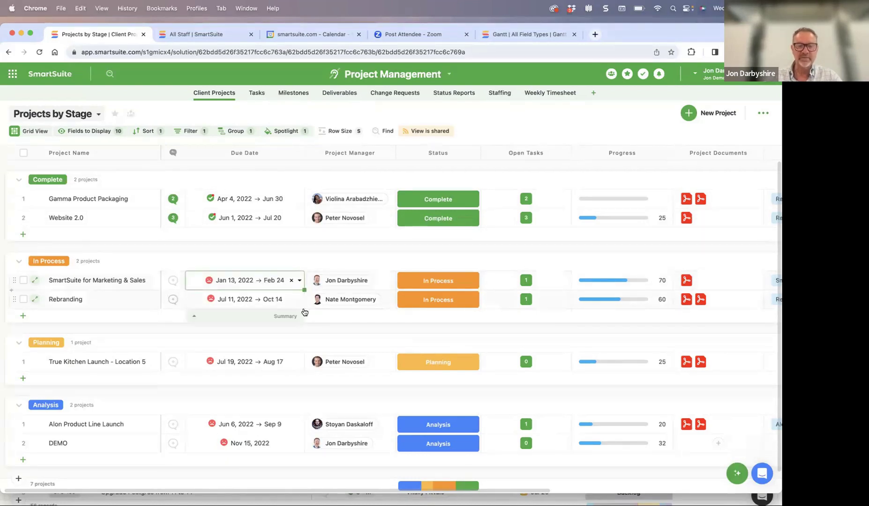
{"action": "left_click_drag", "start_coordinate": [305, 289], "coordinate": [296, 368]}
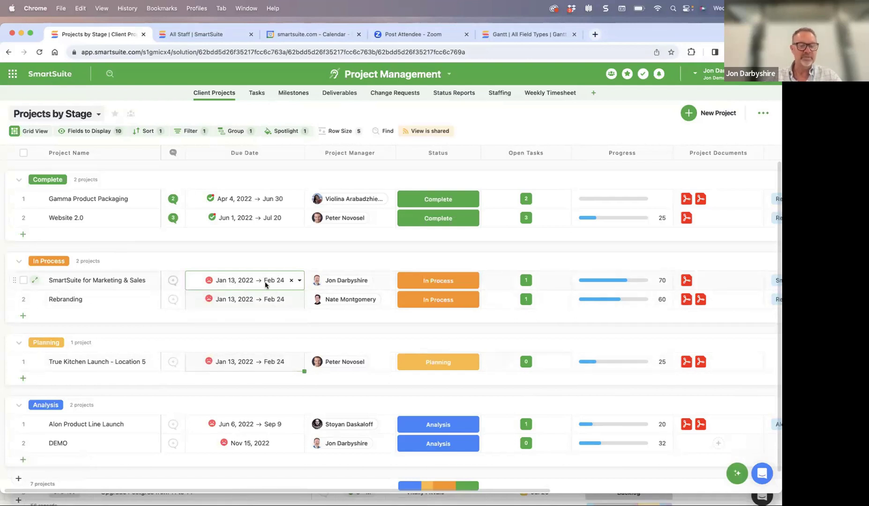
Step: Copy the cells from Project Name through Progress for the Gamma Product Packaging and Website 2.0 projects in the Complete group
{"action": "left_click", "coordinate": [123, 198]}
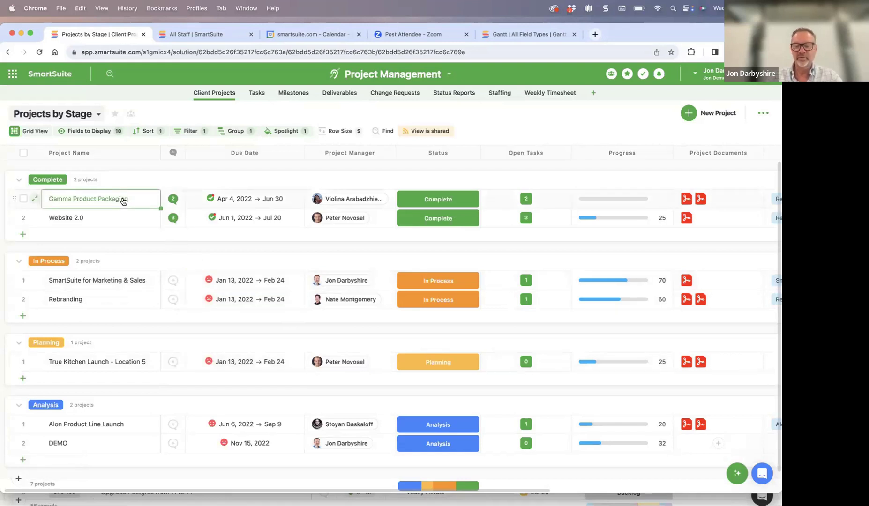
{"action": "key", "text": "shift+Right"}
{"action": "key", "text": "shift+Right"}
{"action": "key", "text": "shift+Right"}
{"action": "key", "text": "shift+Right"}
{"action": "key", "text": "shift+Right"}
{"action": "key", "text": "shift+Right"}
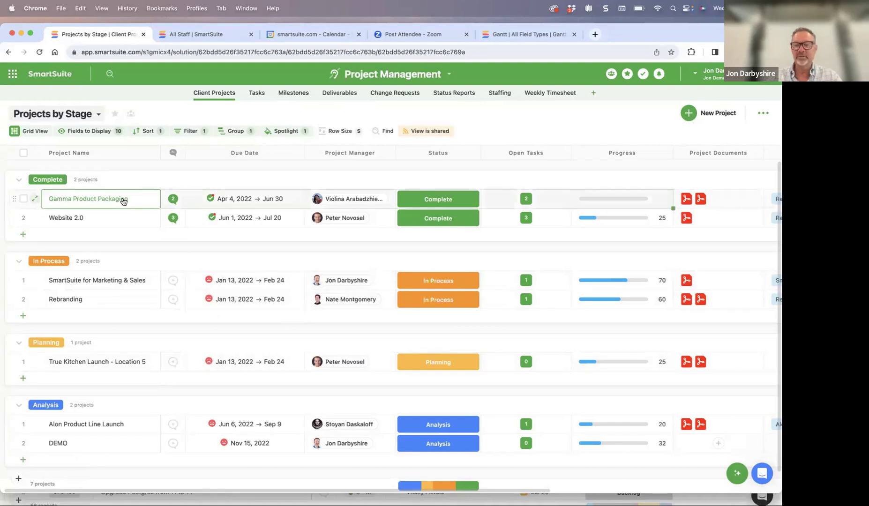
{"action": "key", "text": "shift+Down"}
{"action": "key", "text": "shift+Down"}
{"action": "key", "text": "shift+Down"}
{"action": "key", "text": "shift+Down"}
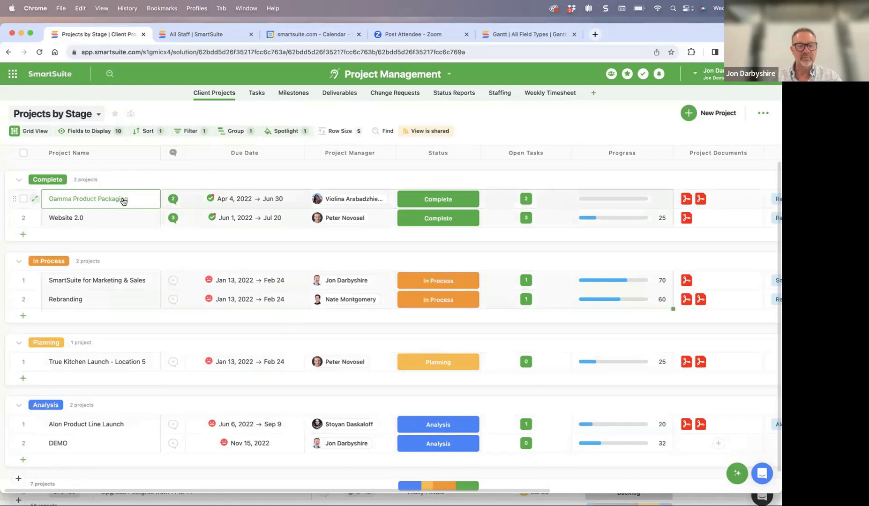
{"action": "key", "text": "super+c"}
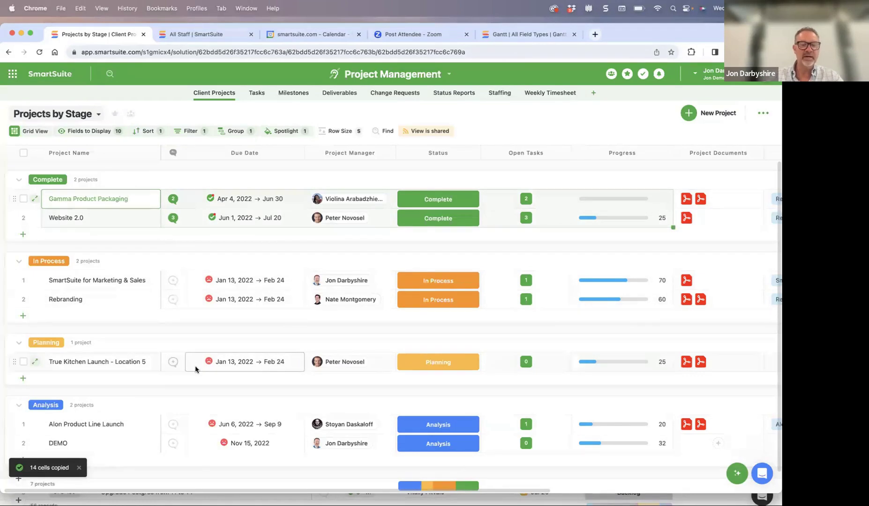
Step: Paste the copied project cells as new records at the end of the grid, expanding the group so all cells fit
{"action": "scroll", "coordinate": [173, 380], "scroll_direction": "down", "scroll_amount": 1}
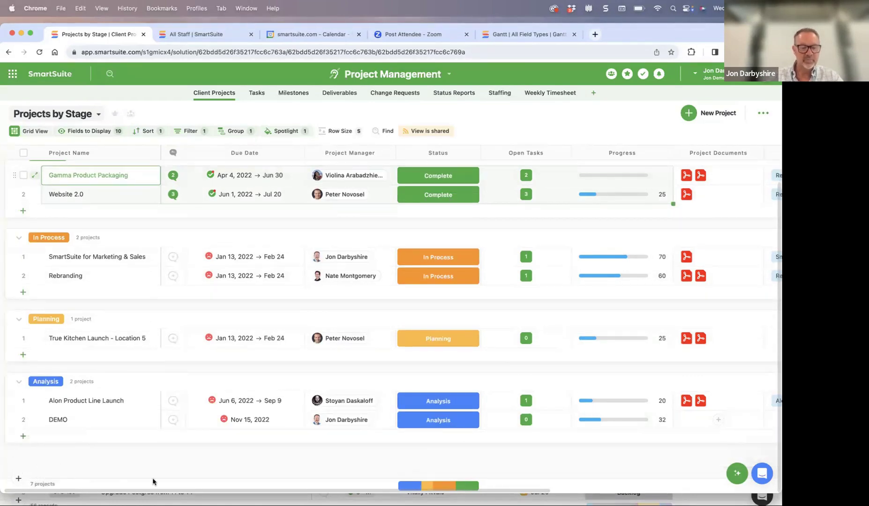
{"action": "left_click", "coordinate": [20, 483]}
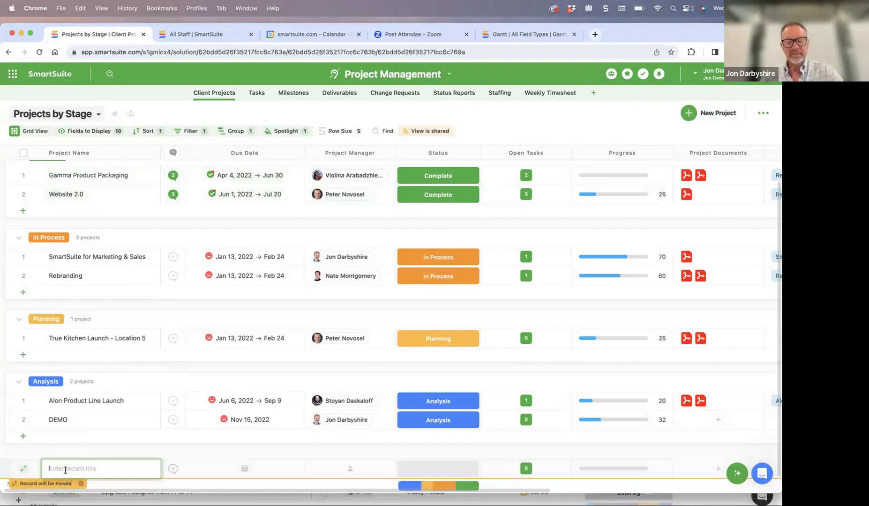
{"action": "key", "text": "super+v"}
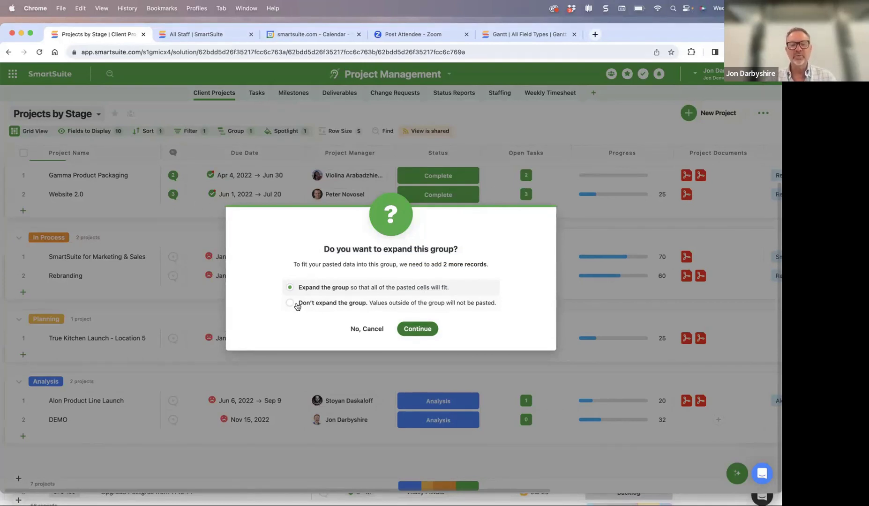
{"action": "left_click", "coordinate": [415, 330]}
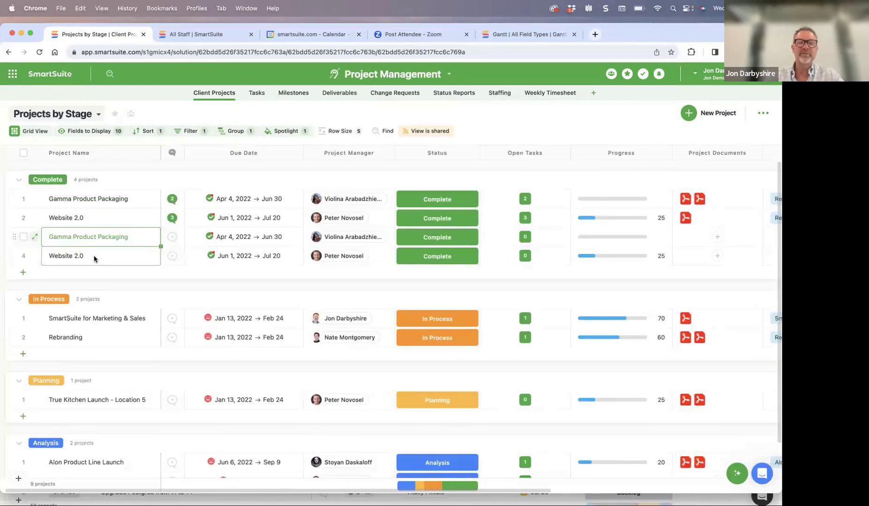
Step: Copy the selected Business Requirements task cells in the Tasks app and return to Client Projects
{"action": "left_click", "coordinate": [254, 97]}
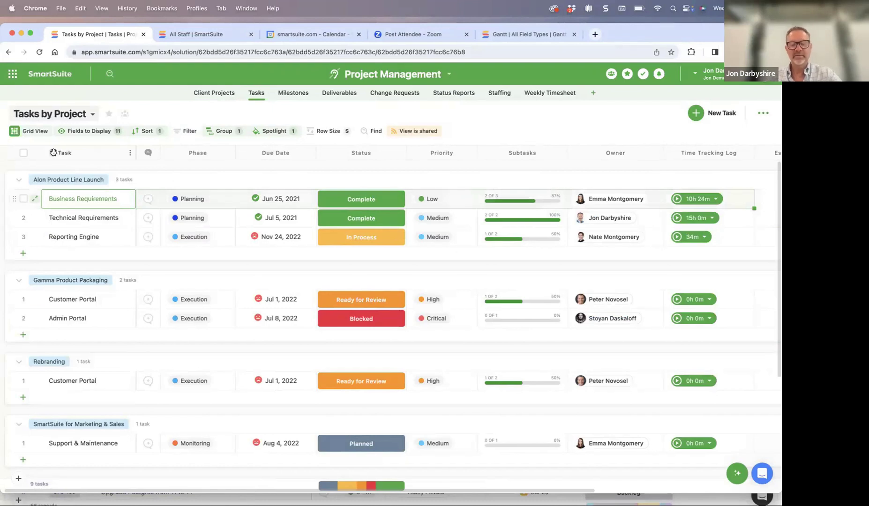
{"action": "key", "text": "super+c"}
{"action": "left_click", "coordinate": [214, 93]}
{"action": "left_click", "coordinate": [139, 325]}
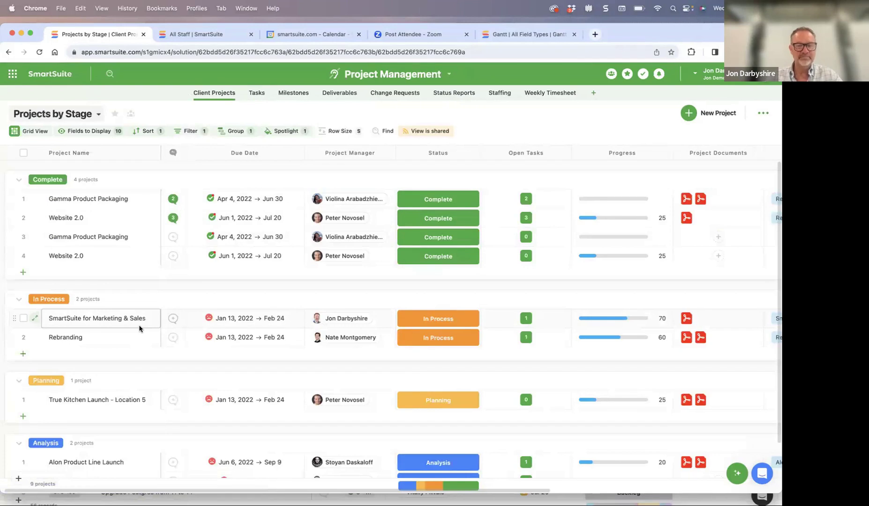
{"action": "left_click", "coordinate": [409, 193]}
{"action": "key", "text": "Escape"}
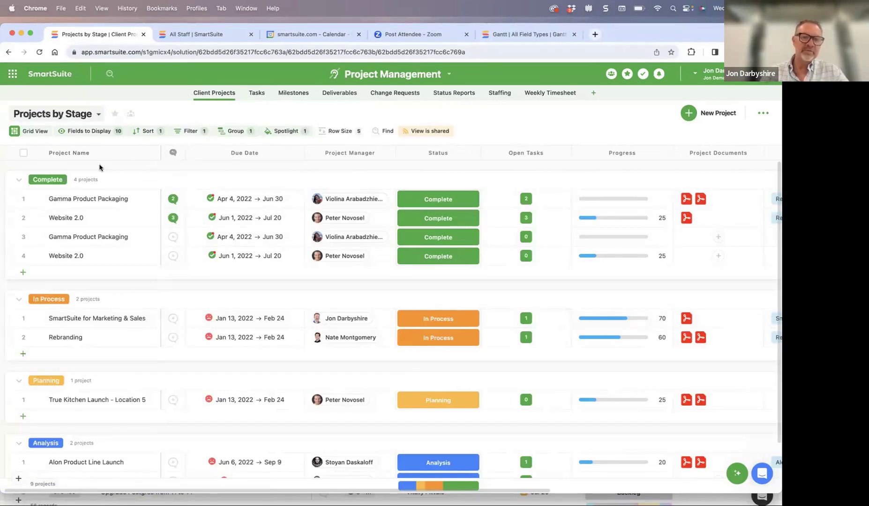
Step: Examine the Project Manager field's settings and the available field types, and close them without changing anything
{"action": "left_click", "coordinate": [333, 314]}
{"action": "left_click", "coordinate": [307, 252]}
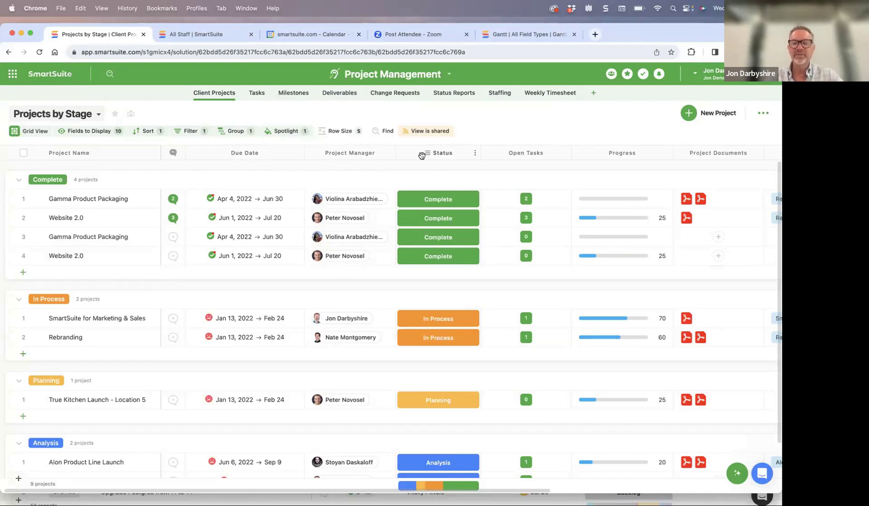
{"action": "left_click", "coordinate": [362, 154]}
{"action": "left_click", "coordinate": [324, 191]}
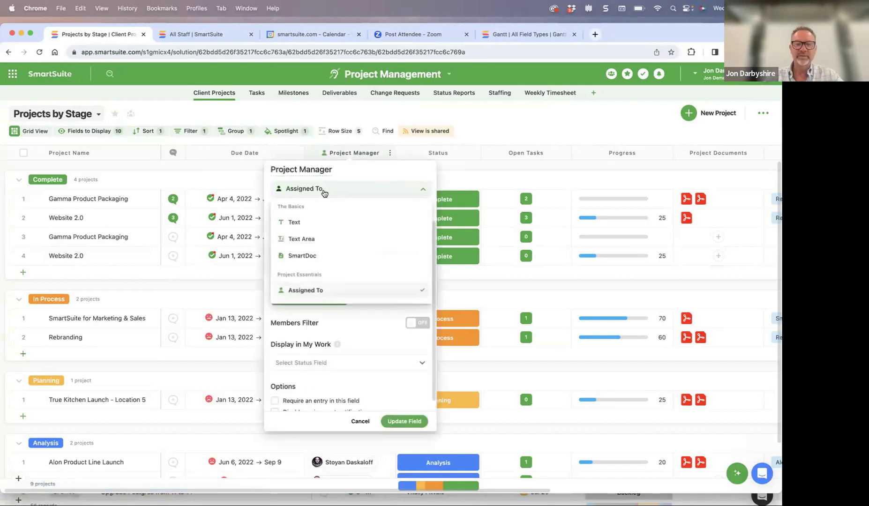
{"action": "left_click", "coordinate": [474, 113]}
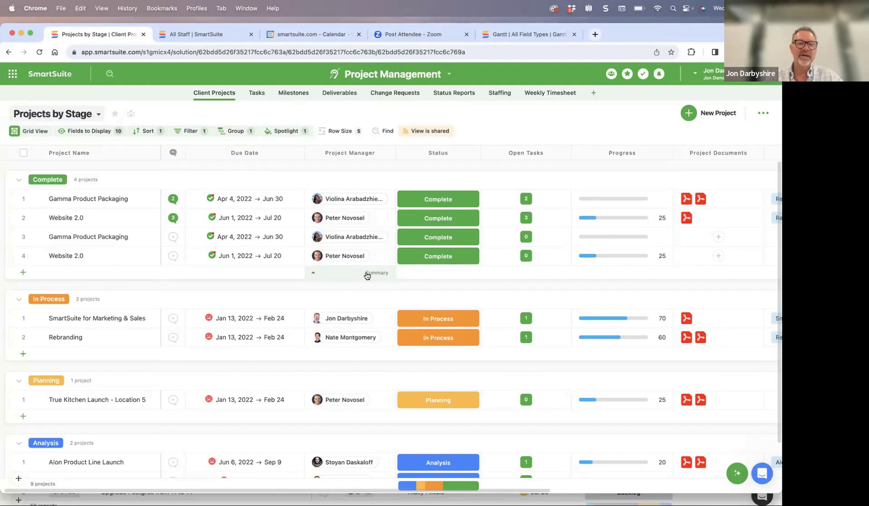
Step: Look over the Tasks by Project grid in the Tasks app and return to Client Projects
{"action": "left_click", "coordinate": [368, 244]}
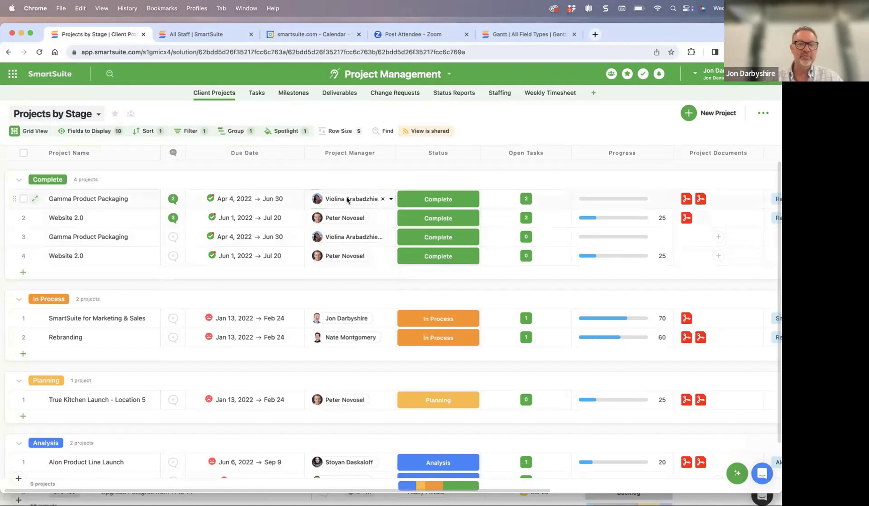
{"action": "left_click", "coordinate": [254, 95]}
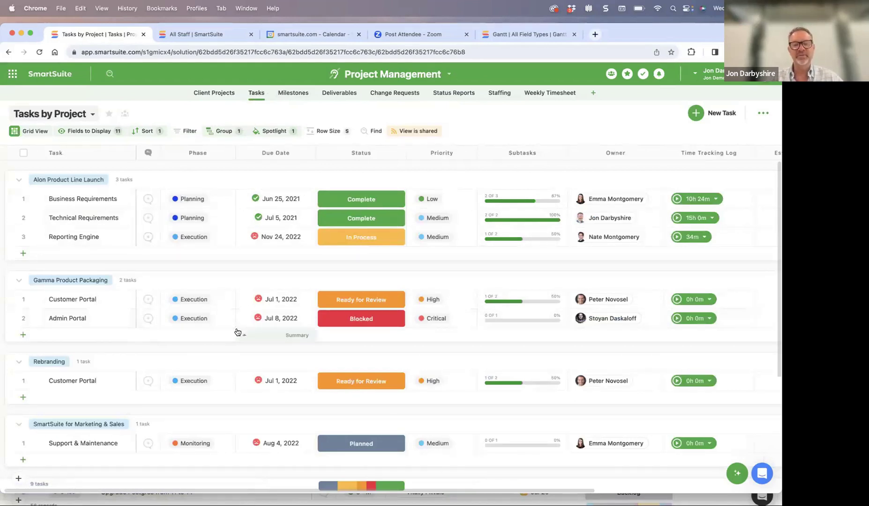
{"action": "left_click", "coordinate": [213, 95]}
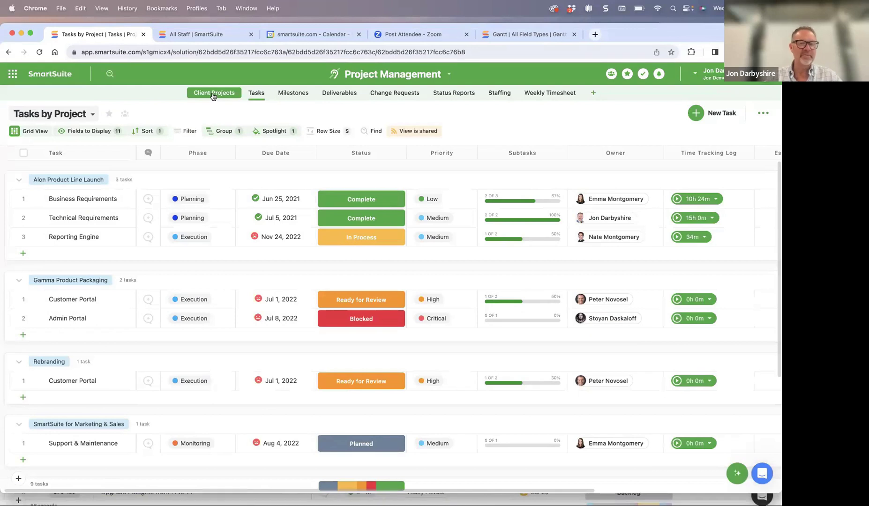
{"action": "left_click", "coordinate": [213, 94]}
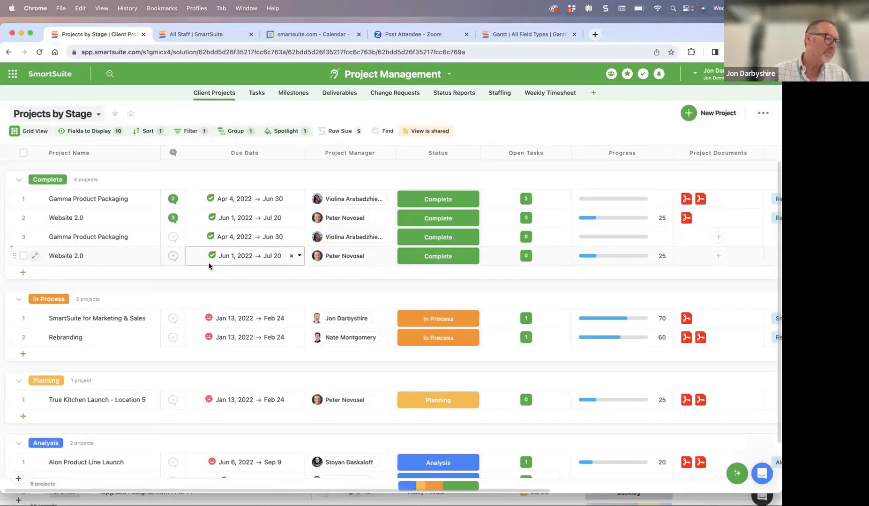
Step: Review the help widget's resource links and open the Project Management Solution API documentation at the Change Requests section
{"action": "left_click", "coordinate": [763, 475]}
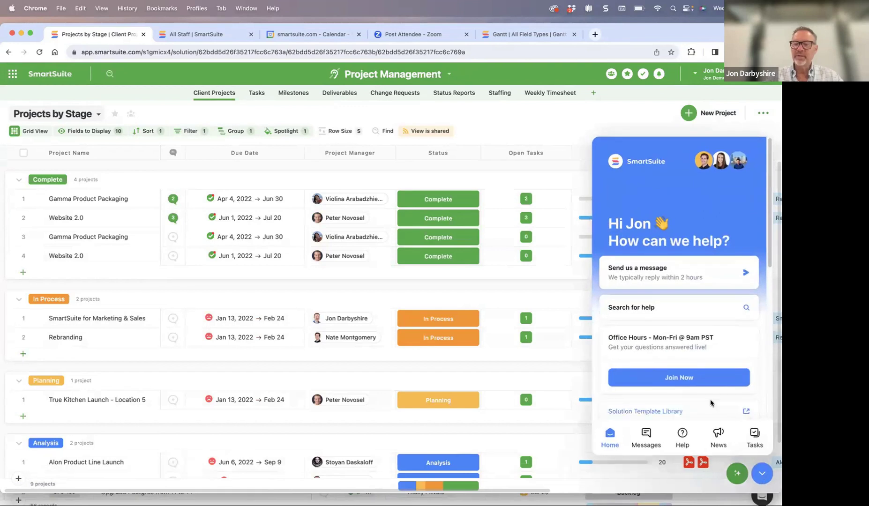
{"action": "scroll", "coordinate": [699, 375], "scroll_direction": "down", "scroll_amount": 8}
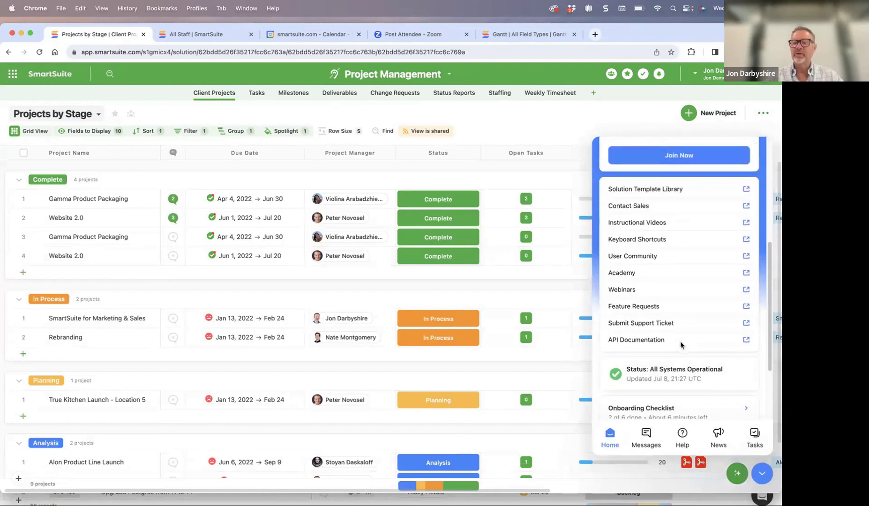
{"action": "left_click", "coordinate": [408, 79]}
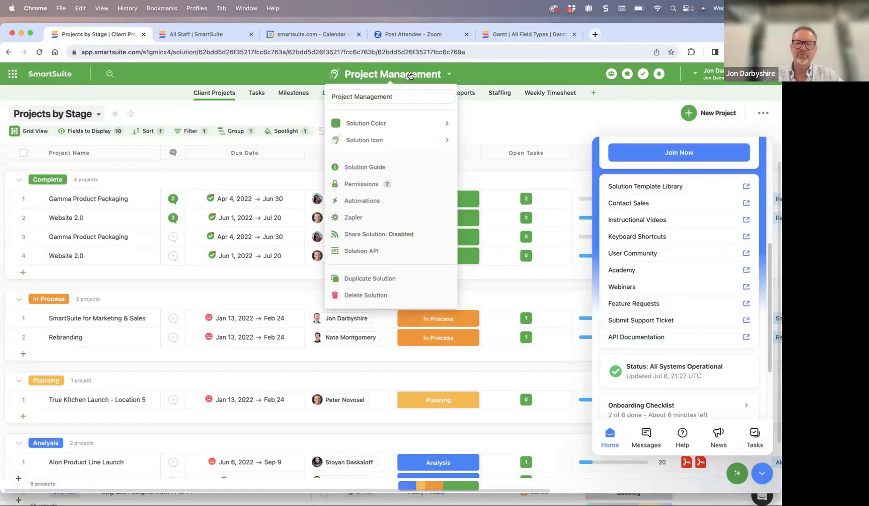
{"action": "left_click", "coordinate": [367, 250]}
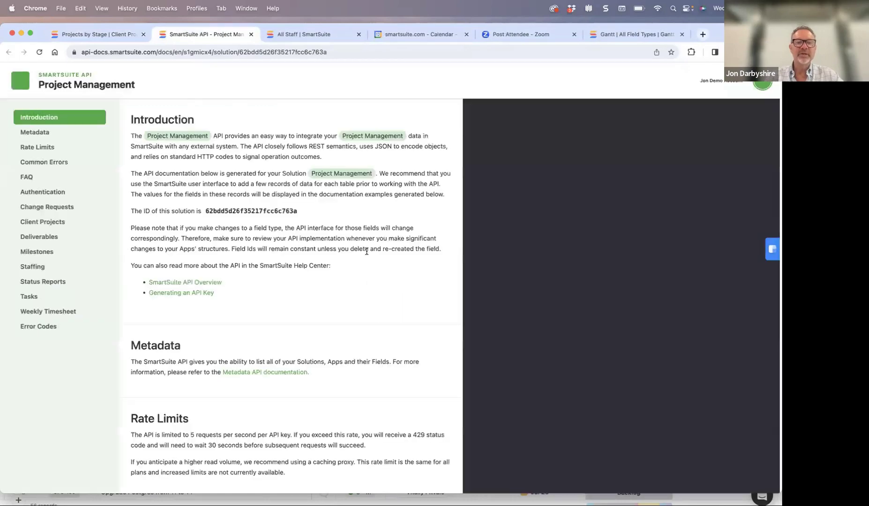
{"action": "scroll", "coordinate": [242, 256], "scroll_direction": "down", "scroll_amount": 4}
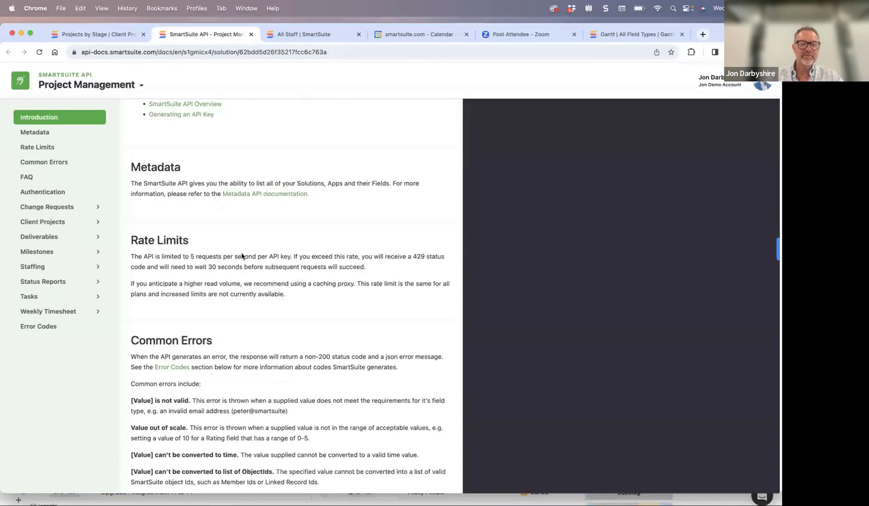
{"action": "left_click", "coordinate": [49, 206]}
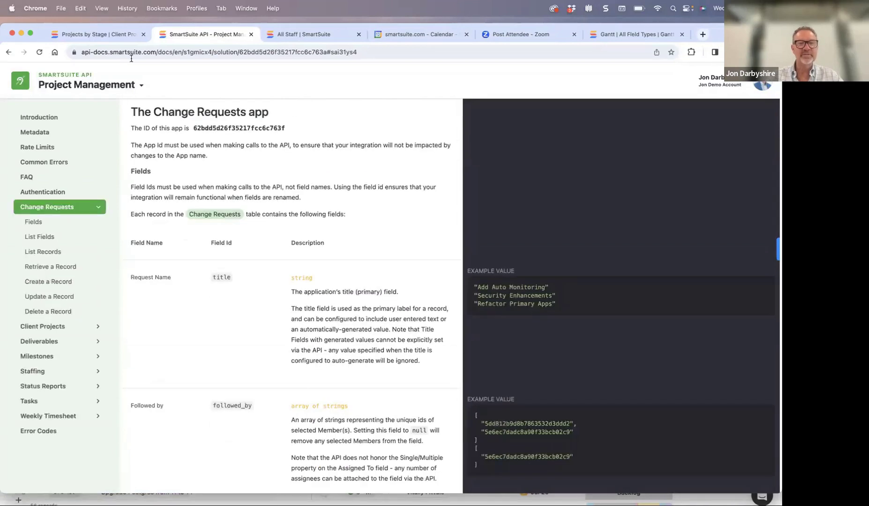
Step: Return to the Client Projects page, open the API Documentation help link, and go to the Web API docs on the developer site
{"action": "left_click", "coordinate": [116, 33]}
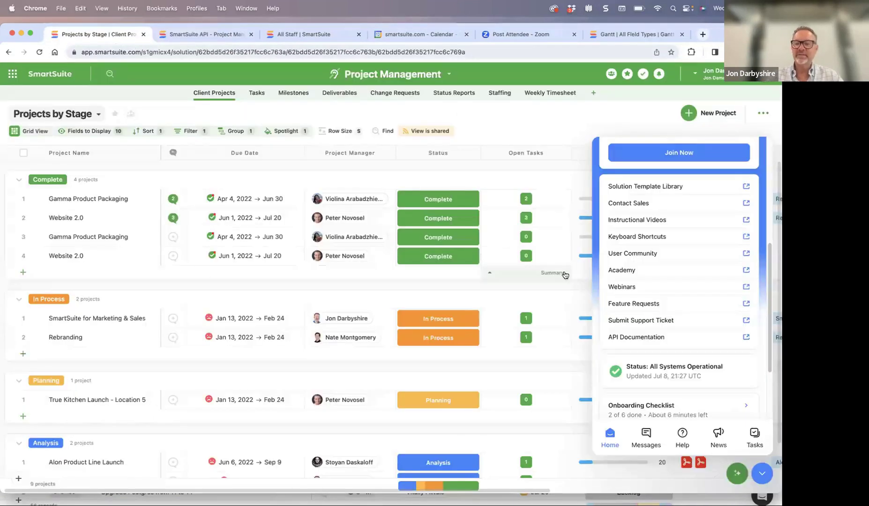
{"action": "left_click", "coordinate": [644, 337]}
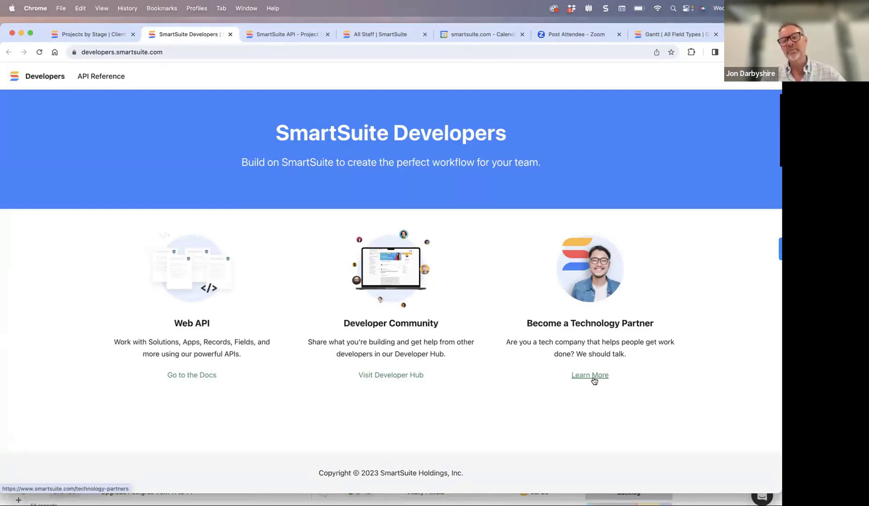
{"action": "left_click", "coordinate": [201, 377]}
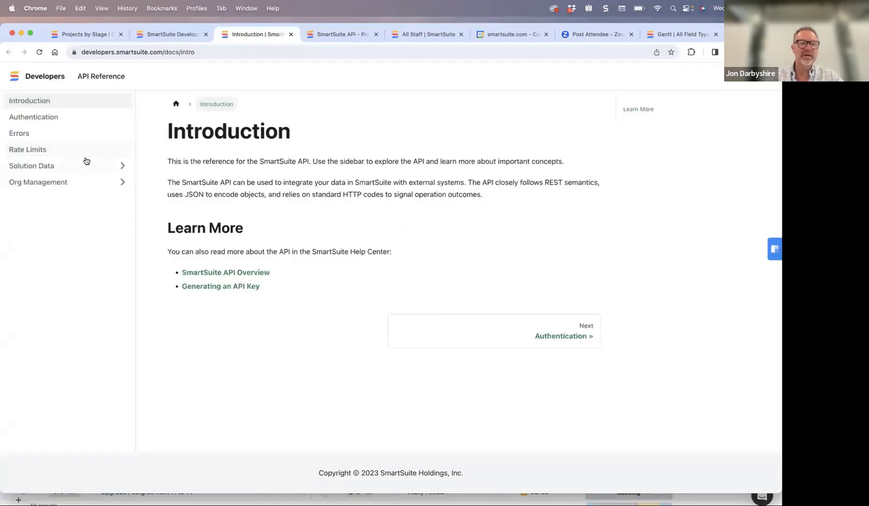
Step: Open the Field Types and Properties reference under Solution Data Fields and read through the system field formats
{"action": "left_click", "coordinate": [121, 167]}
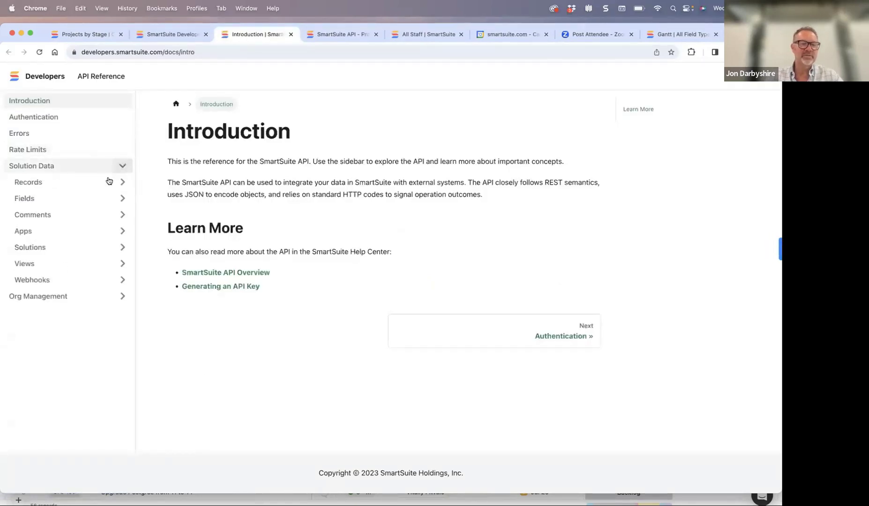
{"action": "left_click", "coordinate": [121, 199]}
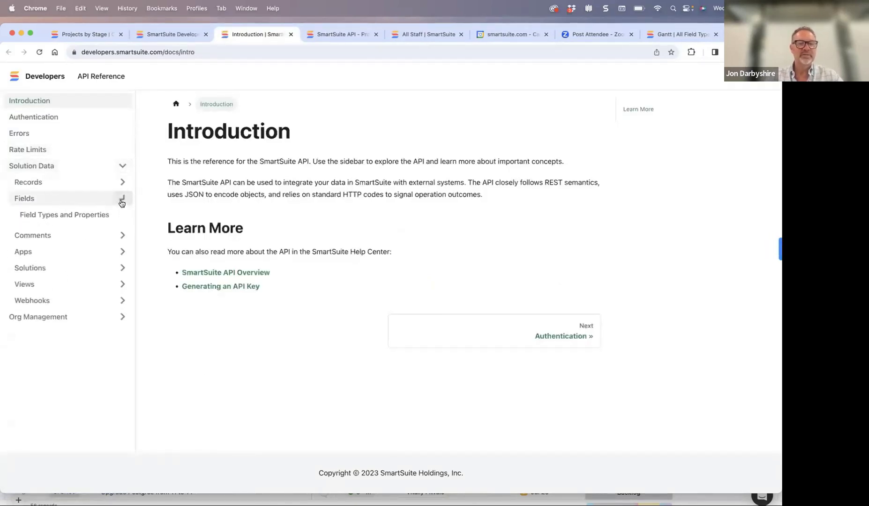
{"action": "left_click", "coordinate": [76, 218]}
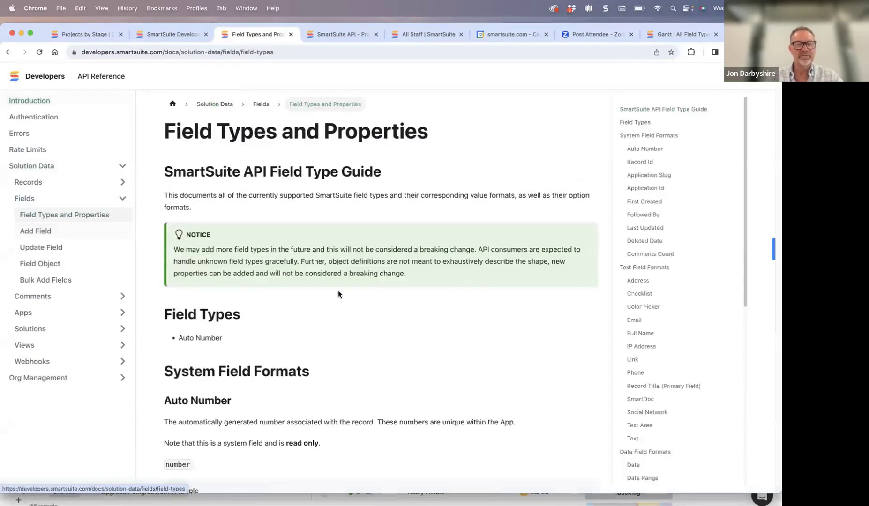
{"action": "scroll", "coordinate": [339, 294], "scroll_direction": "down", "scroll_amount": 5}
{"action": "scroll", "coordinate": [338, 295], "scroll_direction": "down", "scroll_amount": 15}
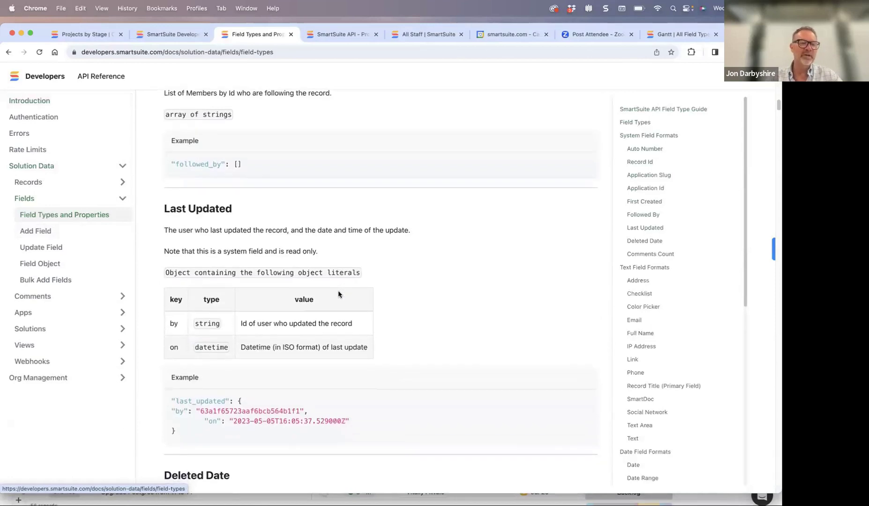
Step: Read the field reference through the Address and Checklist text formats, and return to the Projects by Stage grid with the help widget closed
{"action": "scroll", "coordinate": [338, 294], "scroll_direction": "down", "scroll_amount": 15}
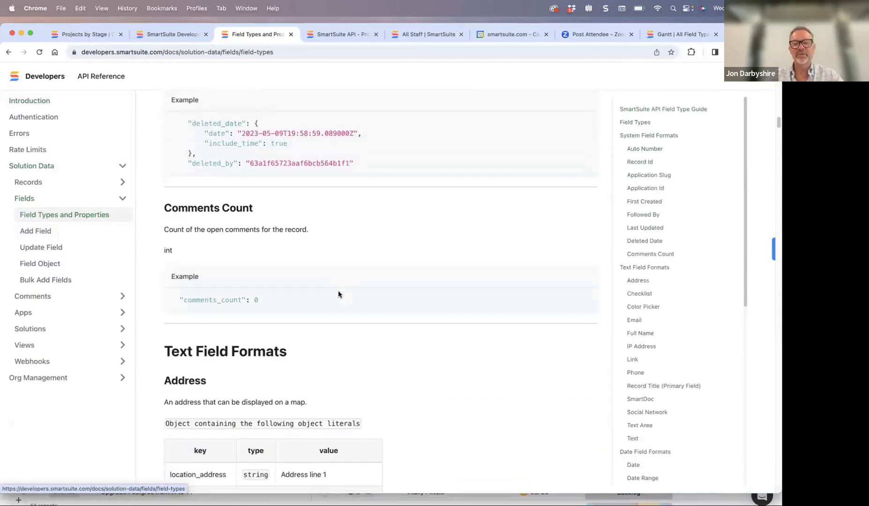
{"action": "scroll", "coordinate": [339, 294], "scroll_direction": "down", "scroll_amount": 3}
{"action": "scroll", "coordinate": [338, 295], "scroll_direction": "up", "scroll_amount": 15}
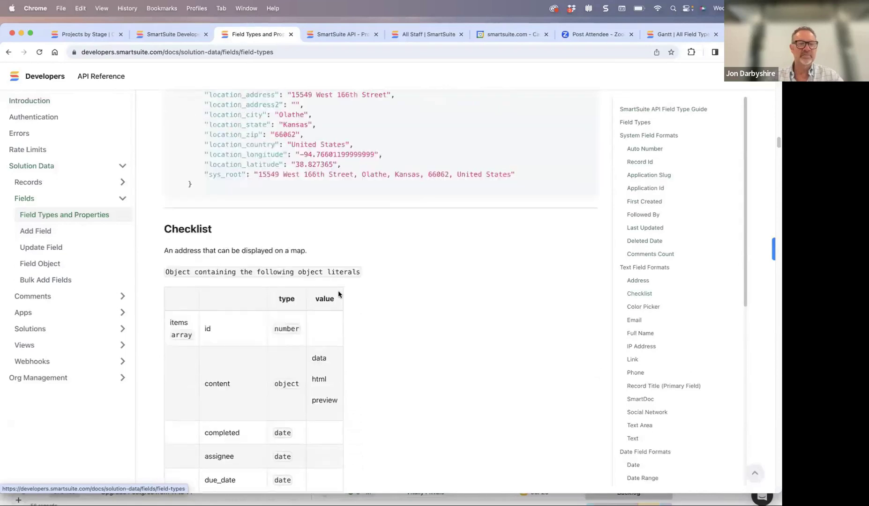
{"action": "left_click", "coordinate": [87, 34]}
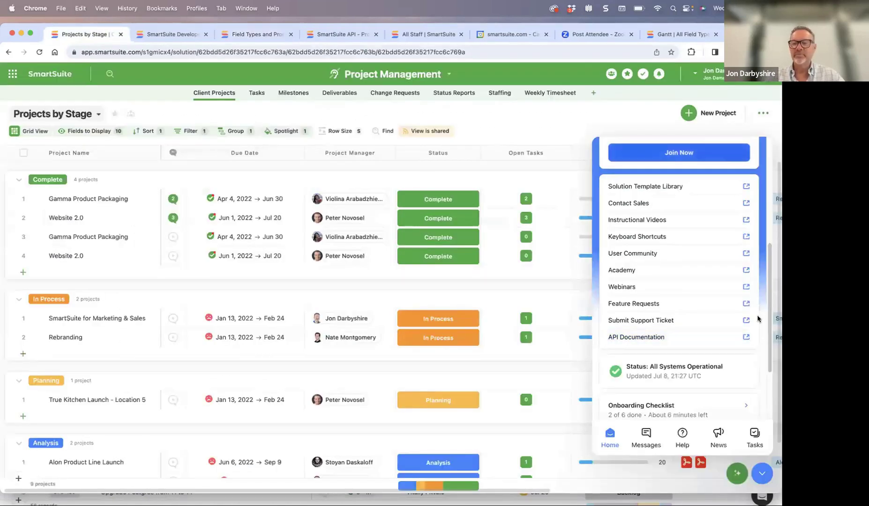
{"action": "left_click", "coordinate": [762, 480]}
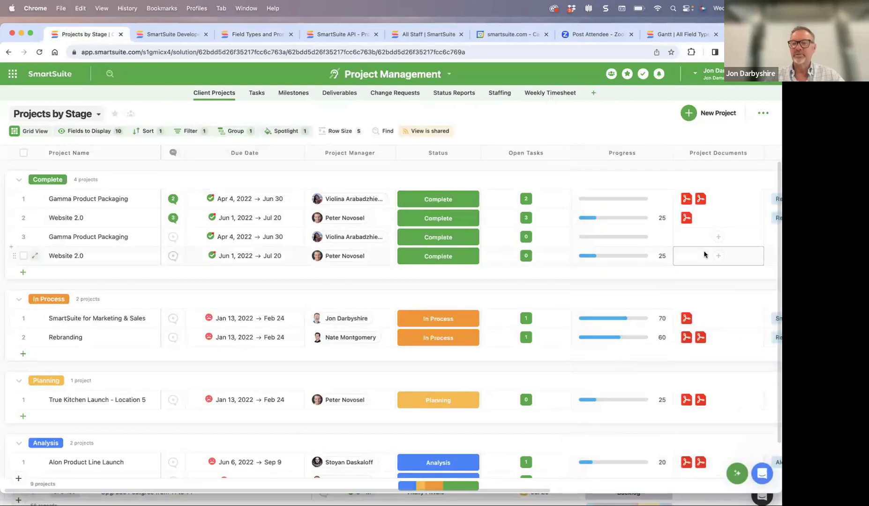
Step: Start a new Formula field in the Projects by Stage grid that adds Budget Amount and Open Tasks
{"action": "scroll", "coordinate": [679, 252], "scroll_direction": "right", "scroll_amount": 7}
{"action": "left_click", "coordinate": [721, 154]}
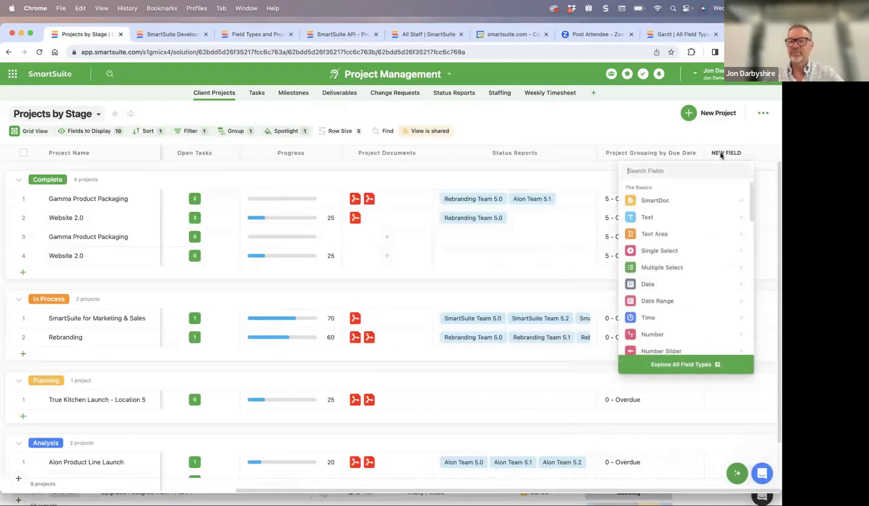
{"action": "type", "text": "for"}
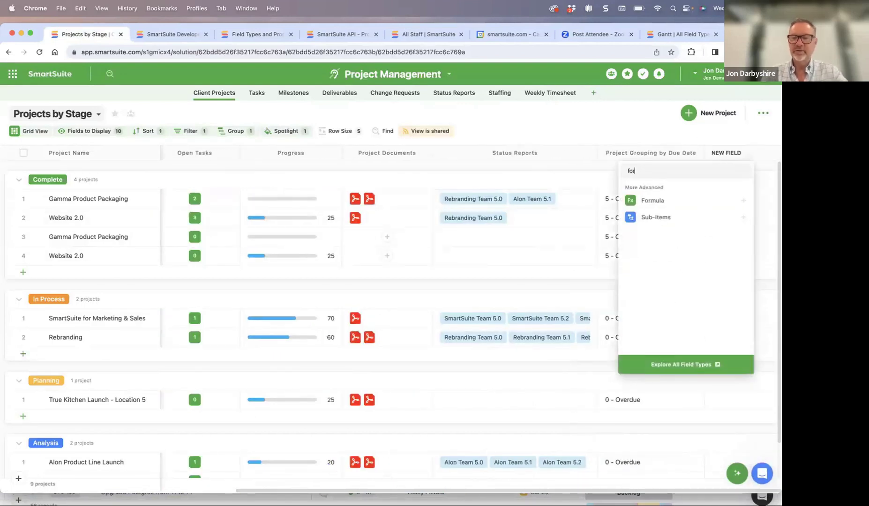
{"action": "left_click", "coordinate": [650, 199]}
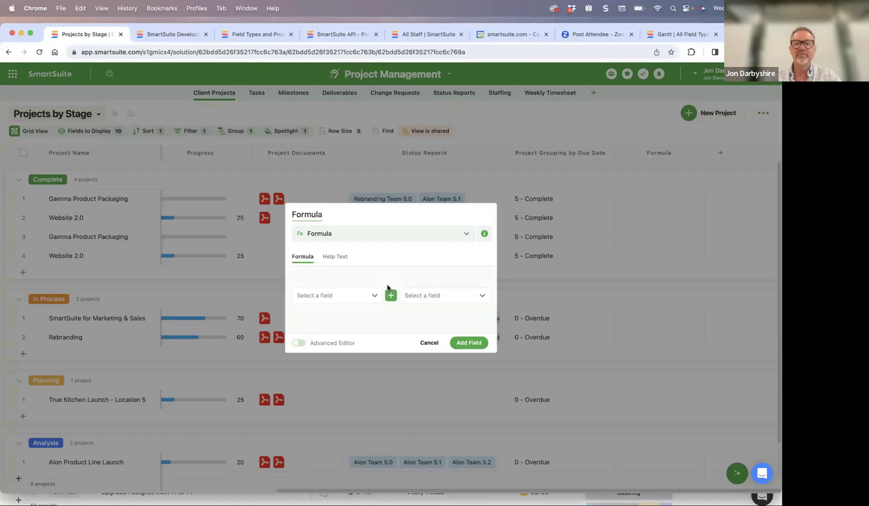
{"action": "left_click", "coordinate": [335, 299]}
{"action": "left_click", "coordinate": [333, 317]}
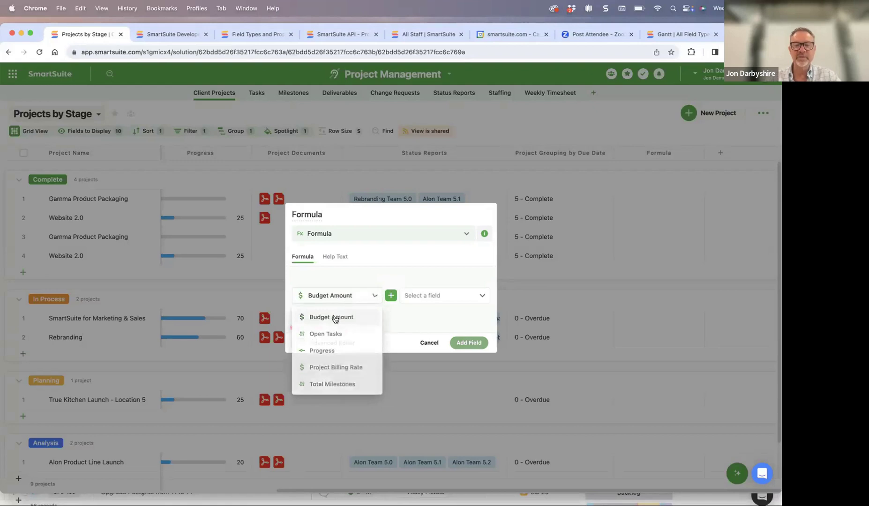
{"action": "left_click", "coordinate": [434, 297]}
{"action": "left_click", "coordinate": [430, 333]}
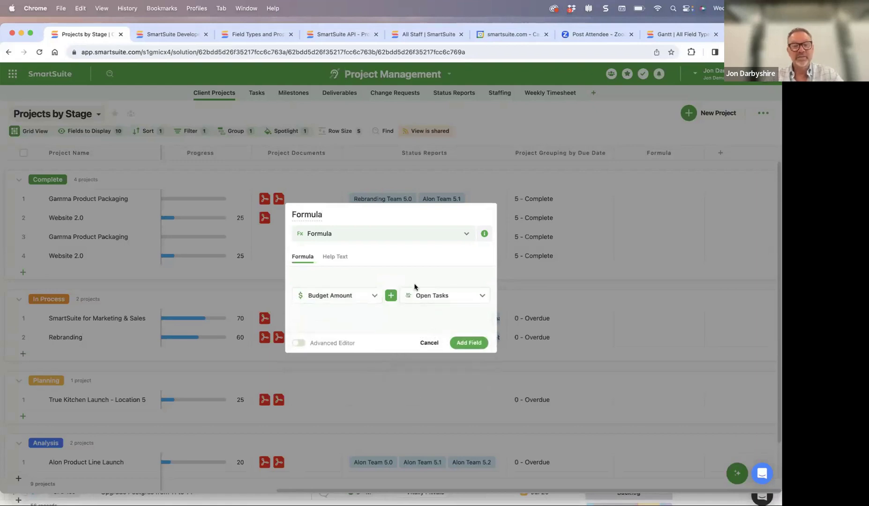
Step: Switch the formula to the Advanced Editor and look through its available fields, operators and functions
{"action": "left_click", "coordinate": [299, 343]}
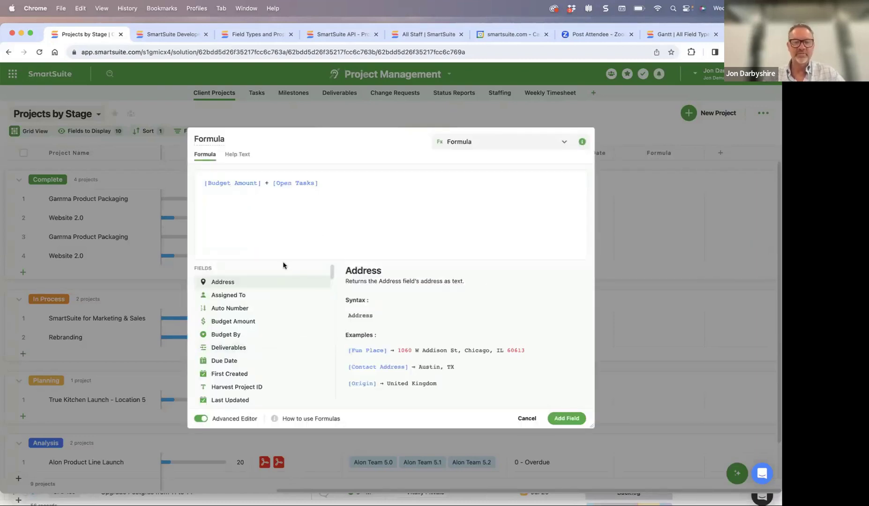
{"action": "mouse_move", "coordinate": [258, 283]}
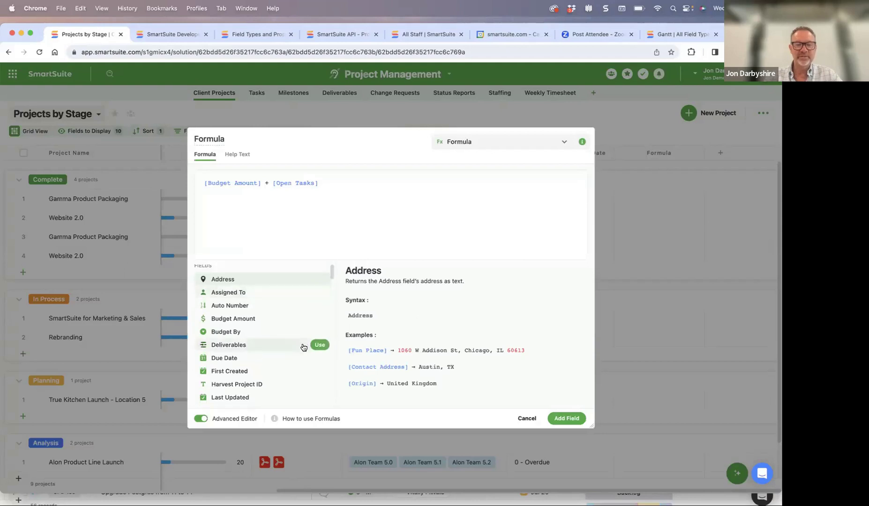
{"action": "scroll", "coordinate": [301, 346], "scroll_direction": "down", "scroll_amount": 10}
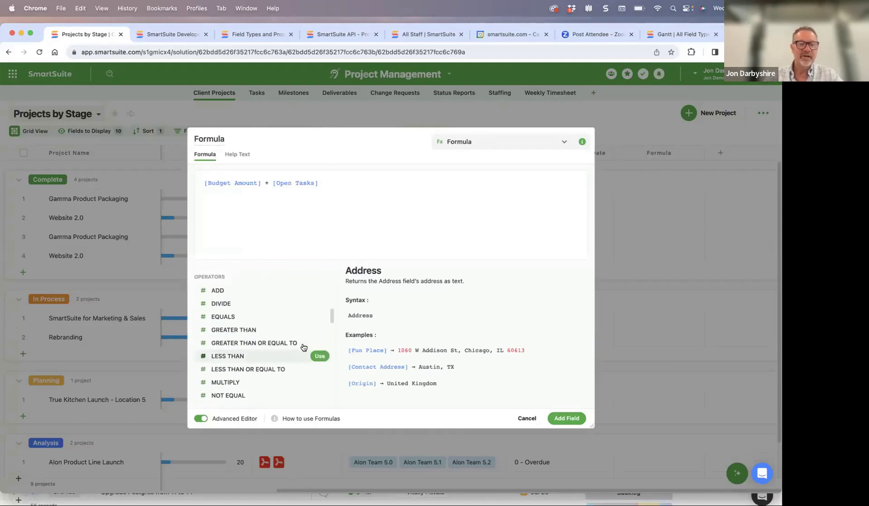
{"action": "scroll", "coordinate": [303, 347], "scroll_direction": "down", "scroll_amount": 2}
{"action": "scroll", "coordinate": [304, 346], "scroll_direction": "down", "scroll_amount": 9}
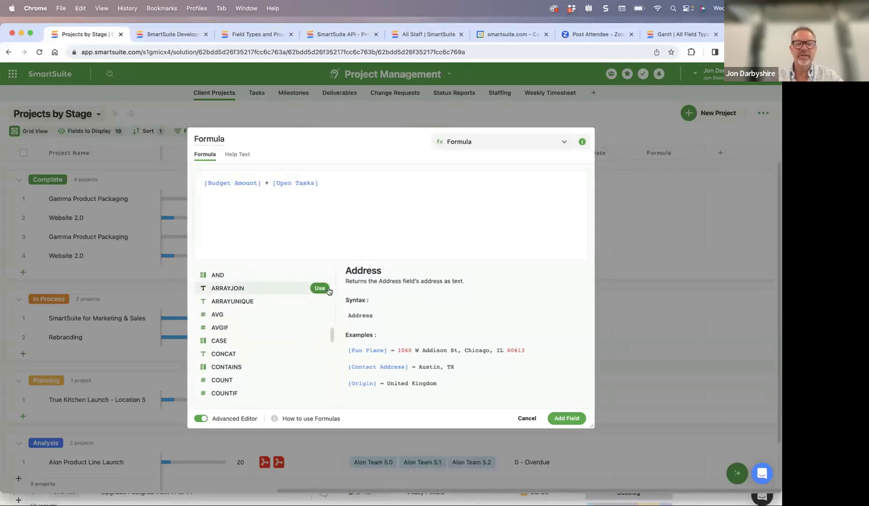
Step: Examine the ARRAYJOIN and ARRAYUNIQUE syntax, browse the remaining functions, and cancel the new formula field
{"action": "left_click", "coordinate": [248, 291]}
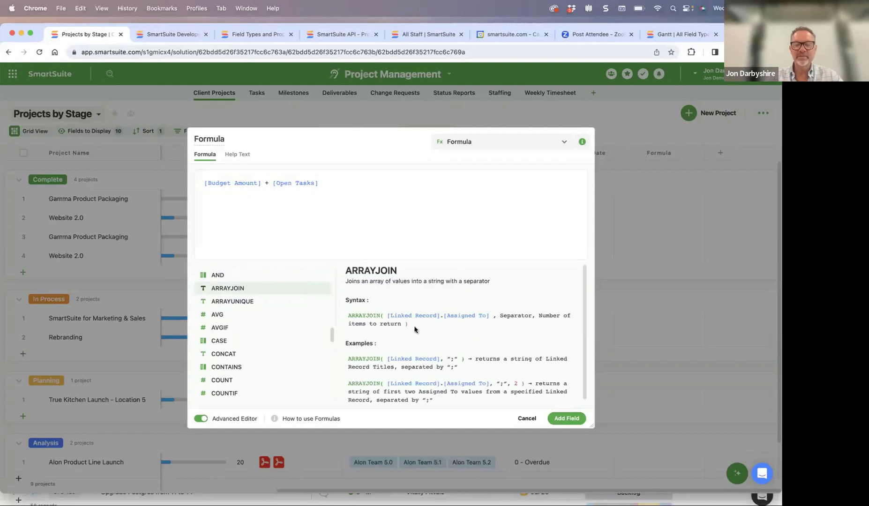
{"action": "left_click", "coordinate": [244, 303]}
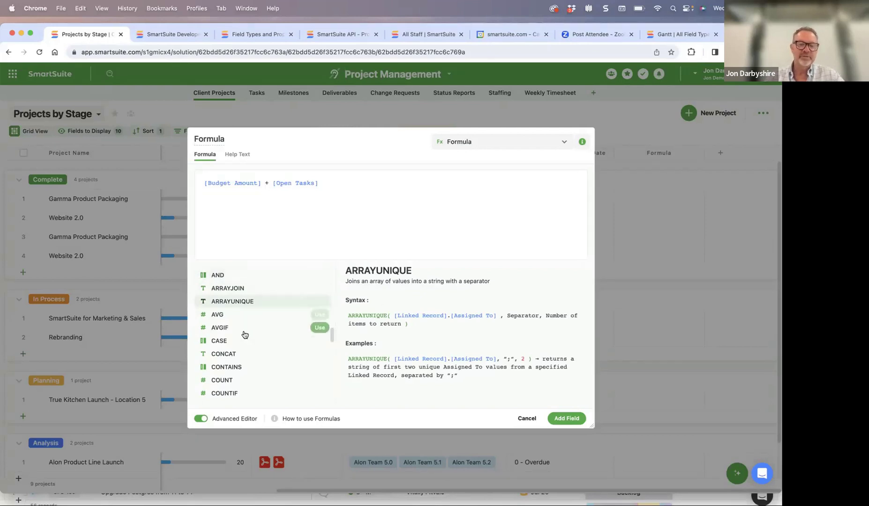
{"action": "scroll", "coordinate": [263, 351], "scroll_direction": "down", "scroll_amount": 1}
{"action": "scroll", "coordinate": [263, 351], "scroll_direction": "down", "scroll_amount": 10}
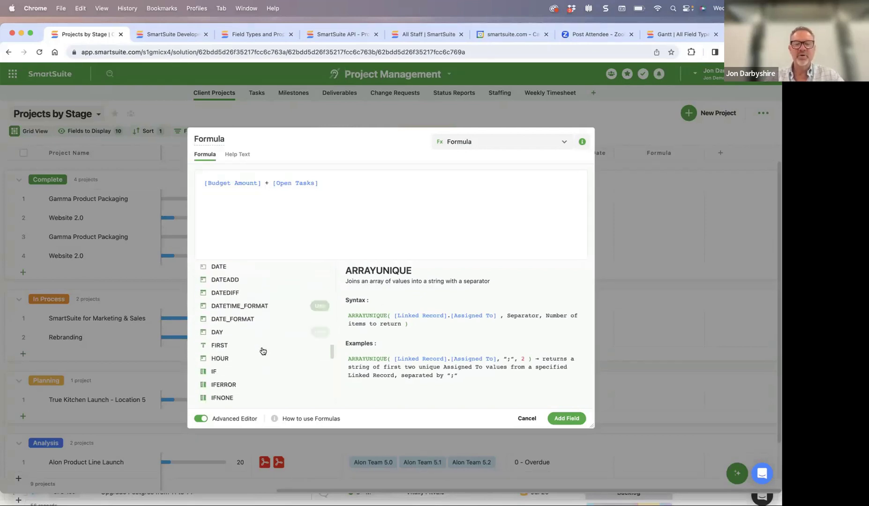
{"action": "scroll", "coordinate": [263, 351], "scroll_direction": "up", "scroll_amount": 7}
{"action": "scroll", "coordinate": [263, 352], "scroll_direction": "down", "scroll_amount": 20}
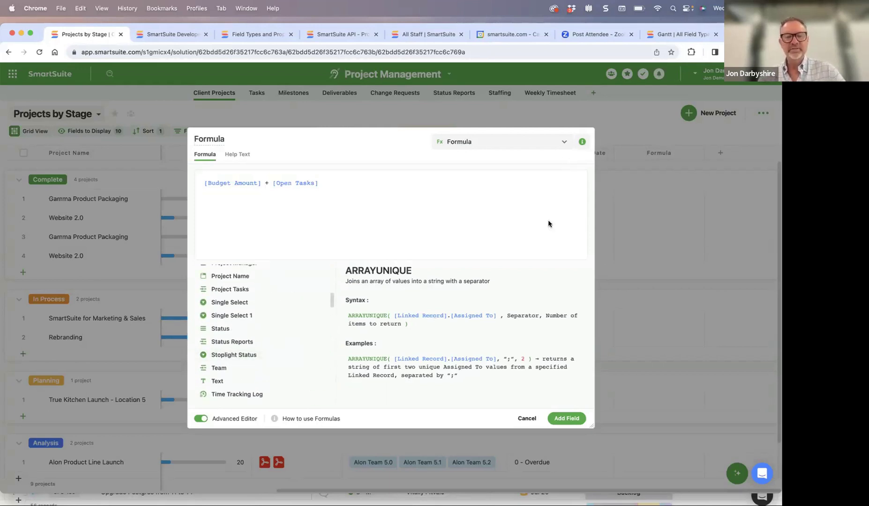
{"action": "left_click", "coordinate": [526, 421]}
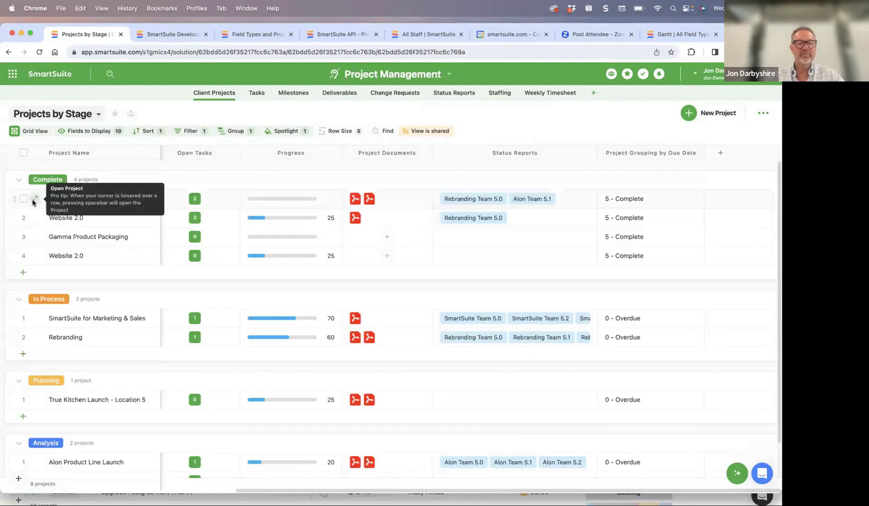
Step: Open the first Gamma Product Packaging project in the Complete group and change its Project Goals field type to SmartDoc
{"action": "left_click", "coordinate": [34, 199]}
{"action": "scroll", "coordinate": [286, 315], "scroll_direction": "down", "scroll_amount": 3}
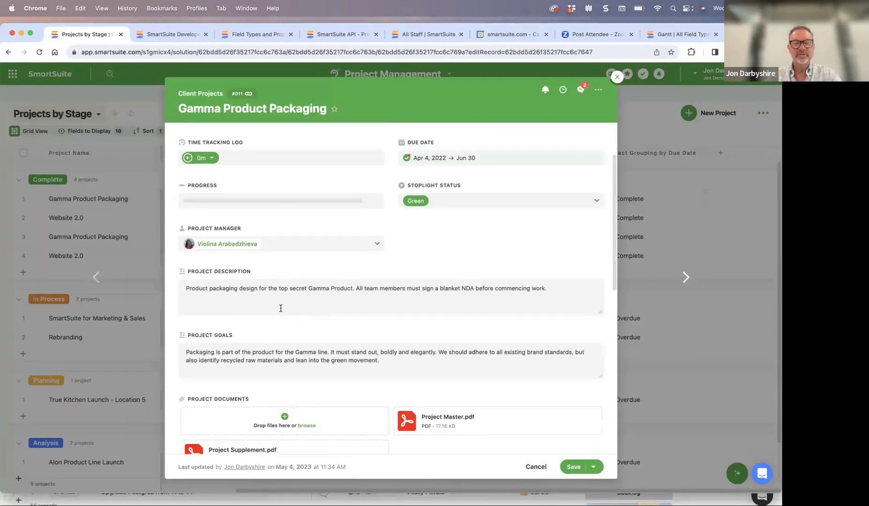
{"action": "left_click", "coordinate": [242, 352]}
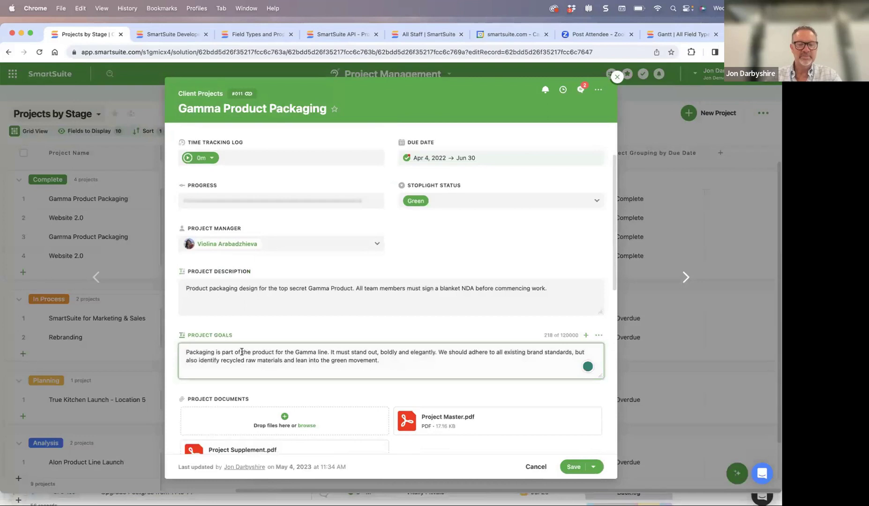
{"action": "left_click", "coordinate": [599, 336]}
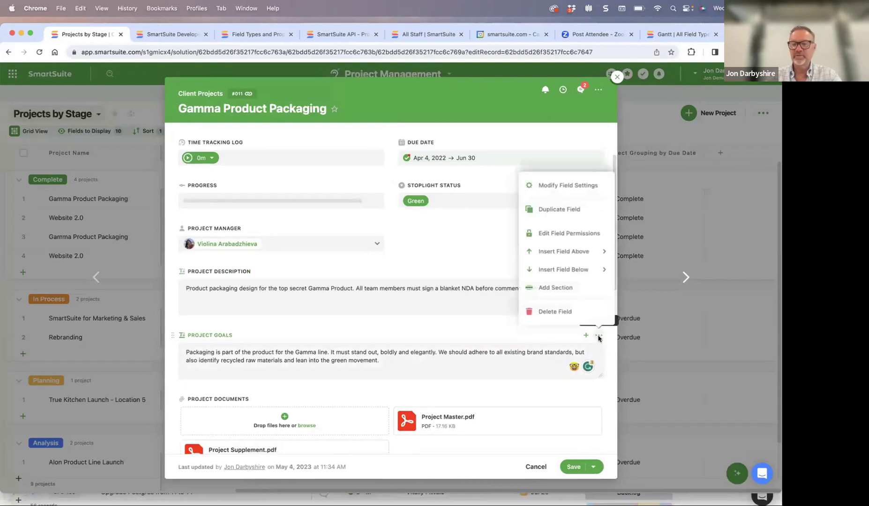
{"action": "left_click", "coordinate": [551, 185]}
{"action": "left_click", "coordinate": [358, 252]}
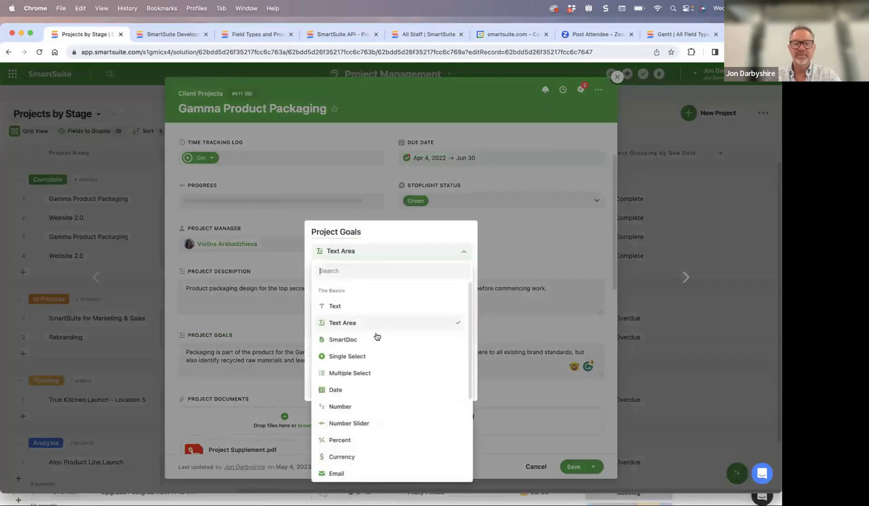
{"action": "left_click", "coordinate": [350, 340]}
{"action": "left_click", "coordinate": [445, 385]}
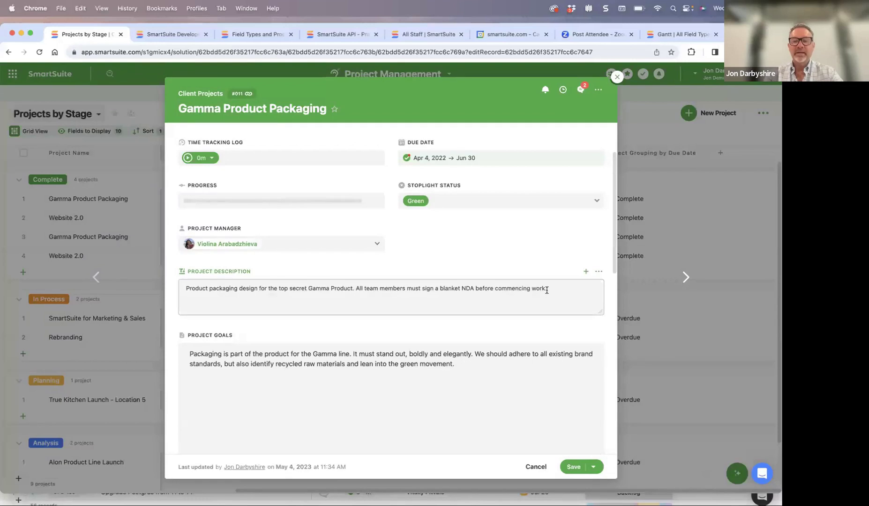
Step: Select the Project Description text in the Gamma Product Packaging record and exit the record without saving
{"action": "left_click_drag", "start_coordinate": [550, 292], "coordinate": [181, 291]}
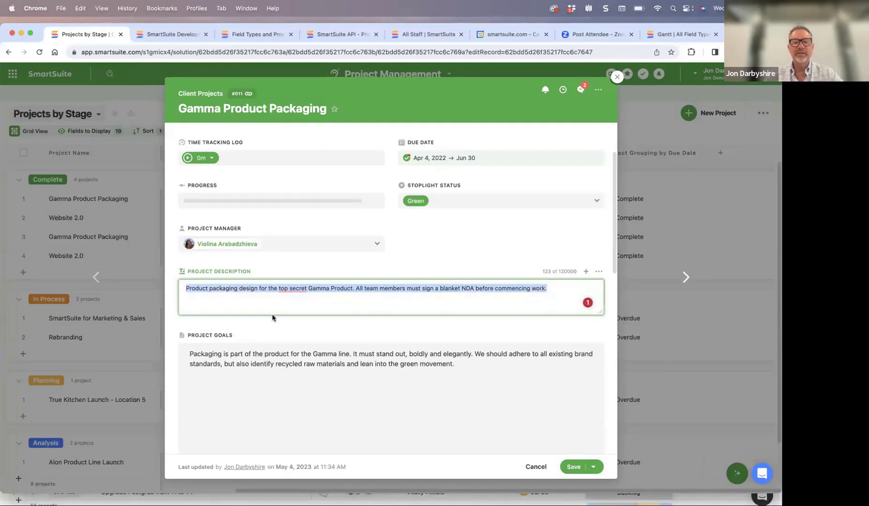
{"action": "key", "text": "Right"}
{"action": "key", "text": "Escape"}
{"action": "key", "text": "Escape"}
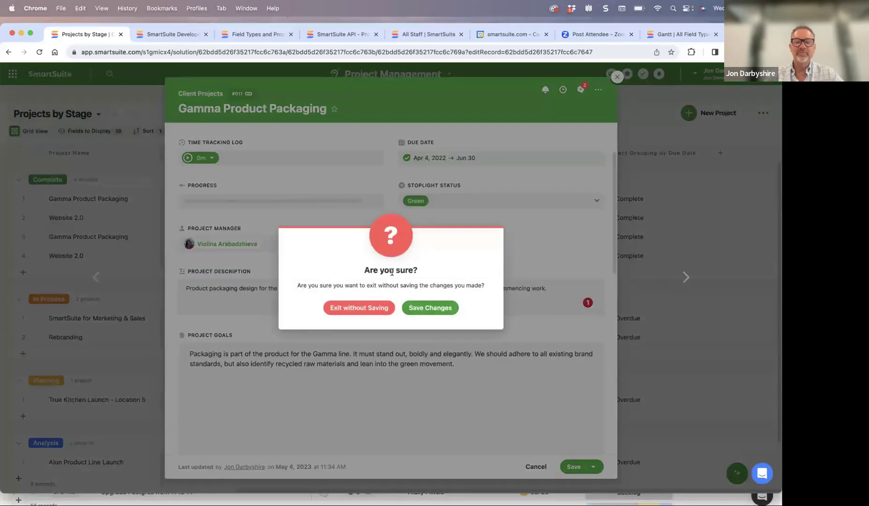
{"action": "left_click", "coordinate": [379, 310]}
Step: Open the Business Requirements task in the Tasks app and go to its Description & Notes field
{"action": "left_click", "coordinate": [256, 96]}
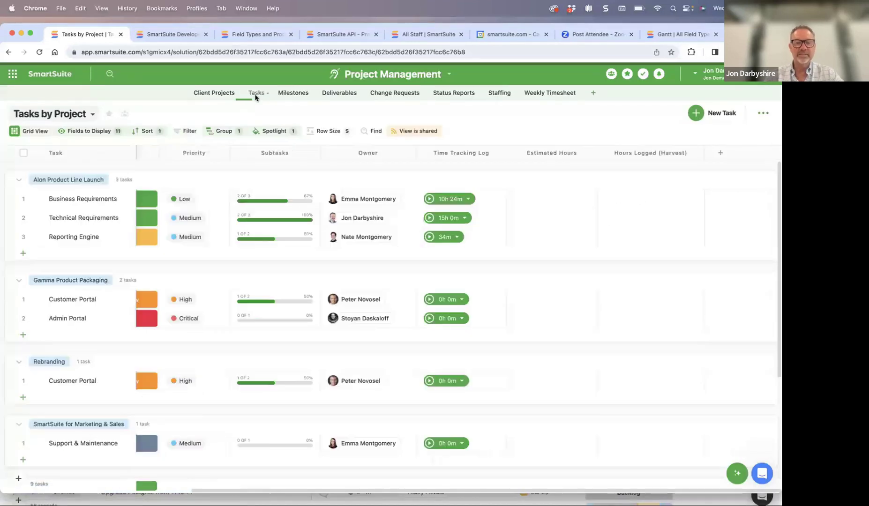
{"action": "left_click", "coordinate": [36, 201]}
{"action": "scroll", "coordinate": [302, 314], "scroll_direction": "down", "scroll_amount": 3}
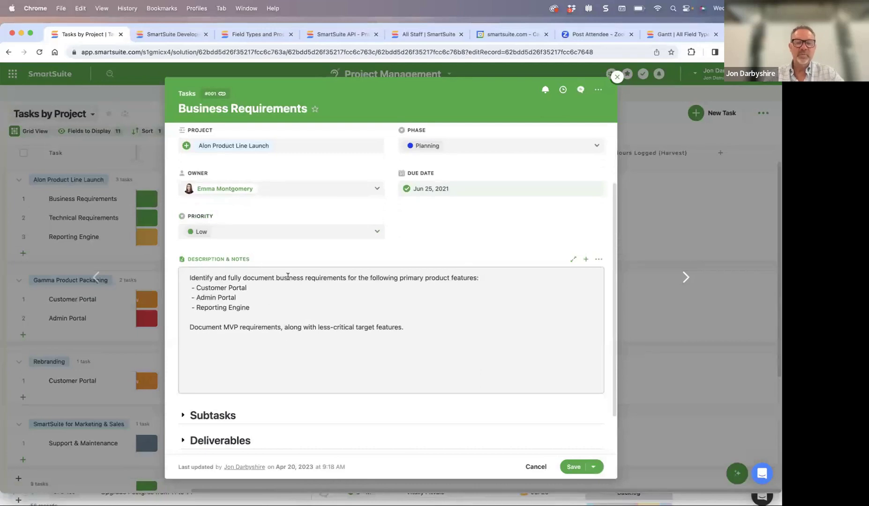
Step: Make the opening words "Identify and fully document busi" bold and italic in Description & Notes, and look over the available text styles
{"action": "left_click", "coordinate": [290, 280]}
{"action": "left_click_drag", "start_coordinate": [290, 280], "coordinate": [186, 281]}
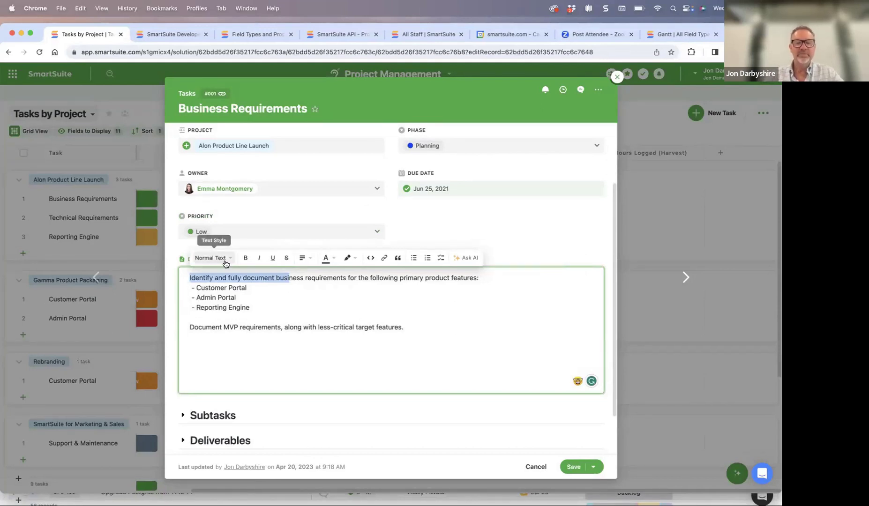
{"action": "left_click", "coordinate": [258, 258]}
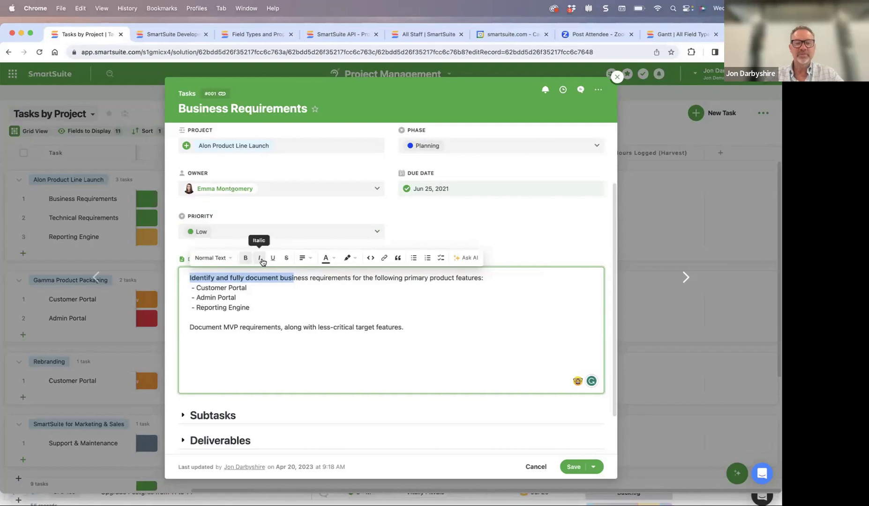
{"action": "left_click", "coordinate": [224, 258]}
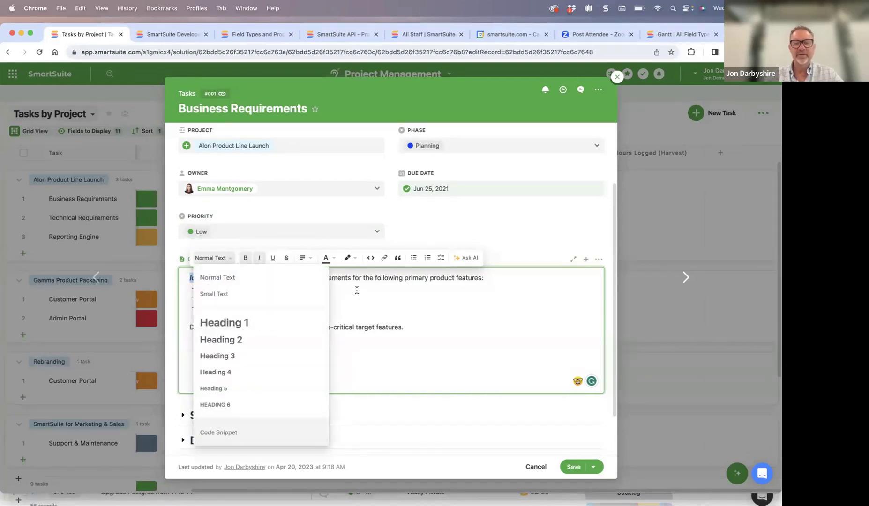
{"action": "left_click", "coordinate": [213, 351]}
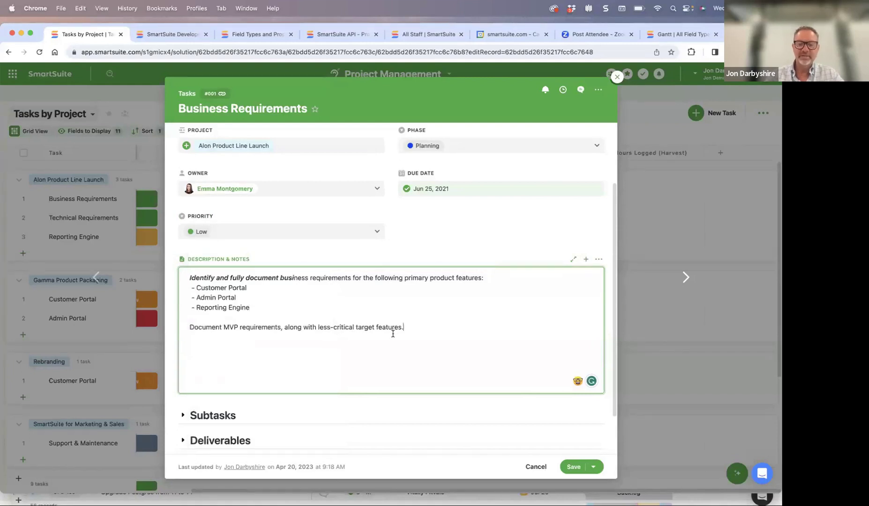
Step: Bring up the slash command list on a new line below the notes, look through its insert options, and dismiss it
{"action": "key", "text": "Return"}
{"action": "type", "text": "/"}
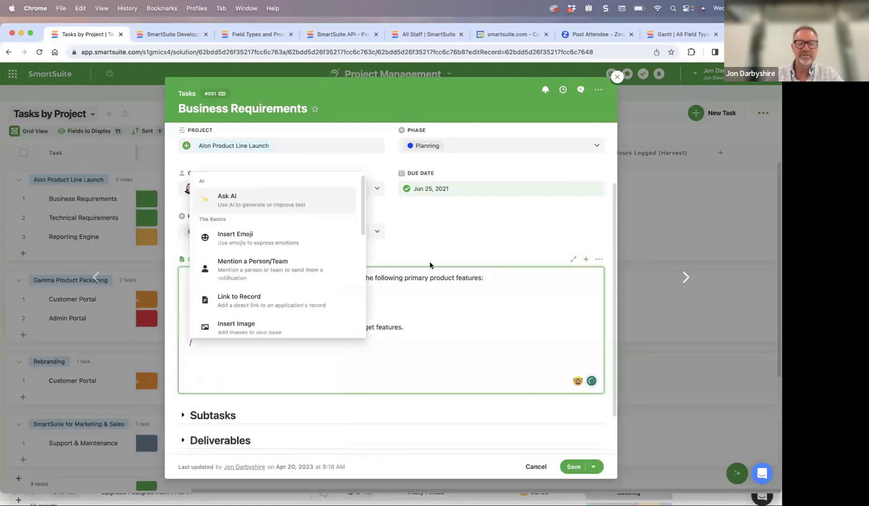
{"action": "scroll", "coordinate": [295, 272], "scroll_direction": "down", "scroll_amount": 1}
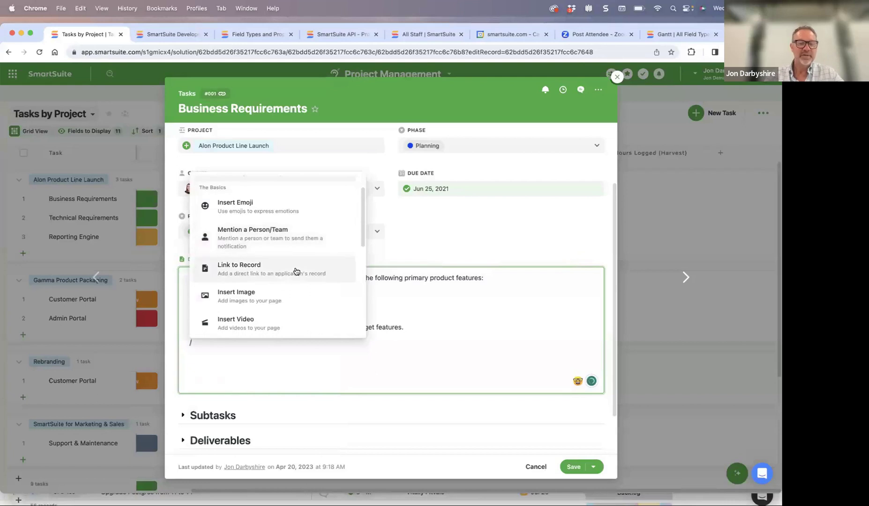
{"action": "scroll", "coordinate": [255, 274], "scroll_direction": "down", "scroll_amount": 7}
{"action": "scroll", "coordinate": [256, 275], "scroll_direction": "down", "scroll_amount": 1}
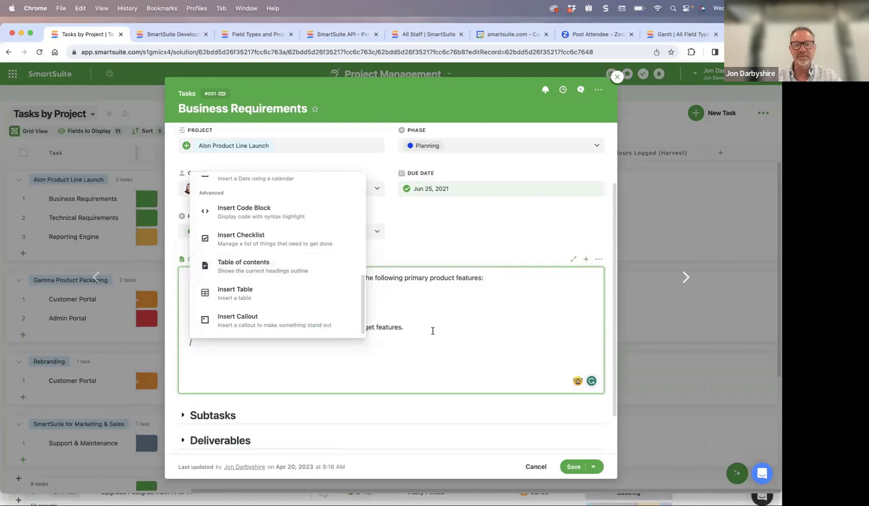
{"action": "left_click", "coordinate": [411, 326]}
{"action": "left_click", "coordinate": [202, 344]}
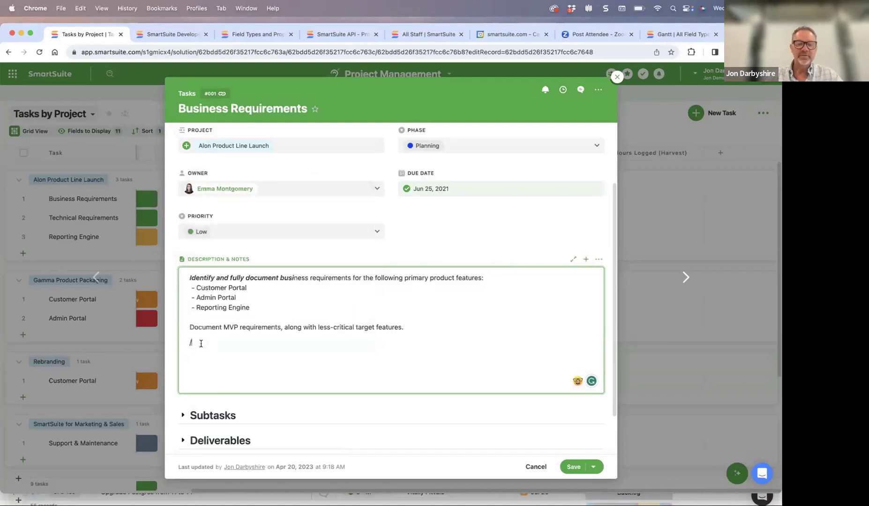
Step: Bring up the Ask AI options on the line below the notes, look over them, and dismiss them
{"action": "key", "text": "BackSpace"}
{"action": "type", "text": "/"}
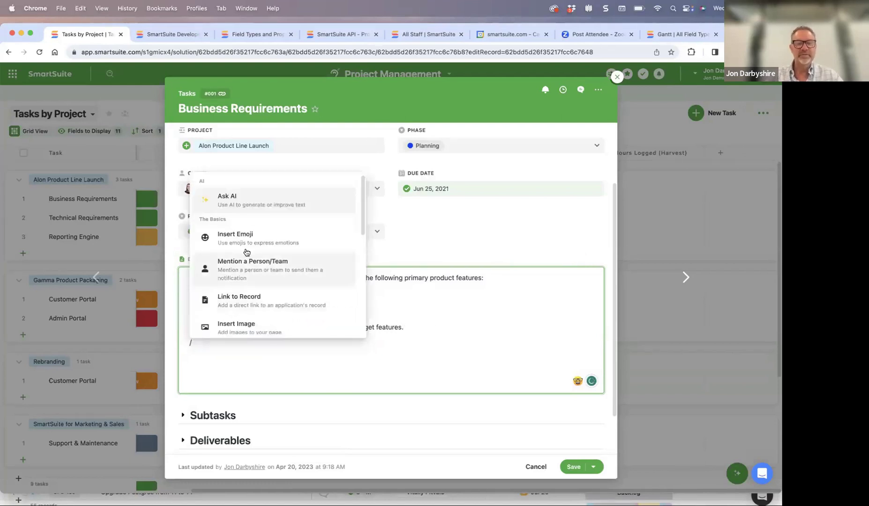
{"action": "left_click", "coordinate": [237, 201]}
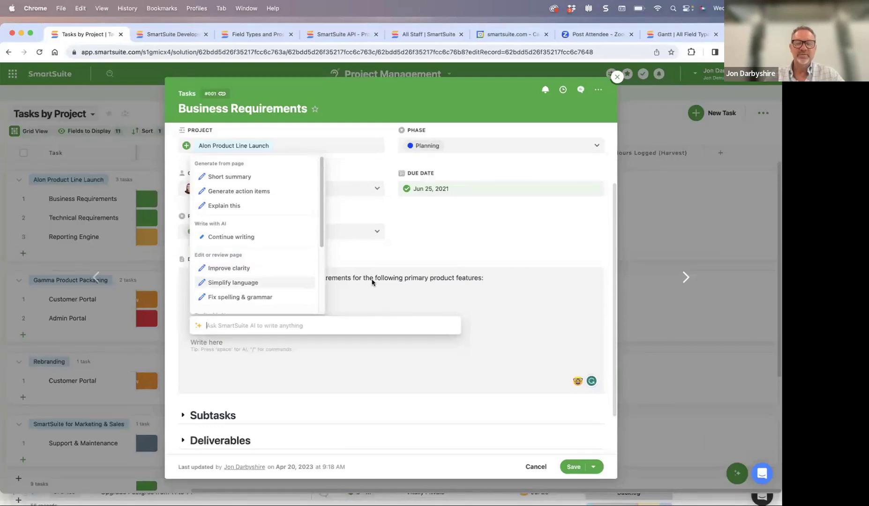
{"action": "left_click", "coordinate": [289, 364]}
Step: Select the notes from the opening sentence through "Reporting Engine", look over the Ask AI options for that selection, and dismiss them
{"action": "left_click_drag", "start_coordinate": [251, 309], "coordinate": [182, 284]}
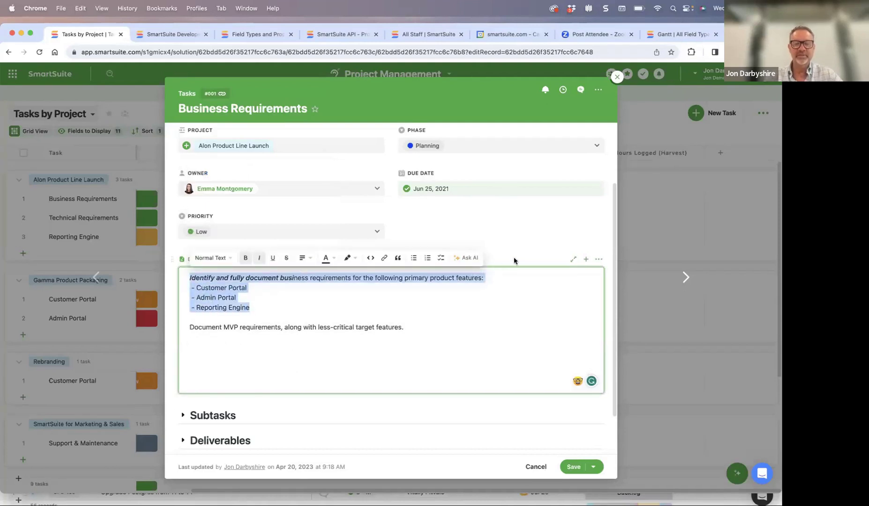
{"action": "left_click", "coordinate": [470, 259]}
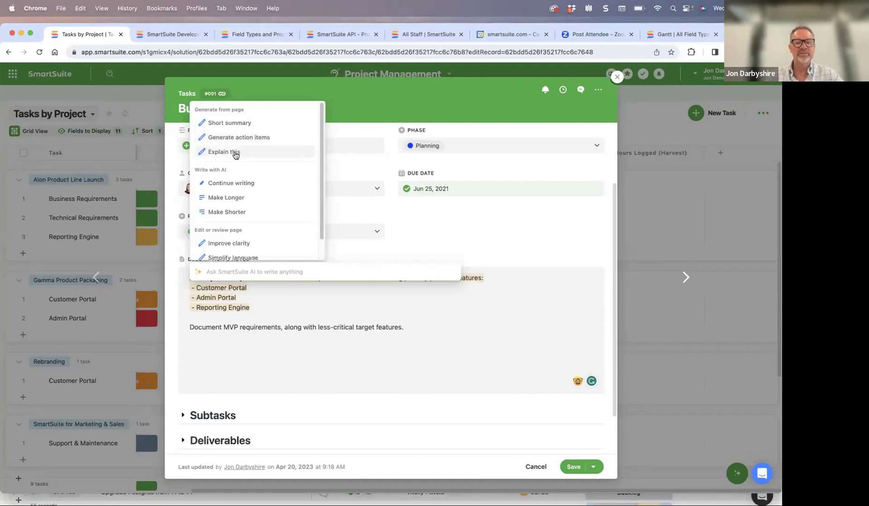
{"action": "left_click", "coordinate": [249, 309]}
Step: Have Ask AI generate text for the word "Portal" in the Admin Portal line, and dismiss the response
{"action": "left_click_drag", "start_coordinate": [236, 298], "coordinate": [216, 298]}
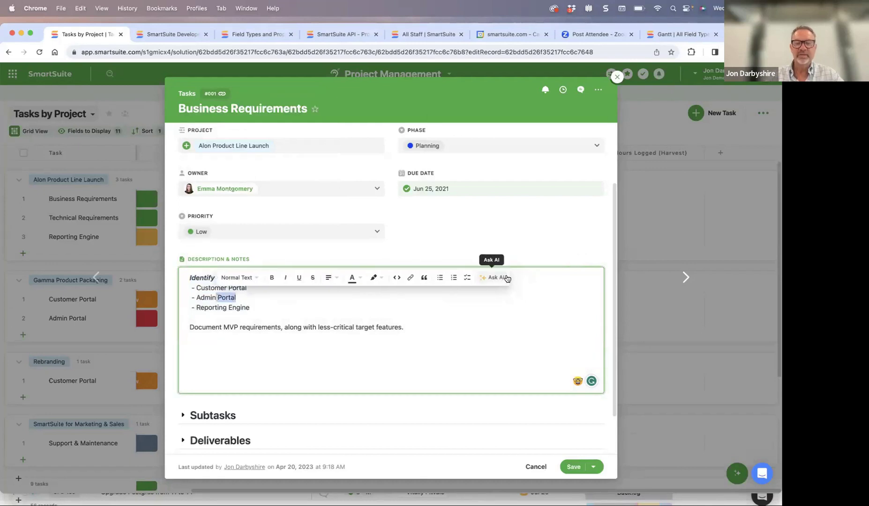
{"action": "left_click", "coordinate": [492, 277]}
{"action": "left_click", "coordinate": [238, 373]}
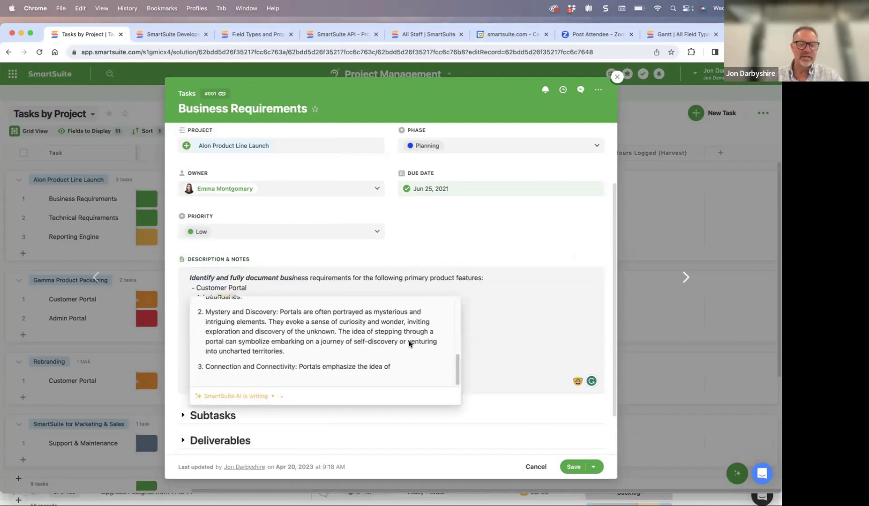
{"action": "left_click", "coordinate": [488, 317]}
Step: On a new line below the notes, have Ask AI write a document from the prompt "Create cyber security policy"
{"action": "left_click", "coordinate": [194, 343]}
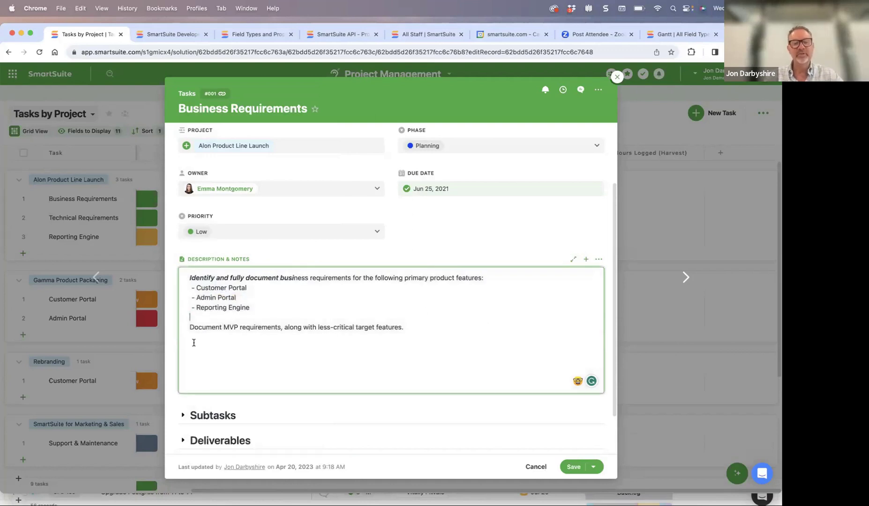
{"action": "type", "text": "/"}
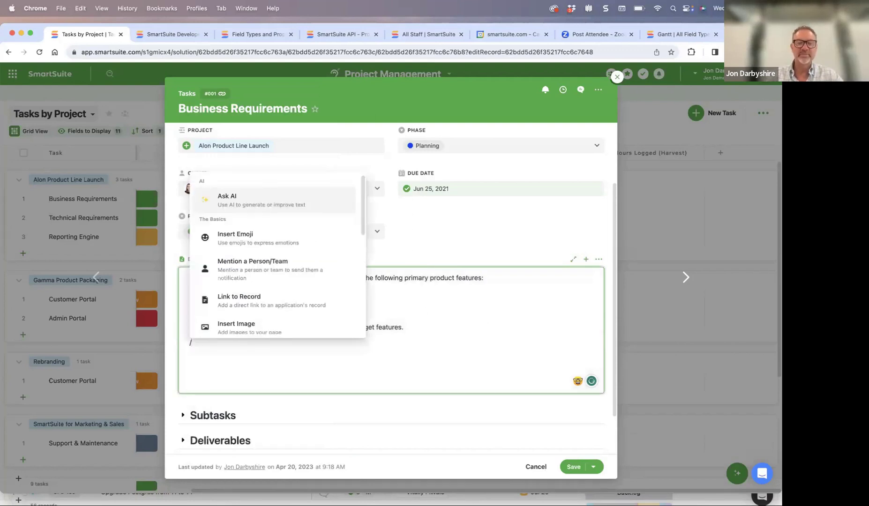
{"action": "left_click", "coordinate": [237, 205]}
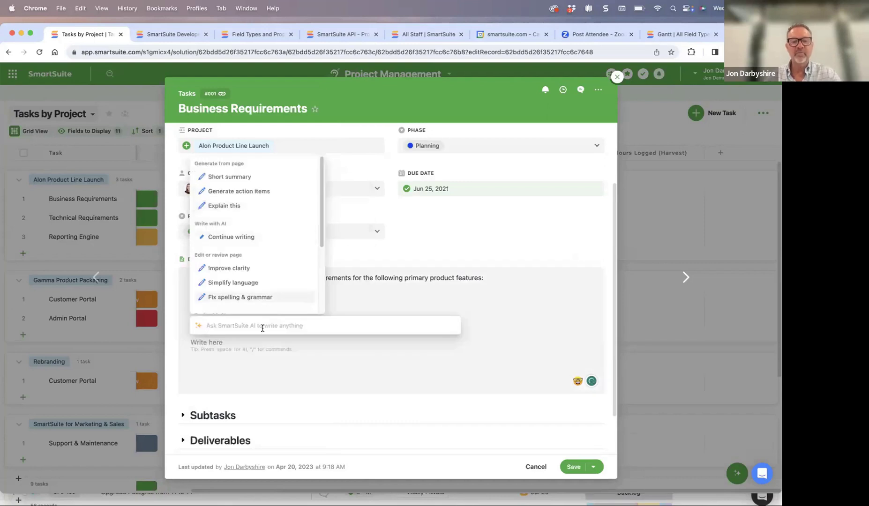
{"action": "type", "text": "C"}
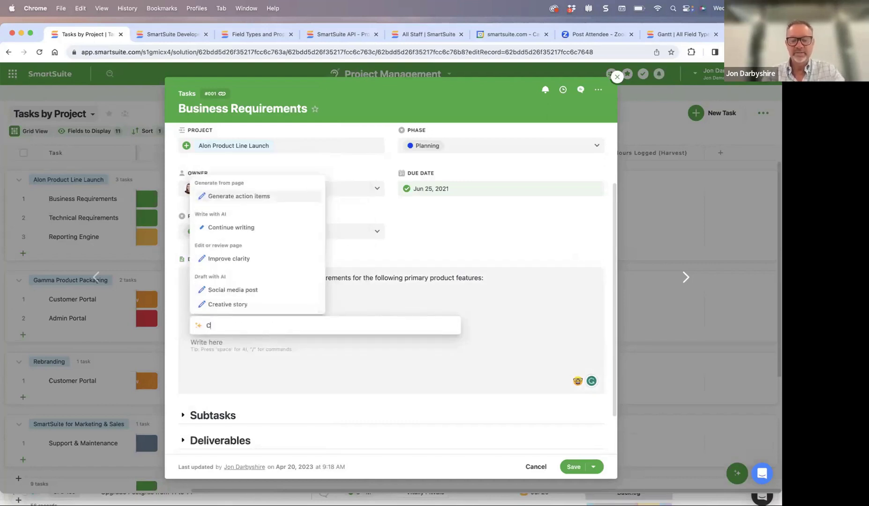
{"action": "type", "text": "reate cycber se"}
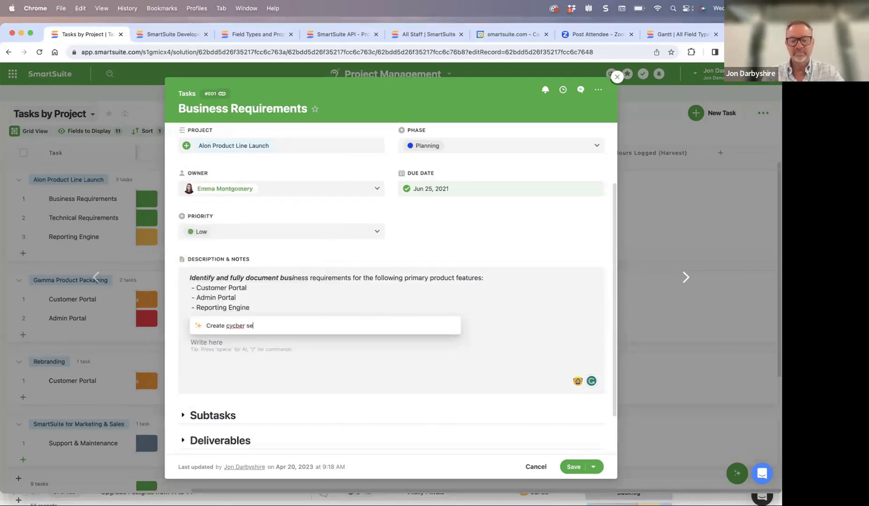
{"action": "type", "text": "curity policy"}
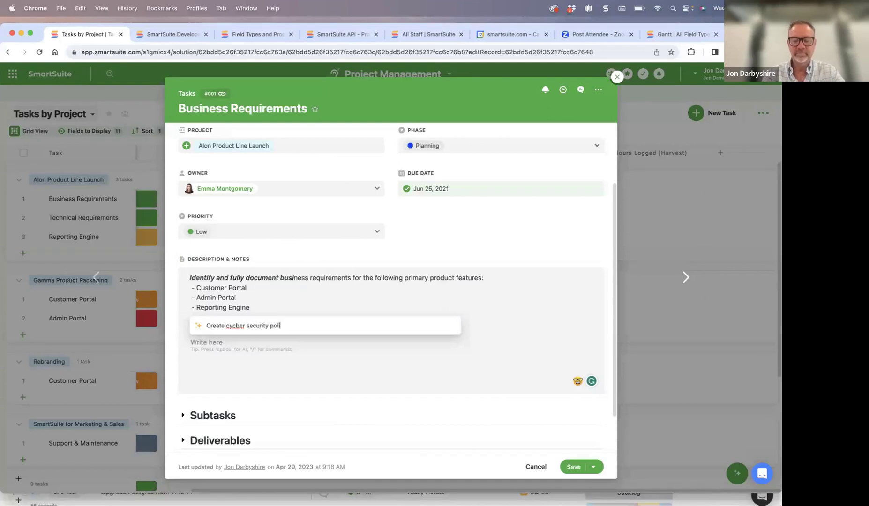
{"action": "right_click", "coordinate": [234, 328]}
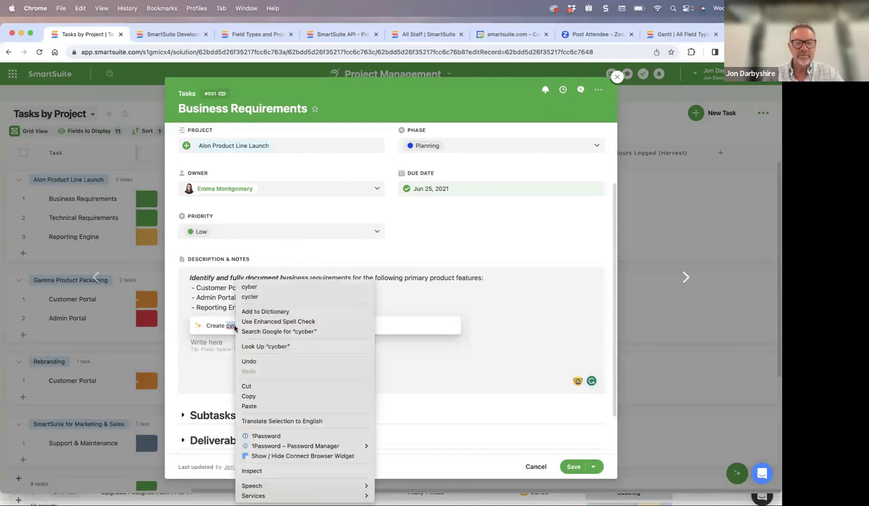
{"action": "left_click", "coordinate": [254, 287]}
{"action": "key", "text": "Return"}
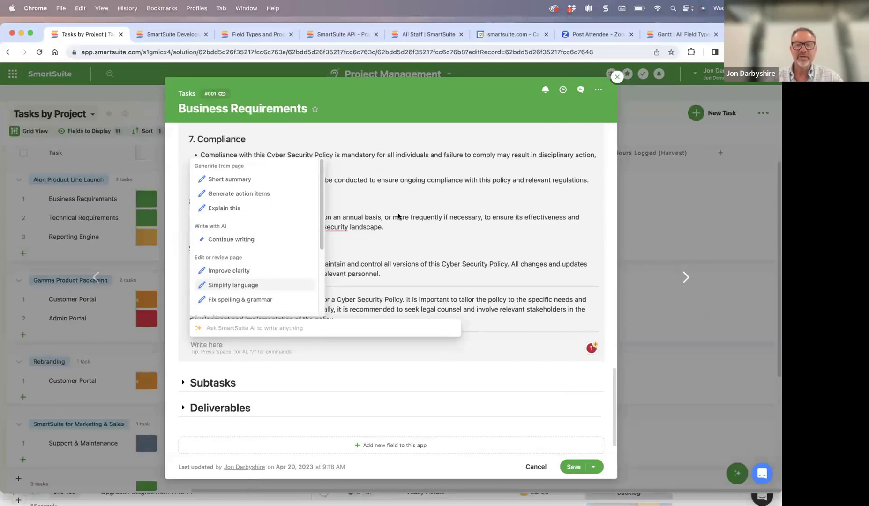
Step: Leave the Ask AI prompt and reload the page, discarding the unsaved changes to the Business Requirements task
{"action": "key", "text": "Escape"}
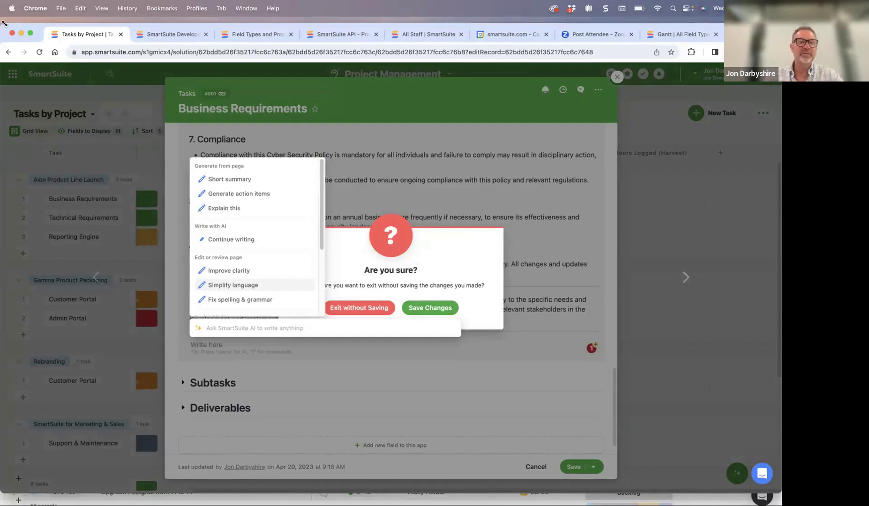
{"action": "left_click", "coordinate": [39, 51]}
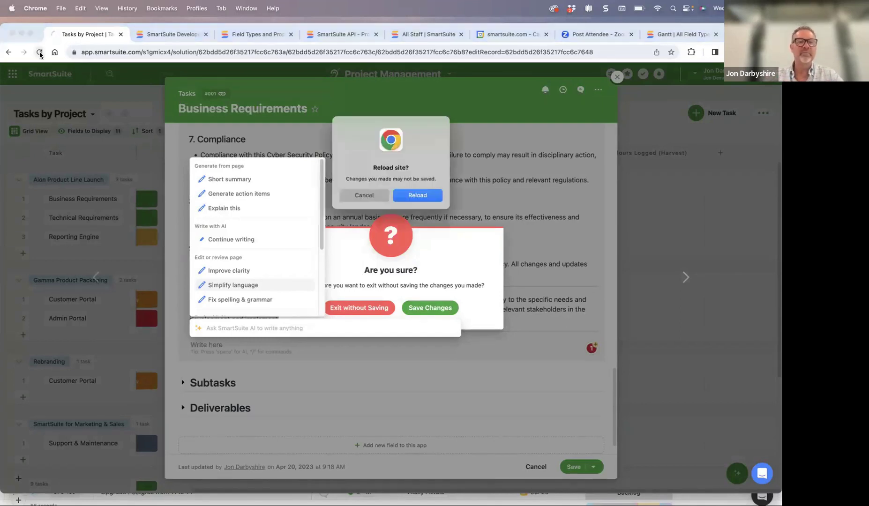
{"action": "left_click", "coordinate": [416, 197]}
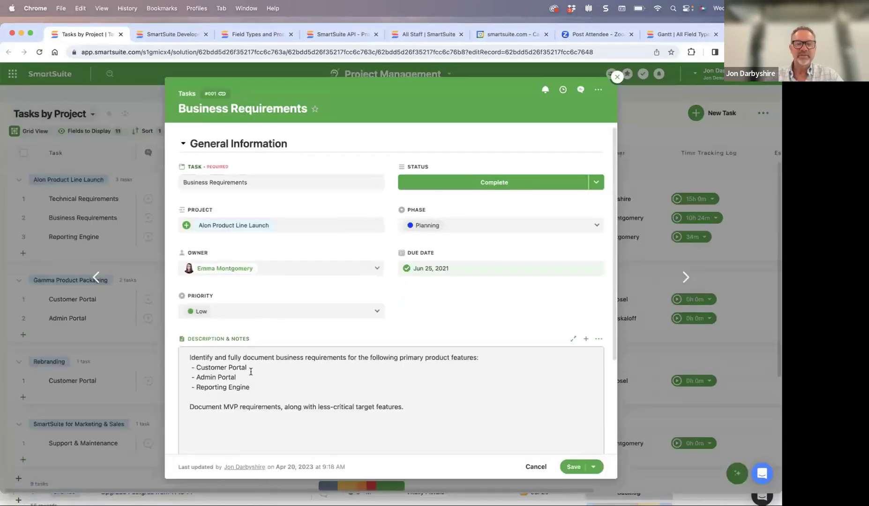
Step: Bring up Ask AI on a new line below the notes, enter {{status}} as the prompt, and dismiss it without submitting
{"action": "left_click", "coordinate": [205, 424]}
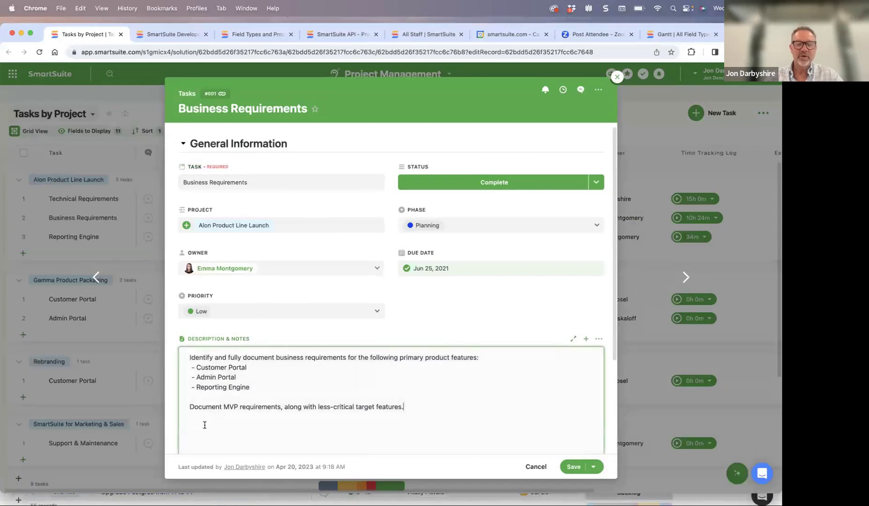
{"action": "key", "text": "Return"}
{"action": "key", "text": "Return"}
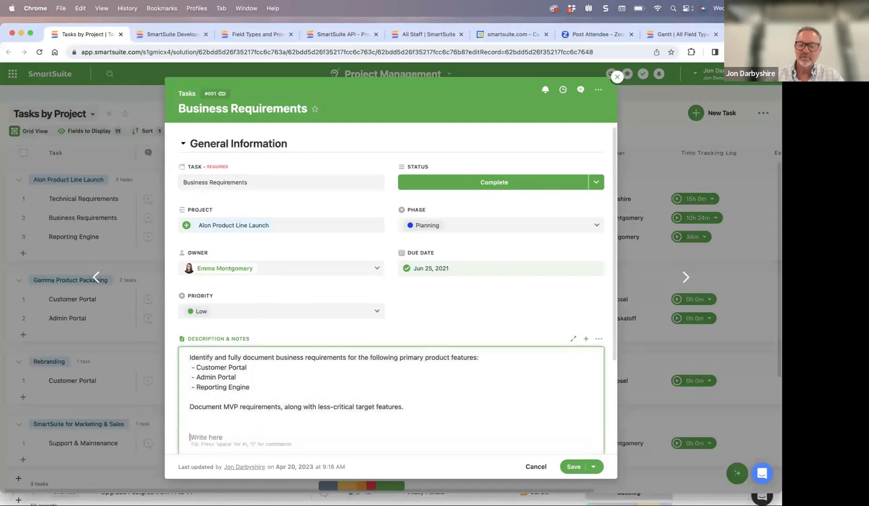
{"action": "type", "text": "/"}
{"action": "left_click", "coordinate": [313, 301]}
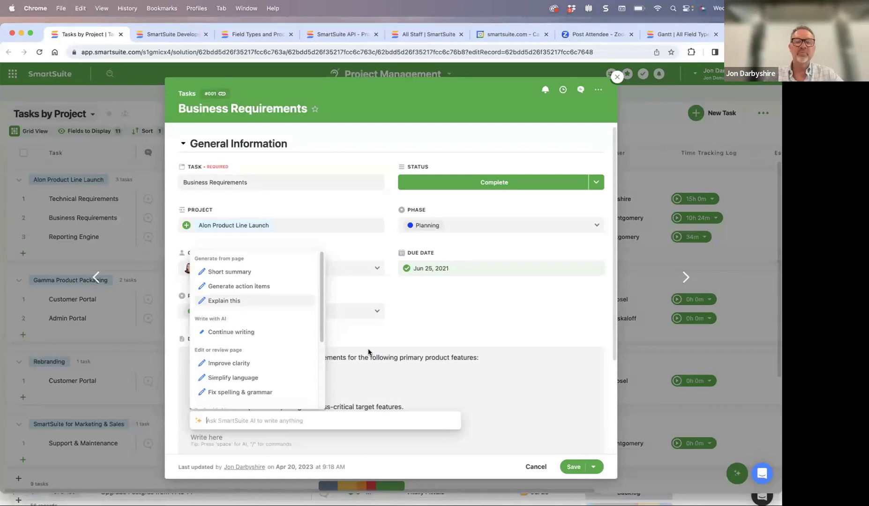
{"action": "left_click", "coordinate": [247, 422]}
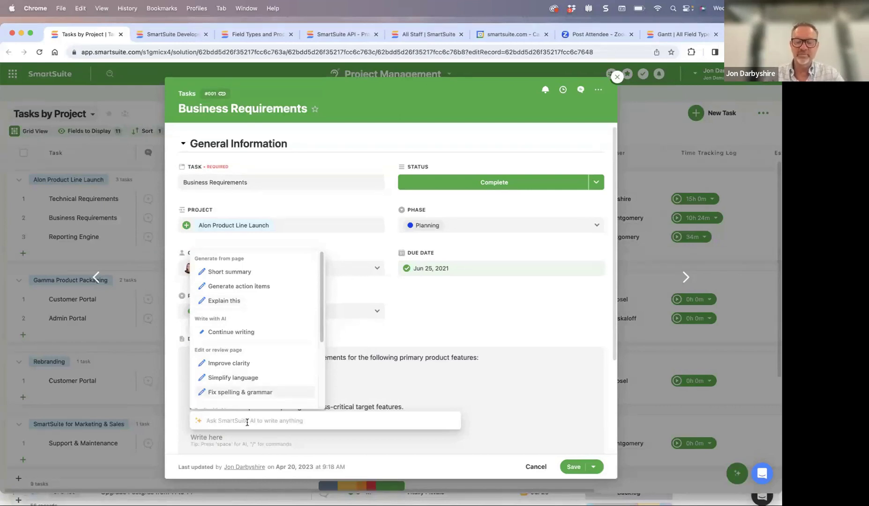
{"action": "type", "text": "{{"}
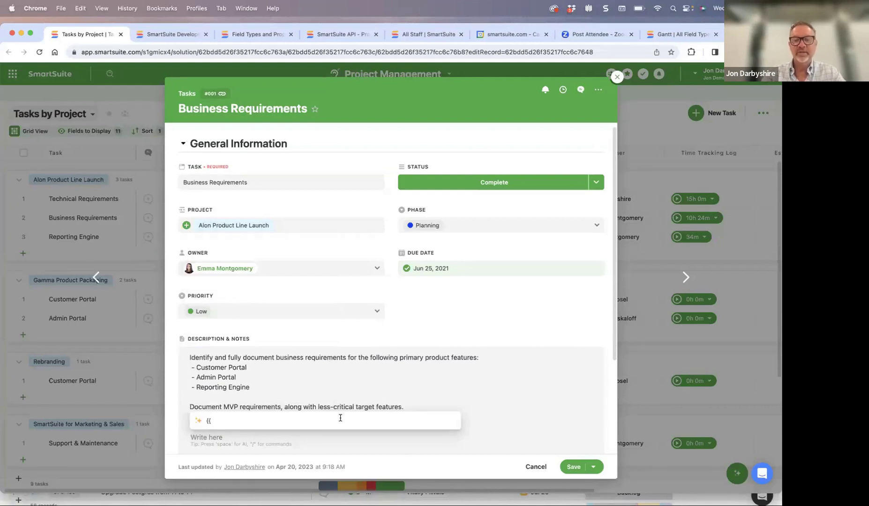
{"action": "type", "text": "status}}"}
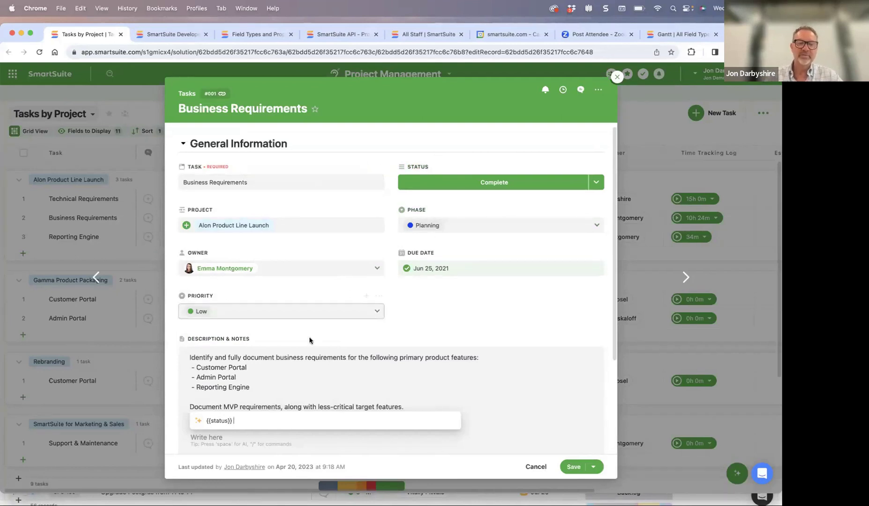
{"action": "scroll", "coordinate": [419, 305], "scroll_direction": "down", "scroll_amount": 5}
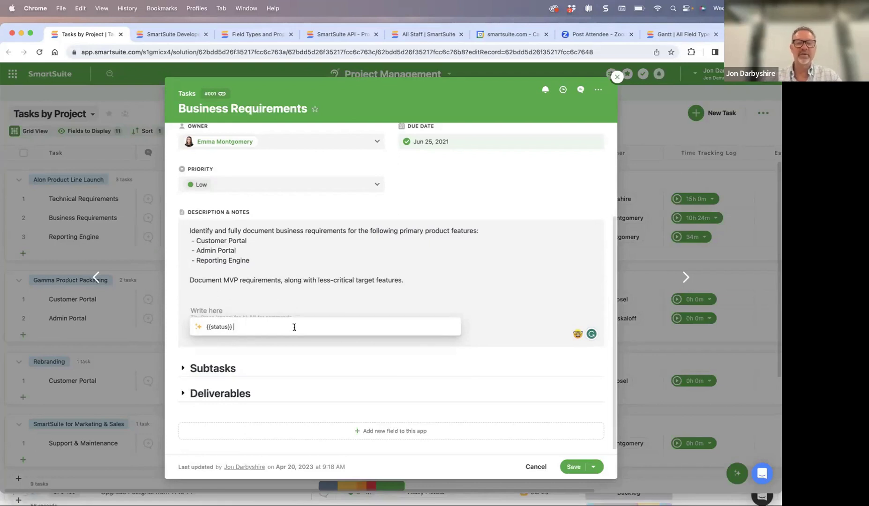
{"action": "left_click", "coordinate": [270, 300]}
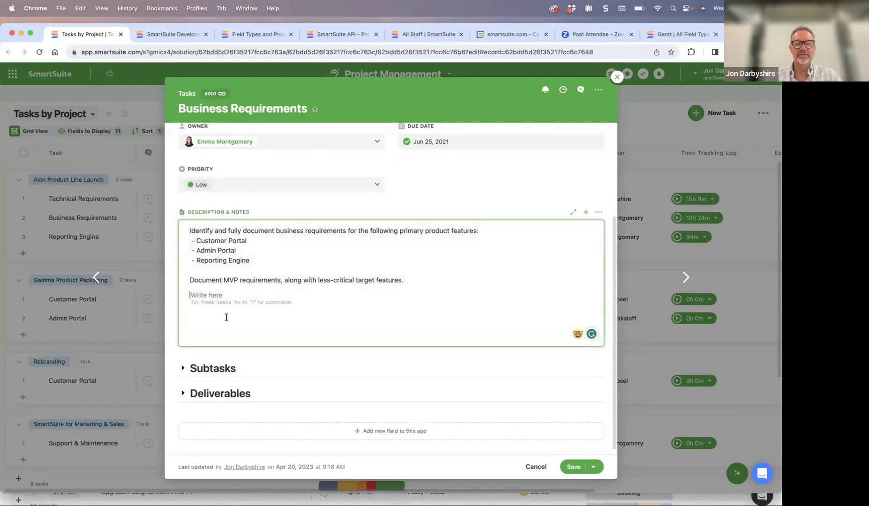
Step: Look over the Ask AI options on another new line below the notes and exit the Business Requirements task without saving
{"action": "key", "text": "Return"}
{"action": "type", "text": "/"}
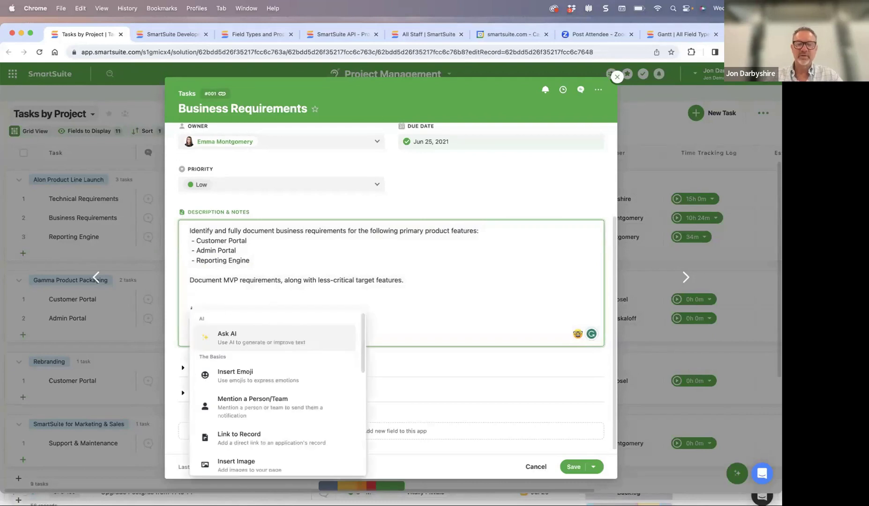
{"action": "left_click", "coordinate": [265, 345]}
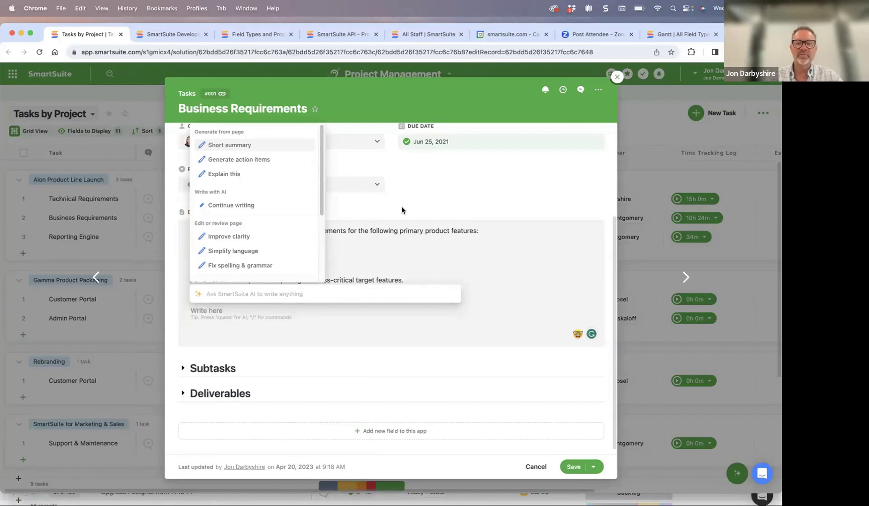
{"action": "left_click", "coordinate": [321, 324]}
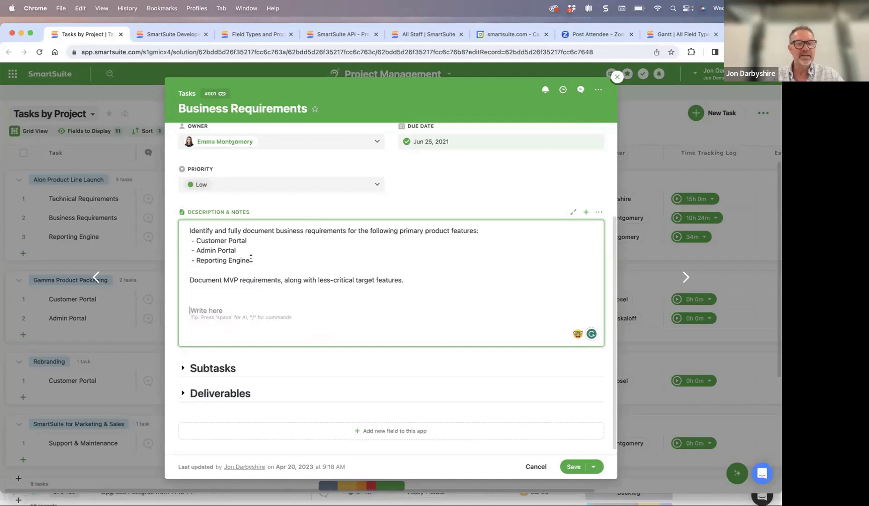
{"action": "left_click", "coordinate": [617, 78]}
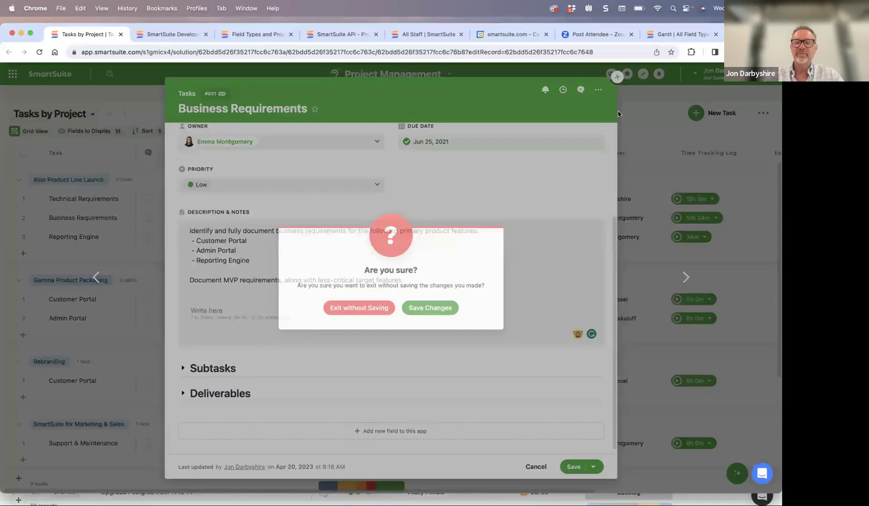
{"action": "left_click", "coordinate": [384, 309]}
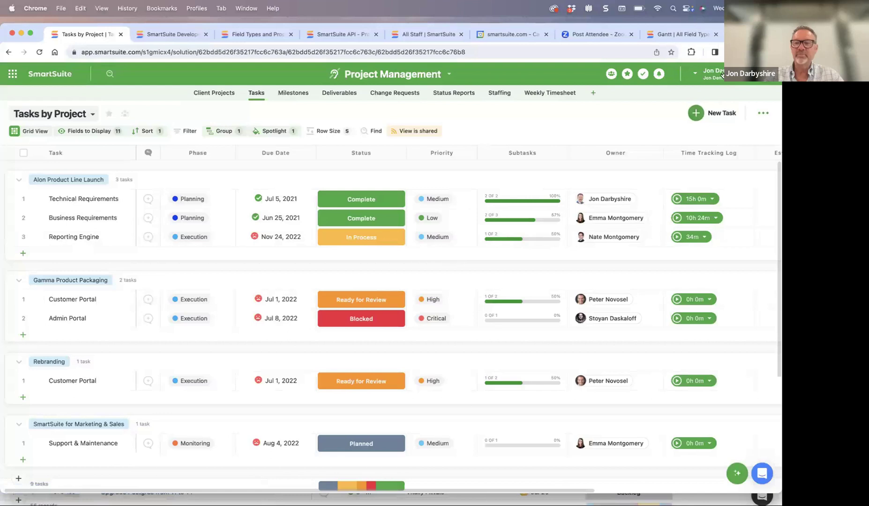
Step: Go to Workspace Administration and examine the Workspace Settings from the profile down to Working Days and Holiday Schedule
{"action": "left_click", "coordinate": [721, 77]}
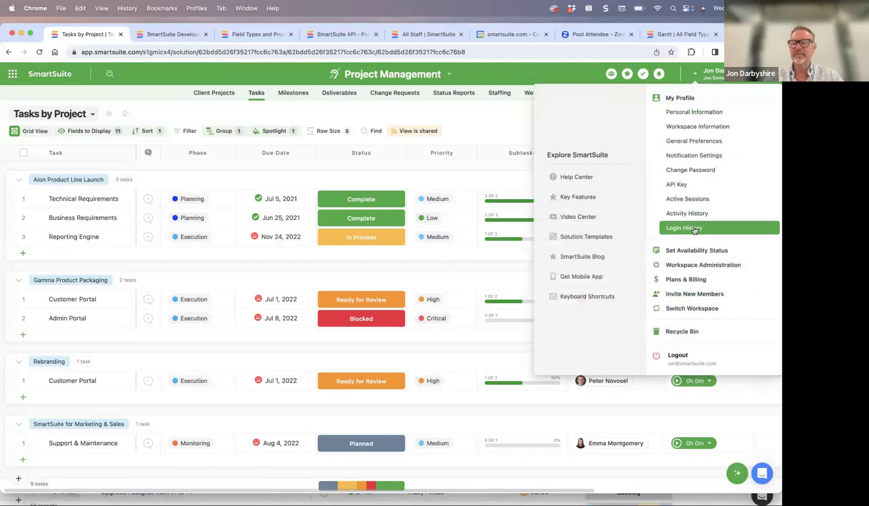
{"action": "left_click", "coordinate": [699, 268]}
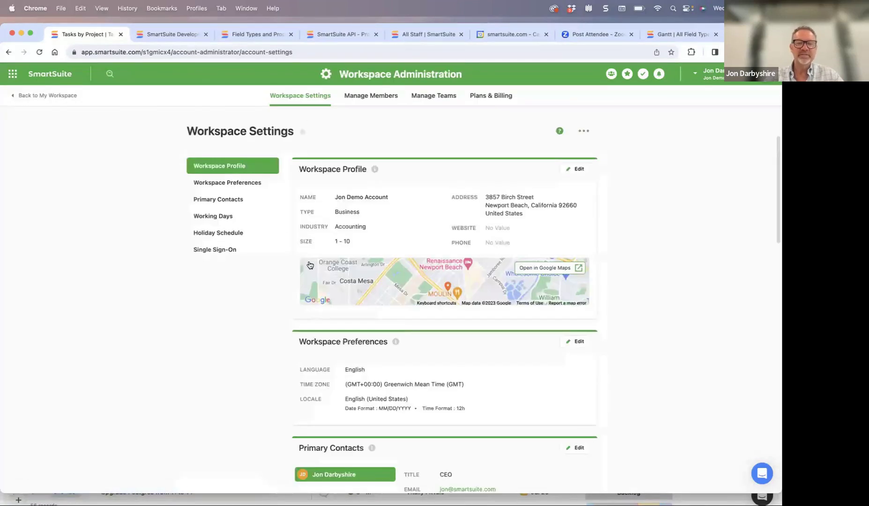
{"action": "scroll", "coordinate": [379, 384], "scroll_direction": "down", "scroll_amount": 8}
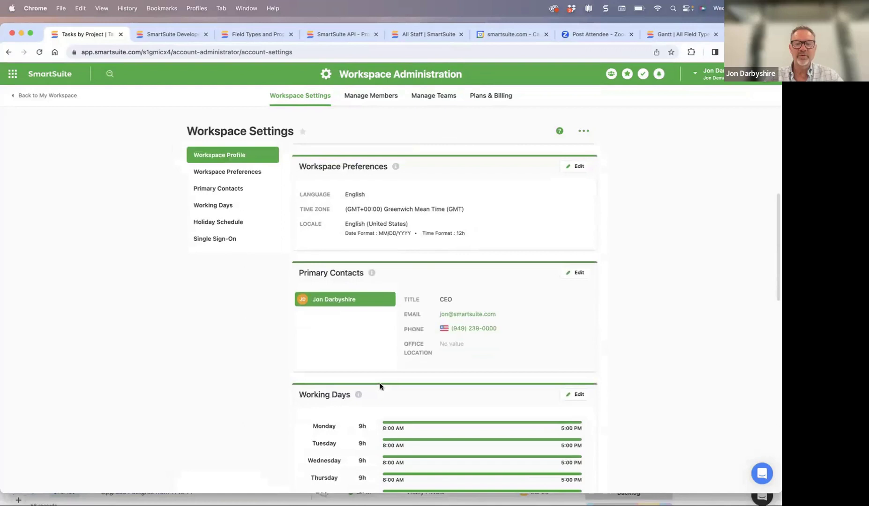
{"action": "scroll", "coordinate": [380, 383], "scroll_direction": "down", "scroll_amount": 3}
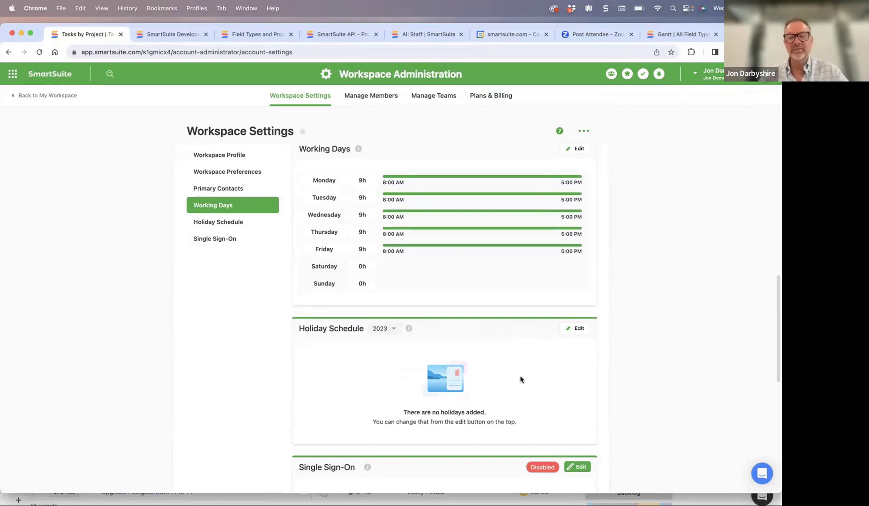
Step: Leave Workspace Administration for the workspace home and open the Project Management solution
{"action": "left_click", "coordinate": [11, 75]}
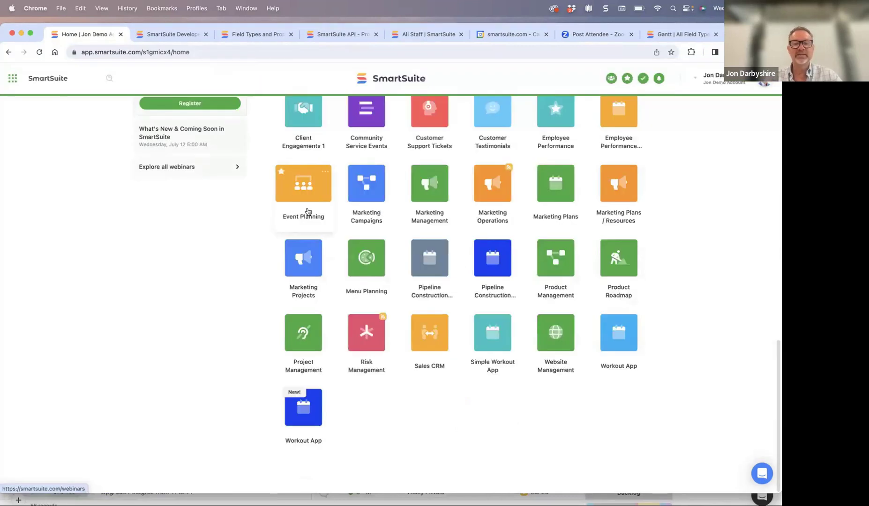
{"action": "left_click", "coordinate": [304, 242]}
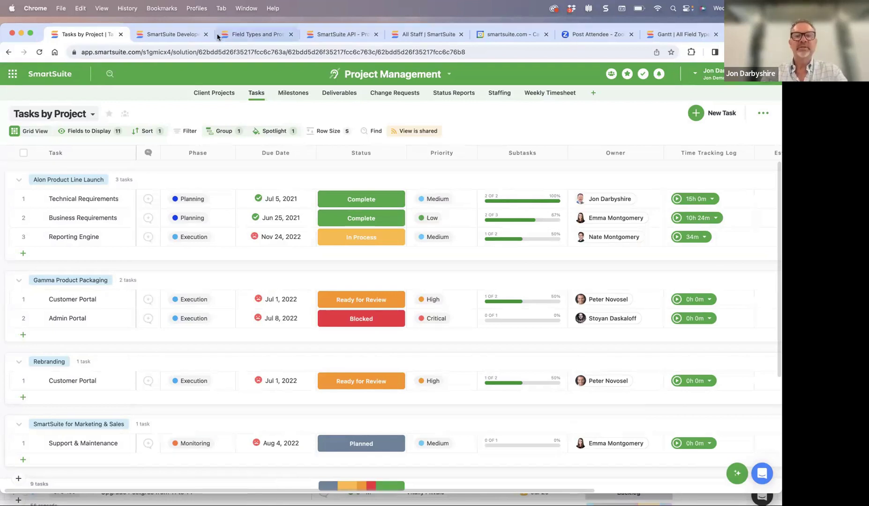
Step: Go past the developer documentation, shared staff view and calendar pages to the Gantt view of the All Field Types app
{"action": "left_click", "coordinate": [169, 33]}
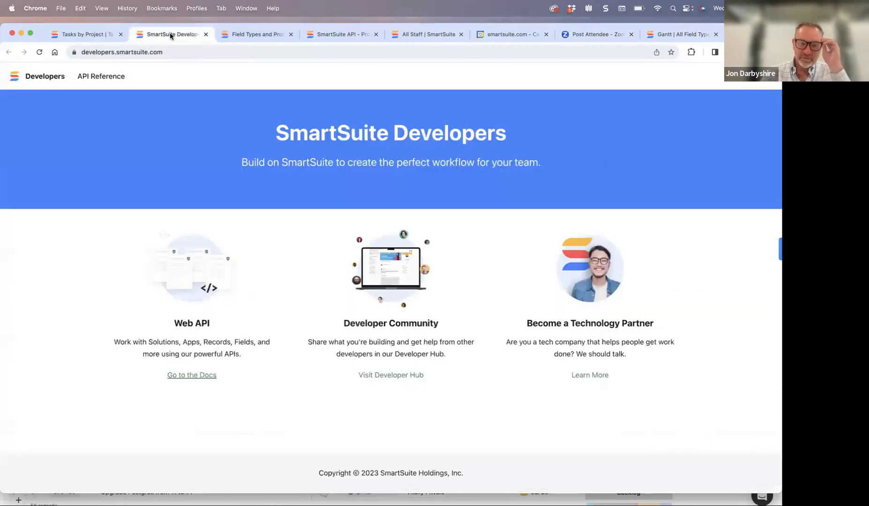
{"action": "left_click", "coordinate": [262, 37]}
{"action": "left_click", "coordinate": [334, 36]}
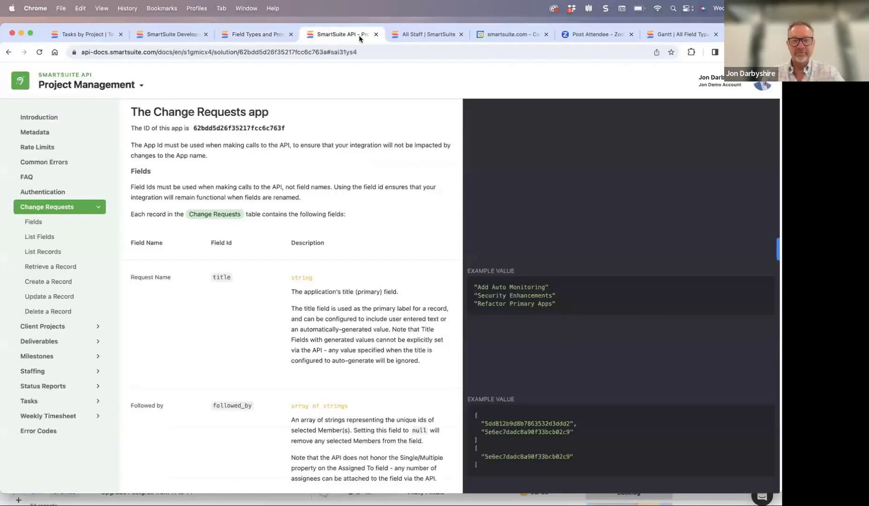
{"action": "left_click", "coordinate": [407, 36]}
{"action": "left_click", "coordinate": [507, 35]}
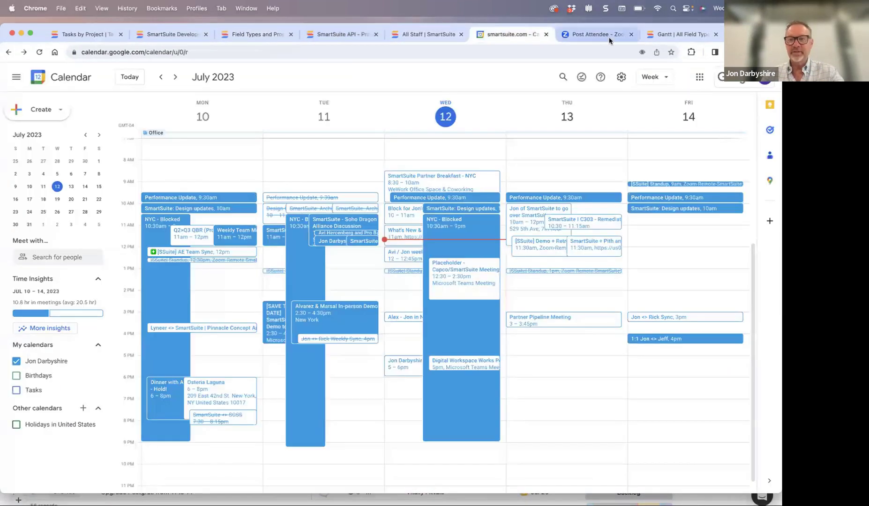
{"action": "left_click", "coordinate": [654, 37]}
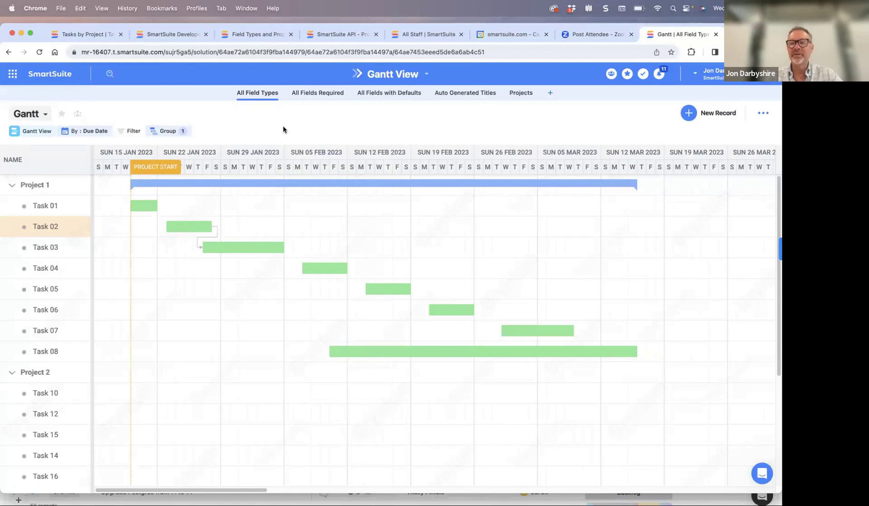
Step: Look over the view type options and reschedule Task 02 one day earlier on the Gantt chart, starting on 22 January 2023
{"action": "left_click", "coordinate": [38, 132]}
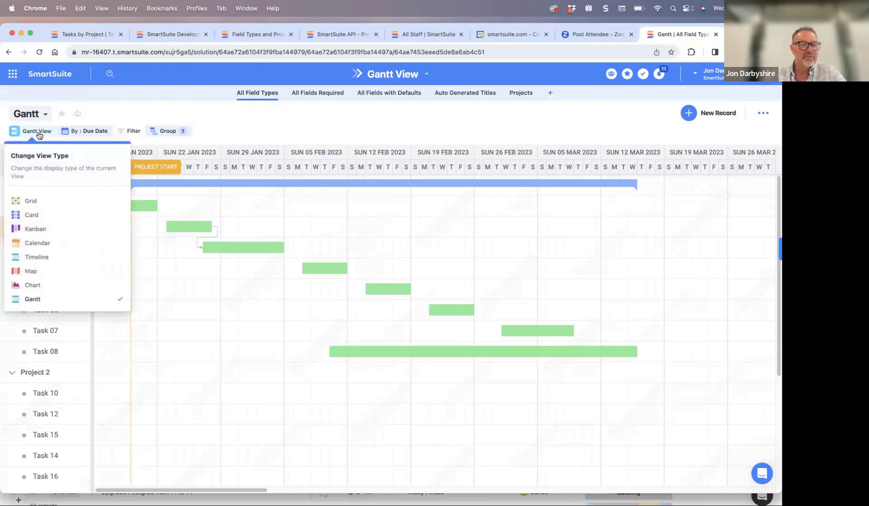
{"action": "left_click", "coordinate": [199, 122]}
{"action": "mouse_move", "coordinate": [194, 229]}
{"action": "left_mouse_down"}
{"action": "mouse_move", "coordinate": [233, 226]}
{"action": "mouse_move", "coordinate": [185, 230]}
{"action": "left_mouse_up"}
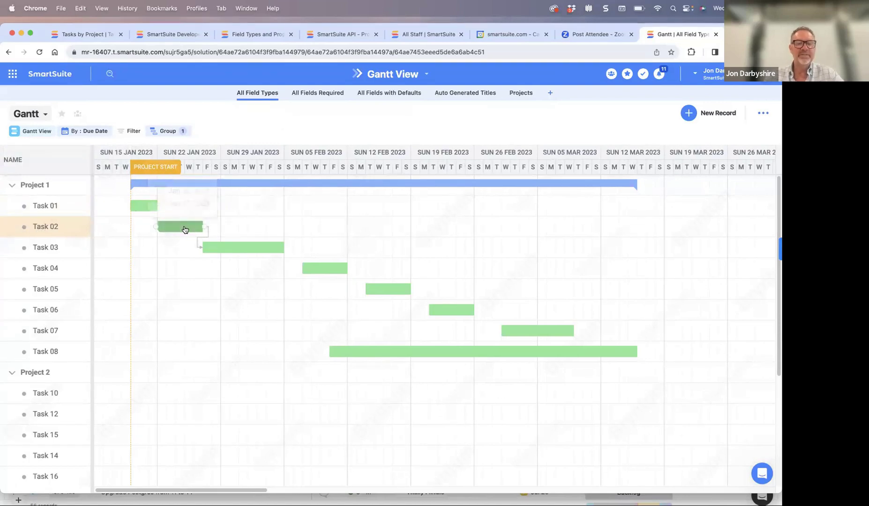
{"action": "mouse_move", "coordinate": [182, 231]}
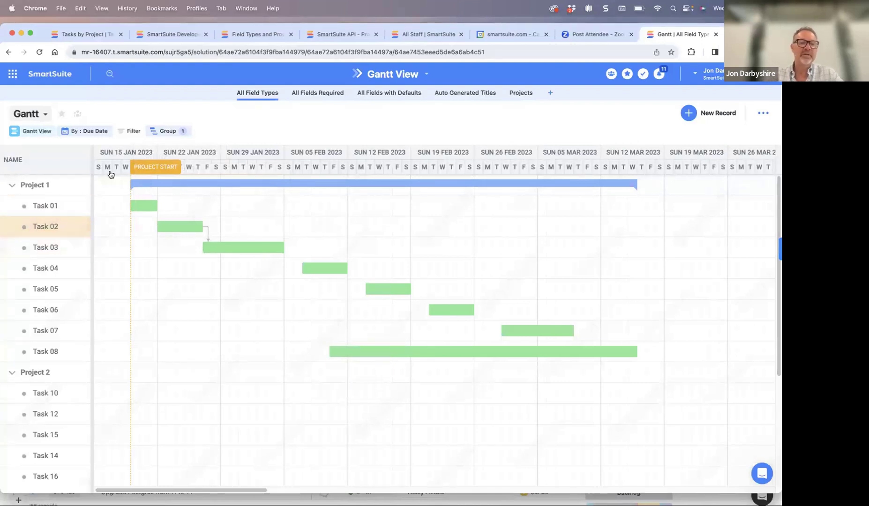
Step: Check the Gantt view's date field setting and its filter options
{"action": "left_click", "coordinate": [84, 132]}
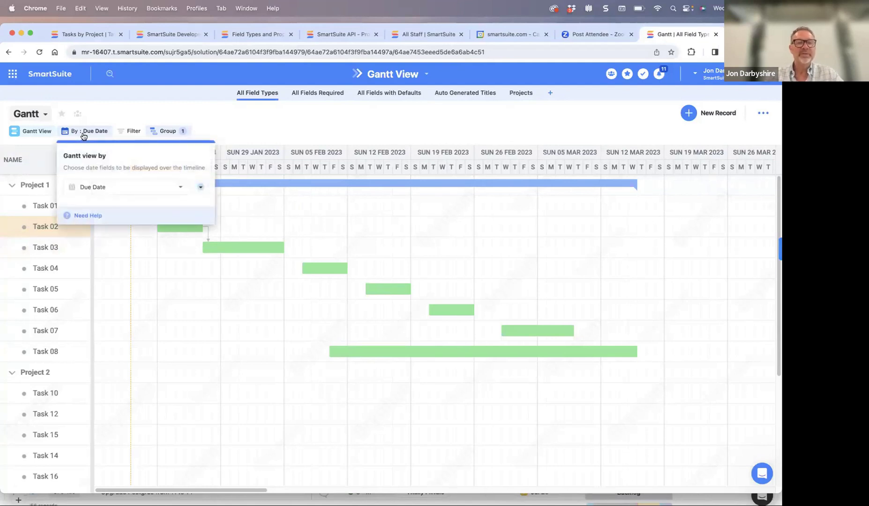
{"action": "left_click", "coordinate": [89, 131]}
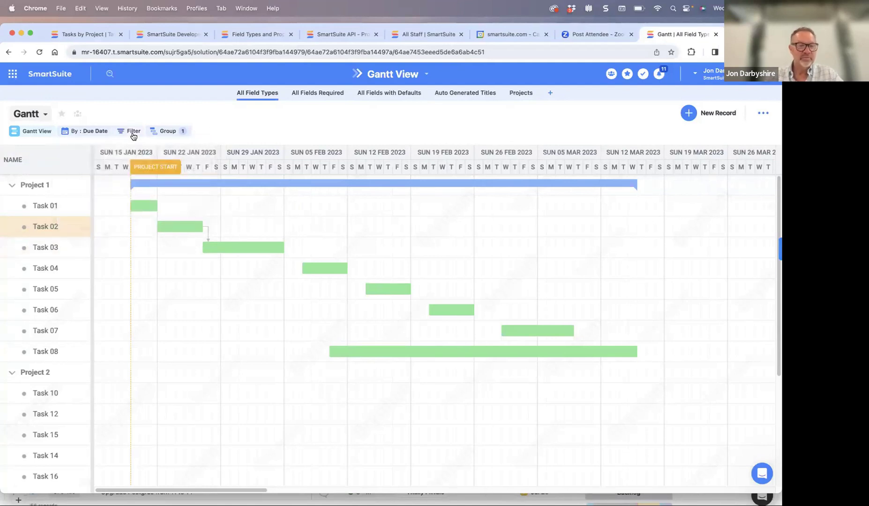
{"action": "left_click", "coordinate": [134, 133]}
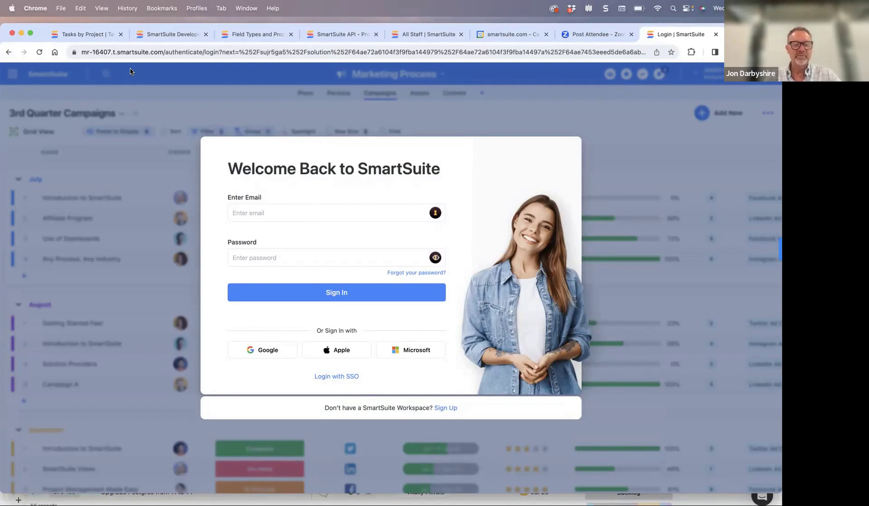
Step: Return to the Tasks by Project view and review the Technical Requirements task, including its Subtasks and Deliverables sections
{"action": "left_click", "coordinate": [82, 35]}
{"action": "left_click", "coordinate": [35, 199]}
{"action": "scroll", "coordinate": [301, 293], "scroll_direction": "down", "scroll_amount": 5}
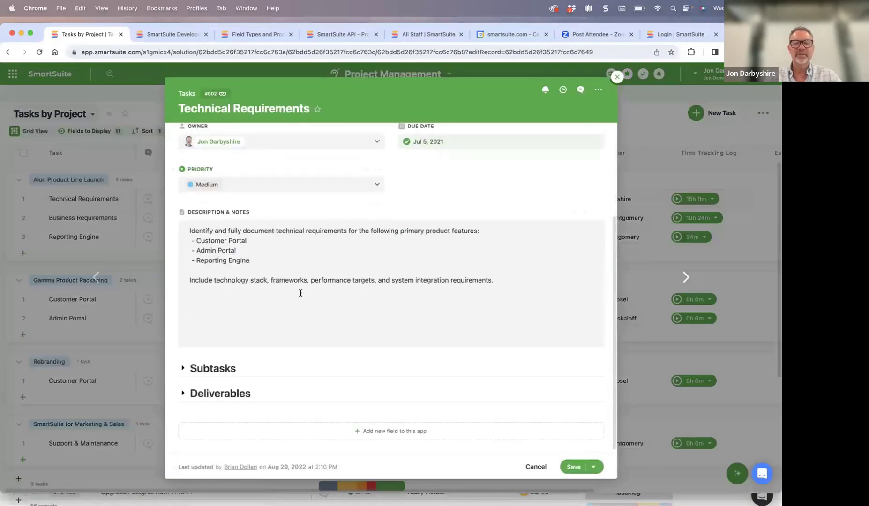
{"action": "left_click", "coordinate": [183, 369]}
{"action": "scroll", "coordinate": [361, 232], "scroll_direction": "down", "scroll_amount": 5}
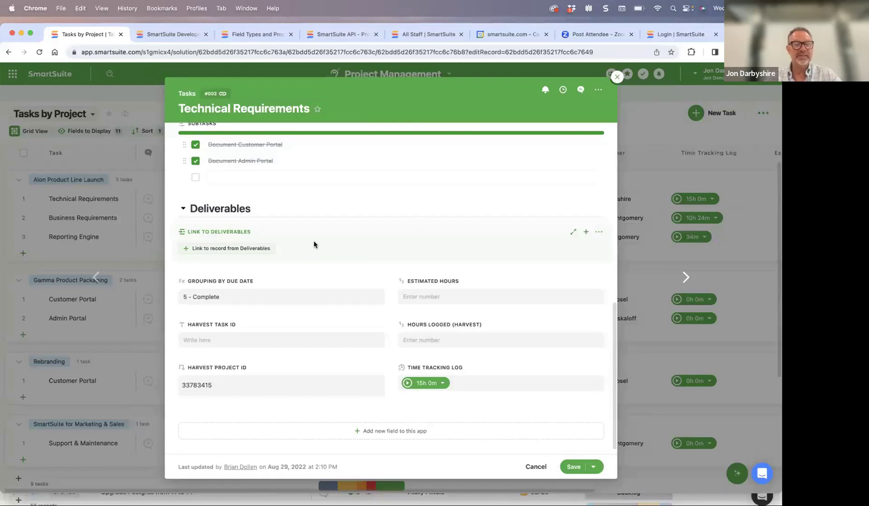
{"action": "scroll", "coordinate": [314, 244], "scroll_direction": "up", "scroll_amount": 15}
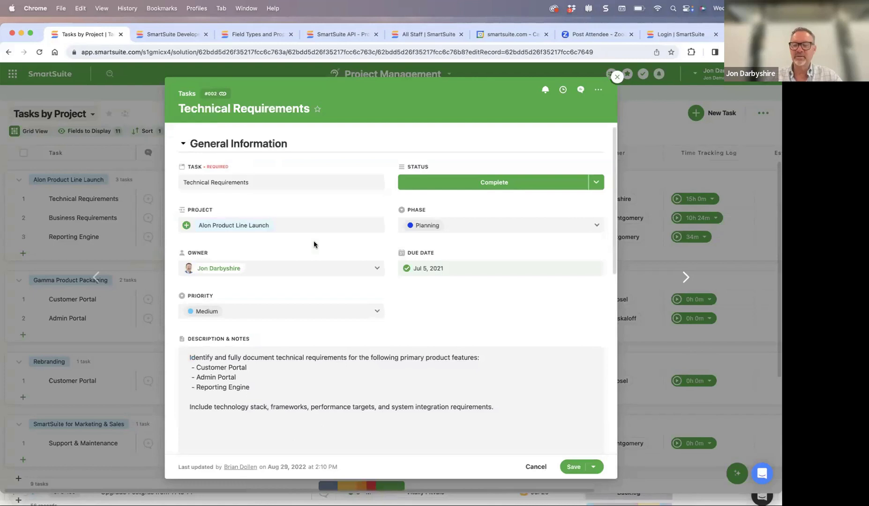
Step: Bring up the support messenger over the Technical Requirements task, dismiss it, and close the task without changes
{"action": "left_click", "coordinate": [762, 474]}
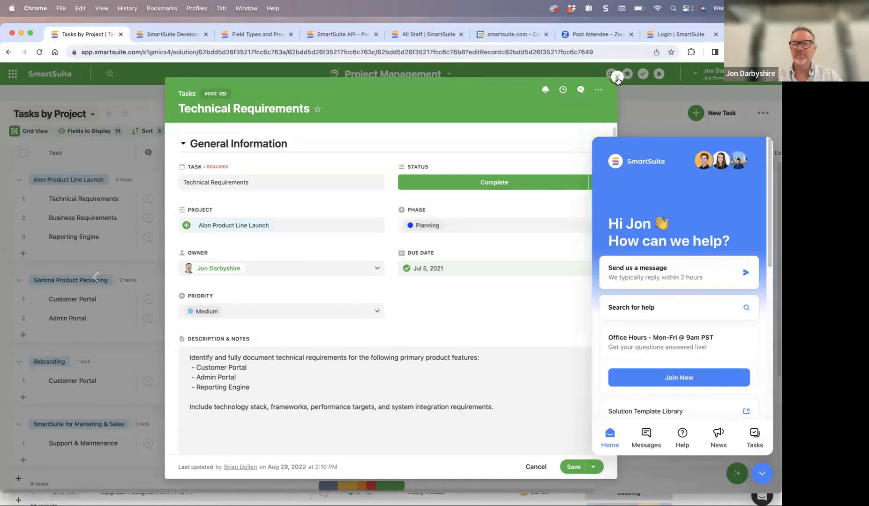
{"action": "left_click", "coordinate": [762, 473]}
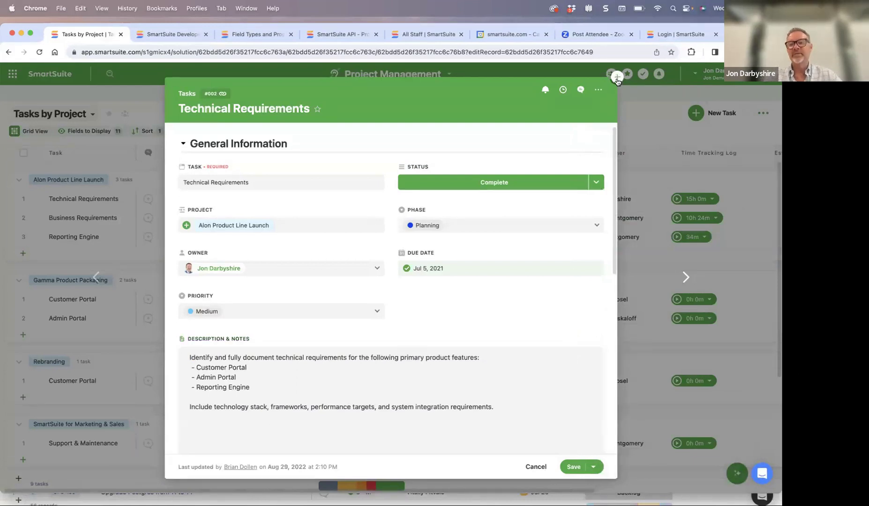
{"action": "left_click", "coordinate": [617, 78]}
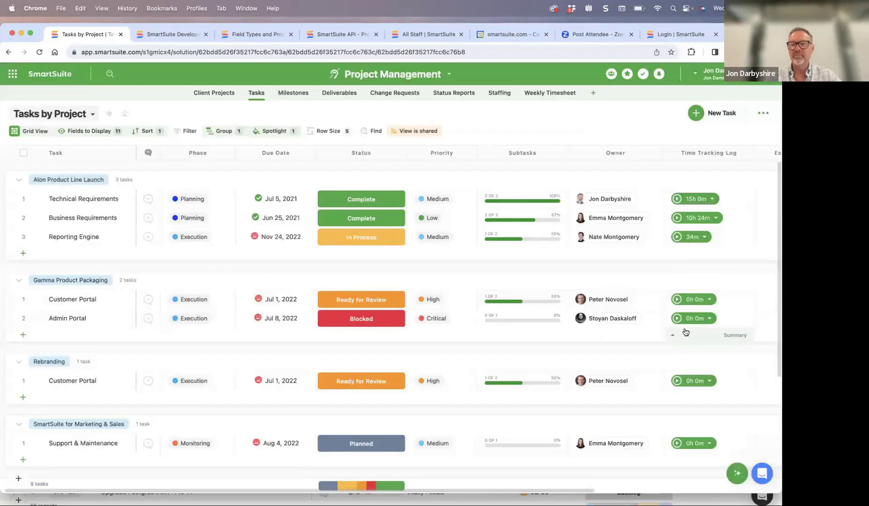
Step: Revisit the All Staff shared view, the Project Management API documentation and the Field Types reference before returning to Tasks by Project
{"action": "left_click", "coordinate": [406, 34]}
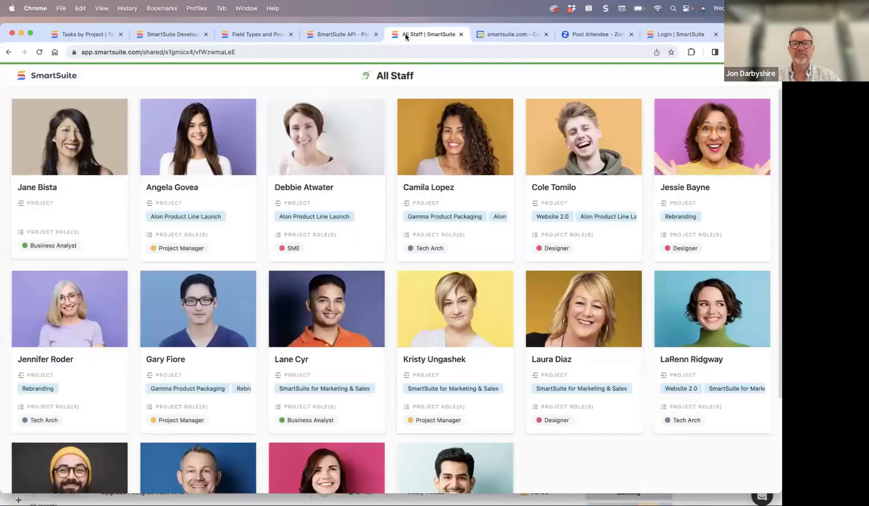
{"action": "left_click", "coordinate": [348, 36]}
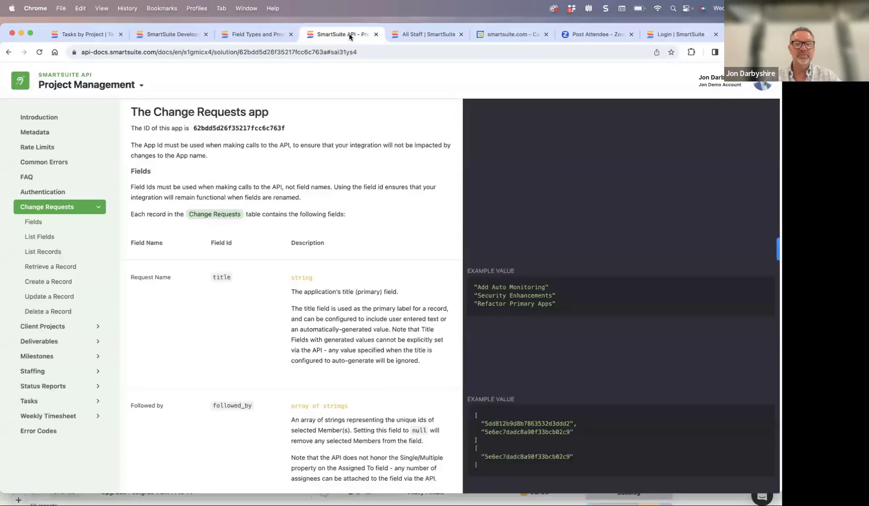
{"action": "left_click", "coordinate": [255, 36]}
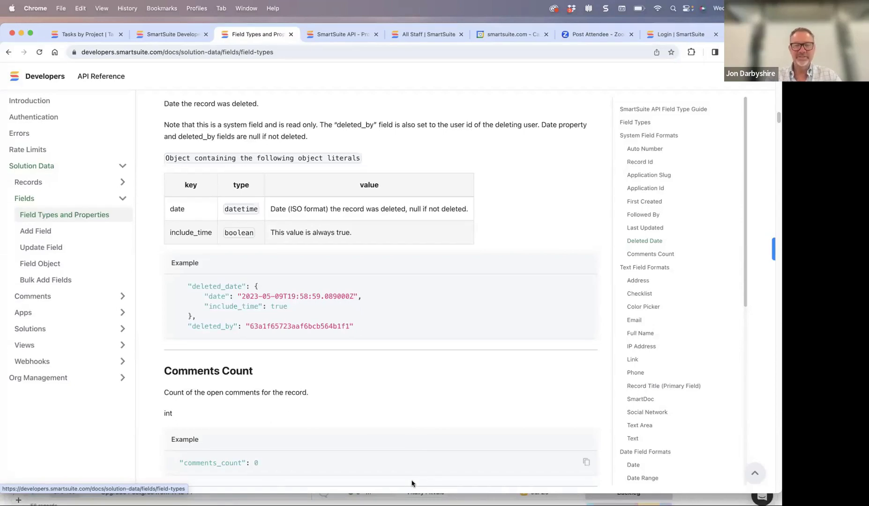
{"action": "left_click", "coordinate": [88, 33]}
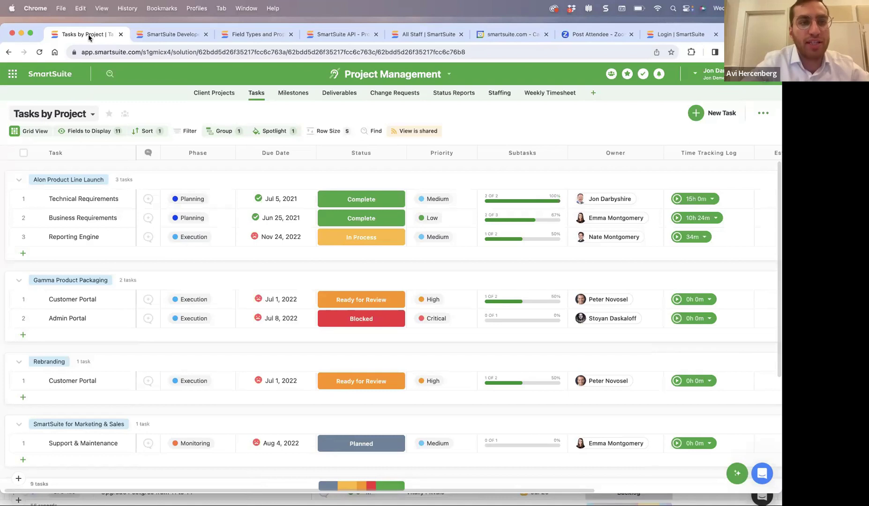
{"action": "key", "text": "XF86AudioRaiseVolume"}
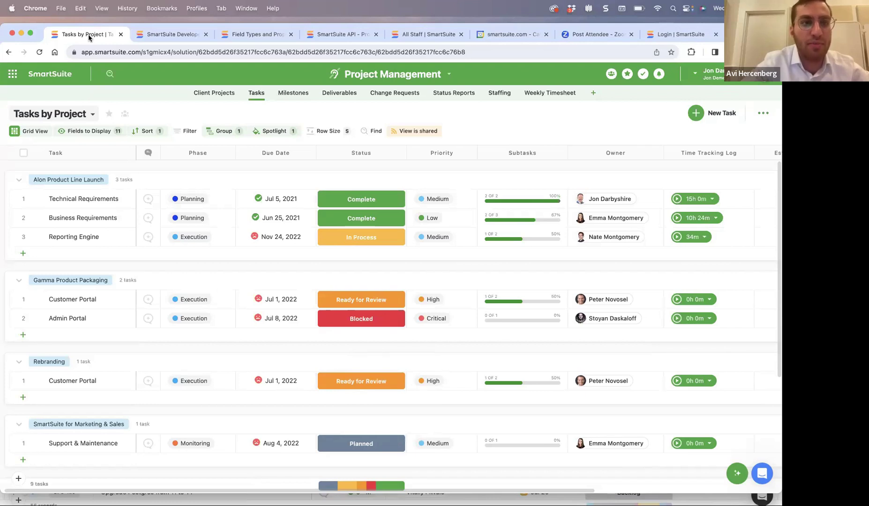
{"action": "key", "text": "XF86AudioRaiseVolume"}
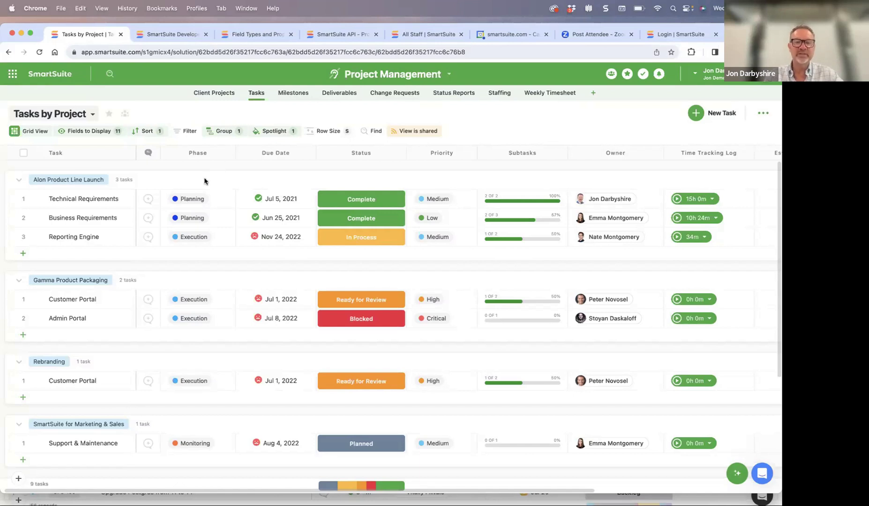
Step: Inspect the editing options of the Document Customer Portal subtask in the Technical Requirements task and exit without changing it
{"action": "left_click", "coordinate": [35, 199]}
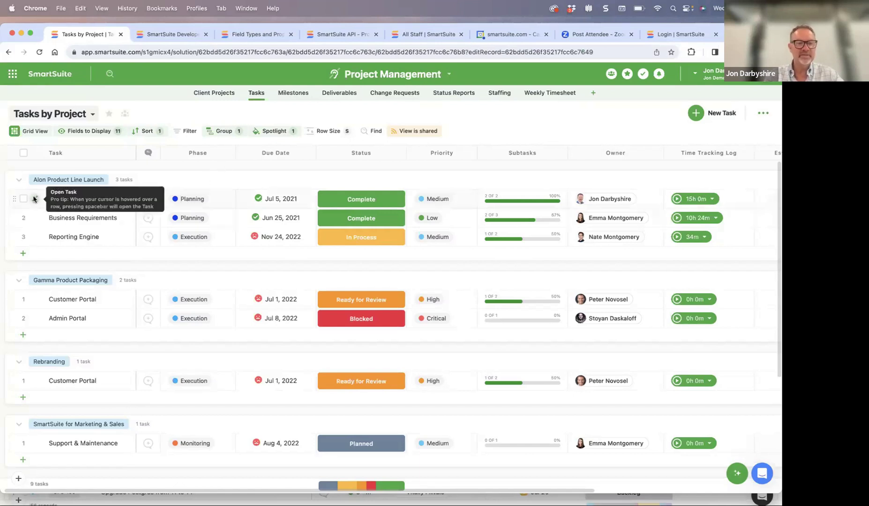
{"action": "scroll", "coordinate": [269, 294], "scroll_direction": "down", "scroll_amount": 3}
{"action": "left_click", "coordinate": [291, 367]}
{"action": "scroll", "coordinate": [291, 366], "scroll_direction": "down", "scroll_amount": 2}
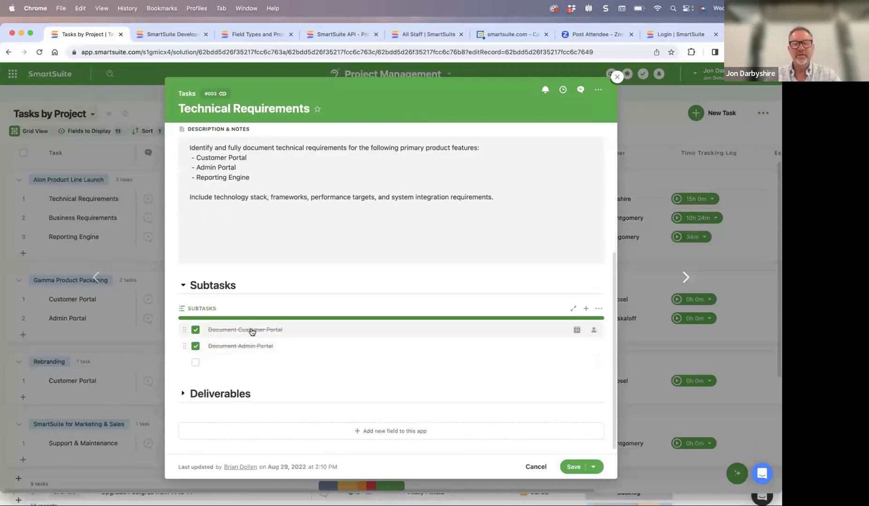
{"action": "left_click", "coordinate": [299, 331]}
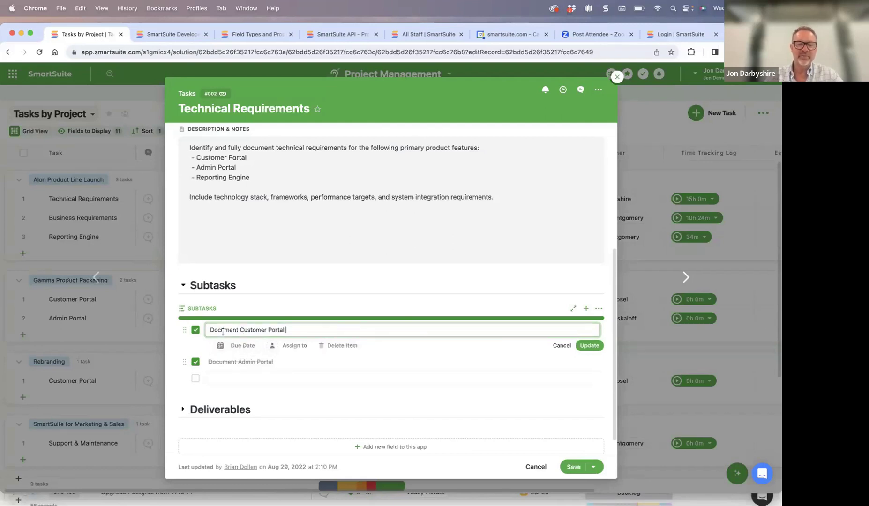
{"action": "left_click", "coordinate": [617, 78]}
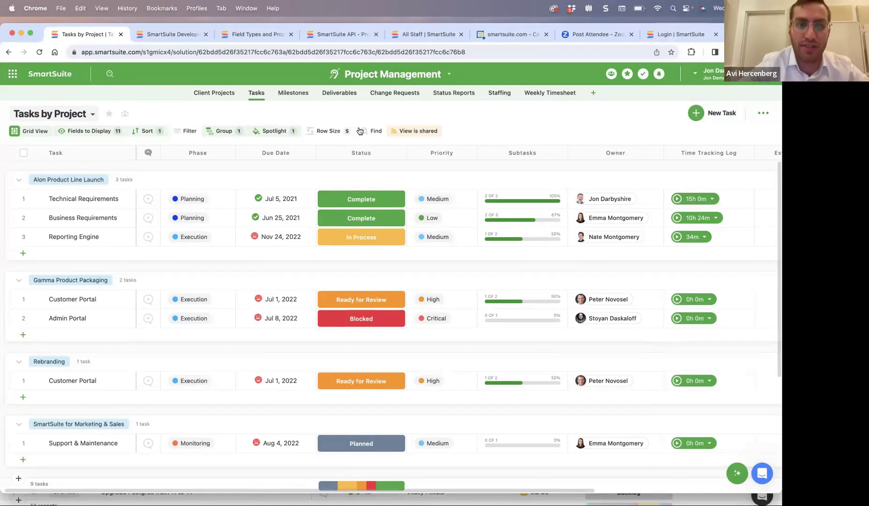
Step: Start a filter condition on the Task field and remove it
{"action": "left_click", "coordinate": [186, 134]}
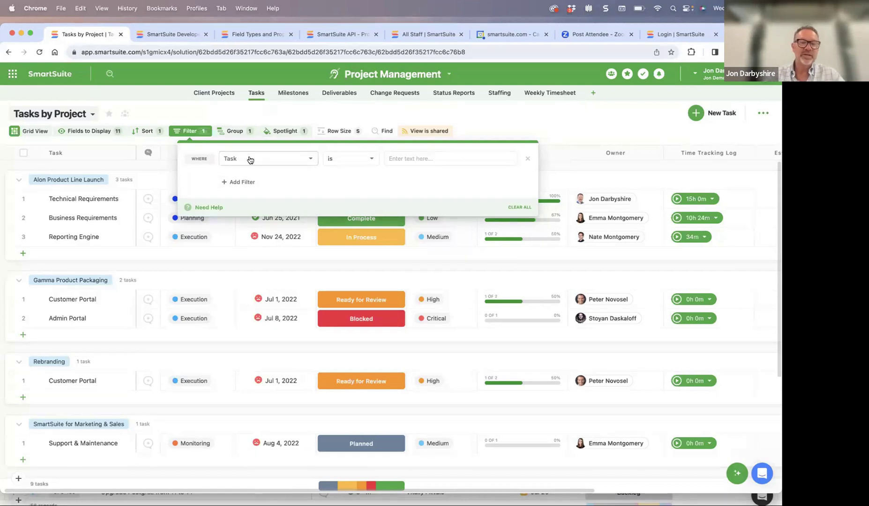
{"action": "left_click", "coordinate": [528, 162]}
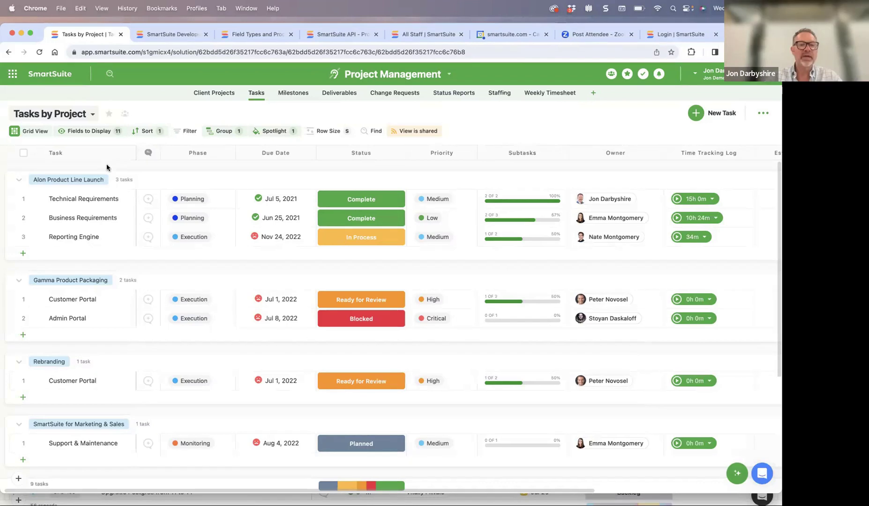
Step: Widen the Task column in the Tasks by Project grid to nearly twice its width
{"action": "left_click_drag", "start_coordinate": [136, 153], "coordinate": [198, 152]}
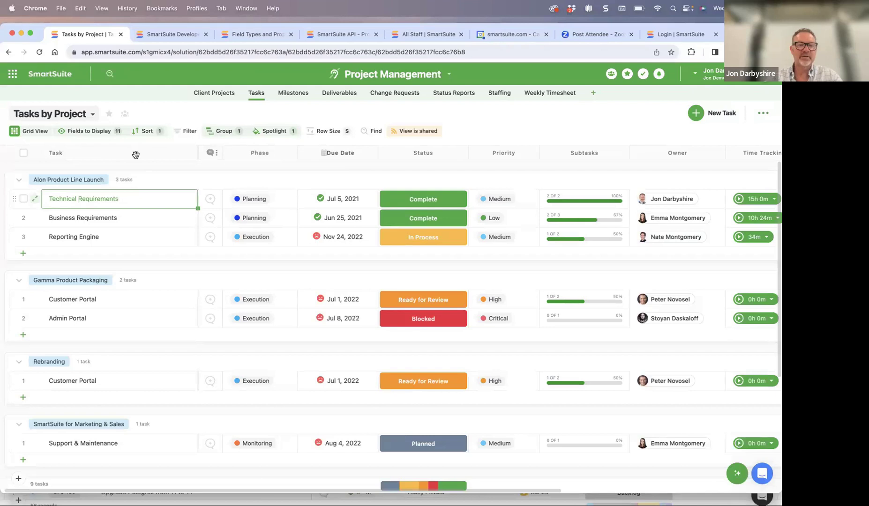
{"action": "left_click", "coordinate": [322, 263]}
Step: Examine how the frozen Task column behaves while browsing the grid across to Hours Logged (Harvest)
{"action": "scroll", "coordinate": [321, 262], "scroll_direction": "right", "scroll_amount": 8}
{"action": "scroll", "coordinate": [322, 263], "scroll_direction": "down", "scroll_amount": 1}
{"action": "scroll", "coordinate": [322, 262], "scroll_direction": "left", "scroll_amount": 4}
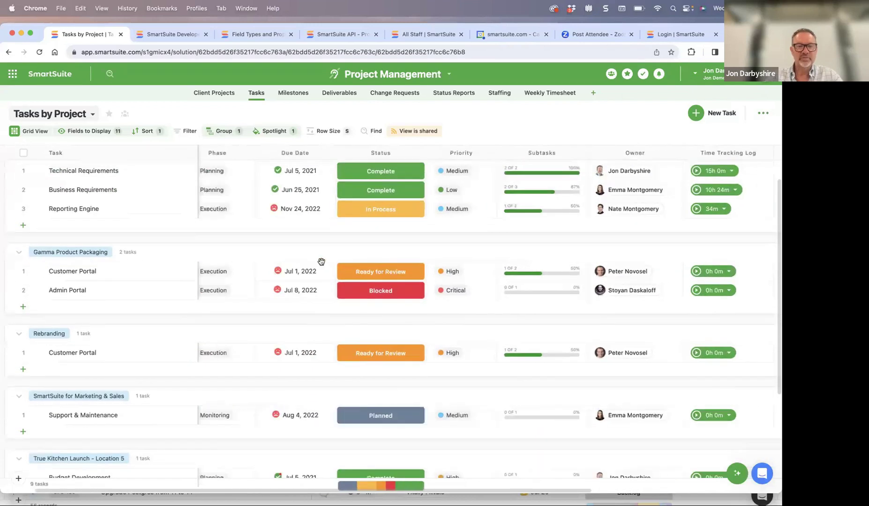
{"action": "scroll", "coordinate": [321, 262], "scroll_direction": "right", "scroll_amount": 6}
{"action": "scroll", "coordinate": [321, 262], "scroll_direction": "up", "scroll_amount": 1}
{"action": "scroll", "coordinate": [322, 262], "scroll_direction": "left", "scroll_amount": 5}
{"action": "scroll", "coordinate": [322, 261], "scroll_direction": "left", "scroll_amount": 5}
{"action": "scroll", "coordinate": [322, 261], "scroll_direction": "down", "scroll_amount": 1}
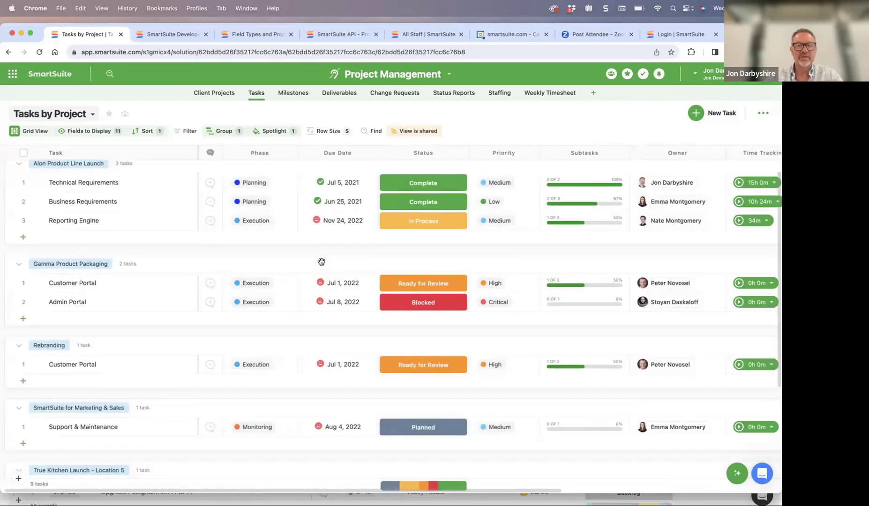
{"action": "scroll", "coordinate": [321, 261], "scroll_direction": "right", "scroll_amount": 12}
{"action": "scroll", "coordinate": [322, 262], "scroll_direction": "up", "scroll_amount": 1}
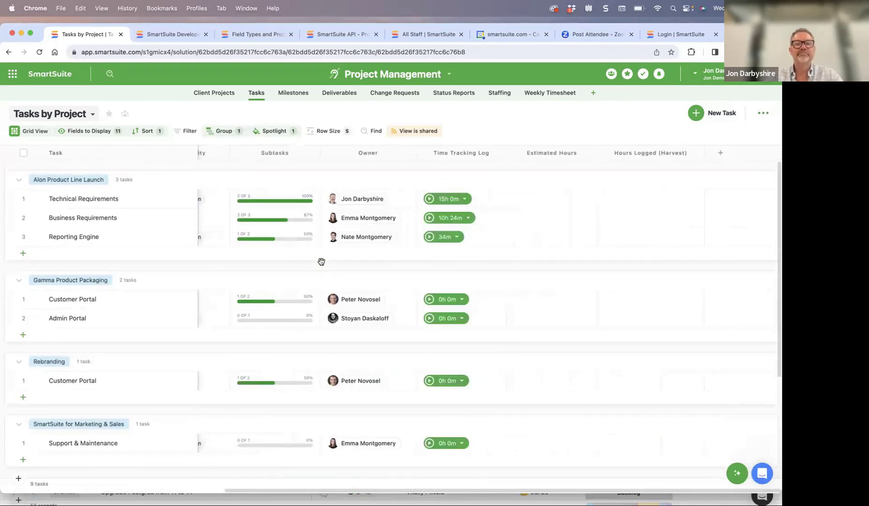
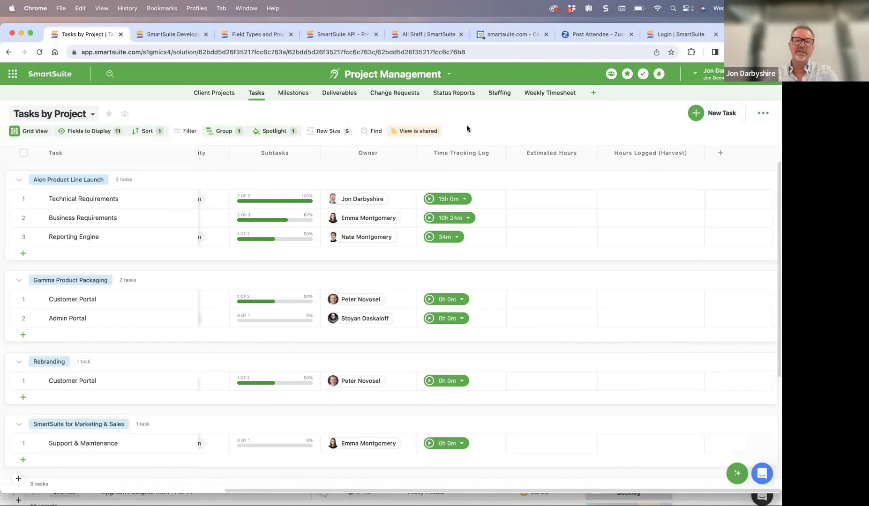
Step: Examine the list of public and private views available for the Tasks table, keeping Tasks by Project as the active view
{"action": "scroll", "coordinate": [293, 200], "scroll_direction": "left", "scroll_amount": 5}
{"action": "scroll", "coordinate": [293, 199], "scroll_direction": "down", "scroll_amount": 1}
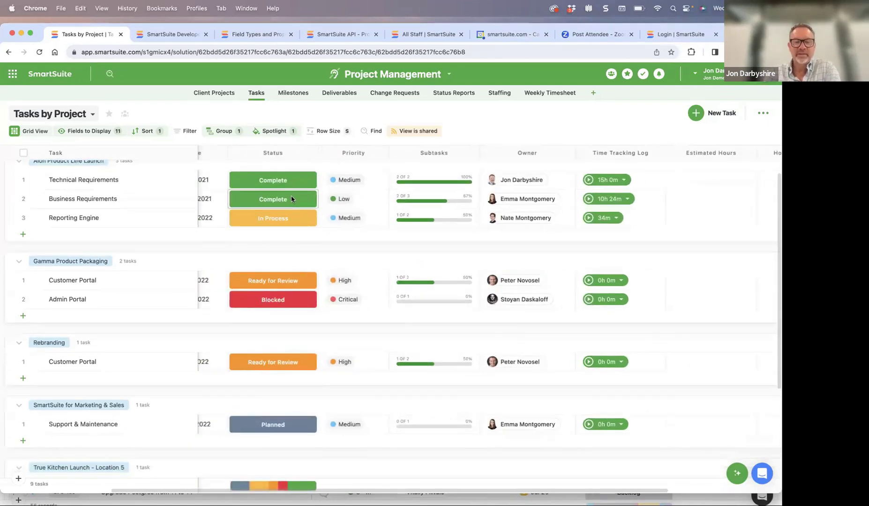
{"action": "scroll", "coordinate": [291, 200], "scroll_direction": "left", "scroll_amount": 5}
{"action": "scroll", "coordinate": [292, 200], "scroll_direction": "up", "scroll_amount": 1}
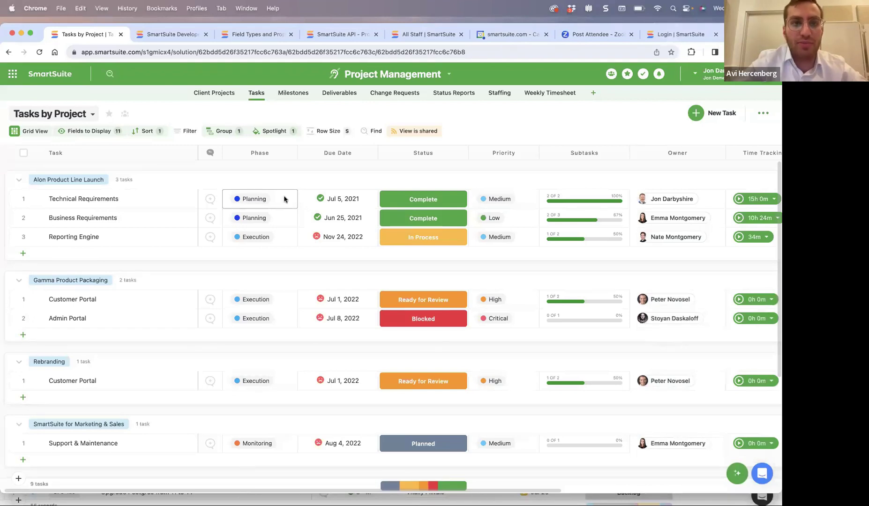
{"action": "left_click", "coordinate": [93, 119]}
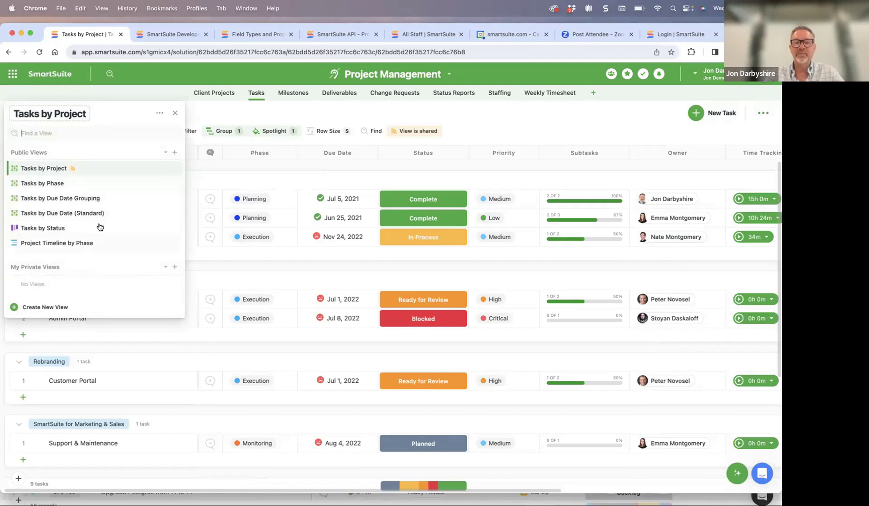
{"action": "mouse_move", "coordinate": [71, 179]}
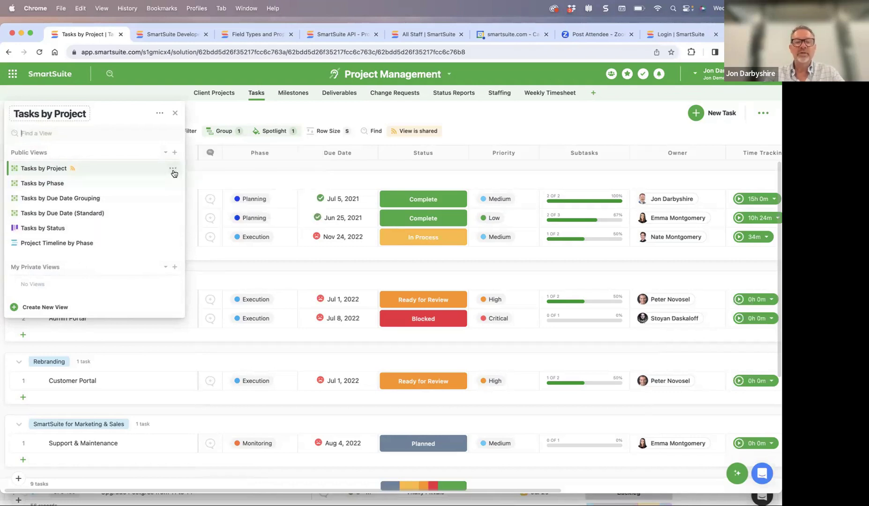
{"action": "mouse_move", "coordinate": [173, 173]}
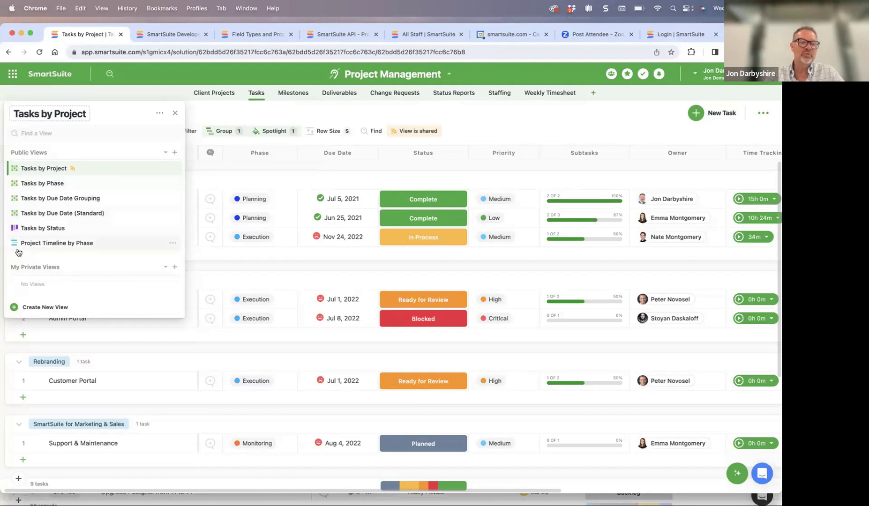
{"action": "mouse_move", "coordinate": [46, 169]}
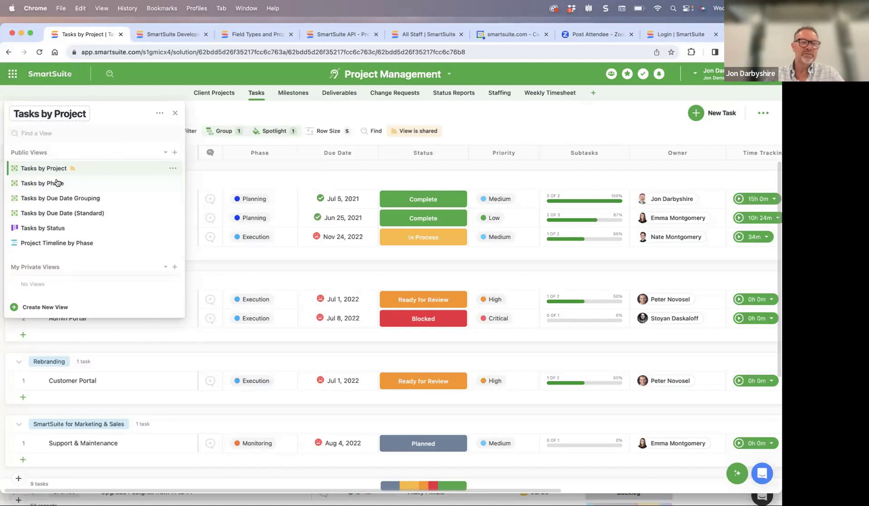
{"action": "mouse_move", "coordinate": [54, 217]}
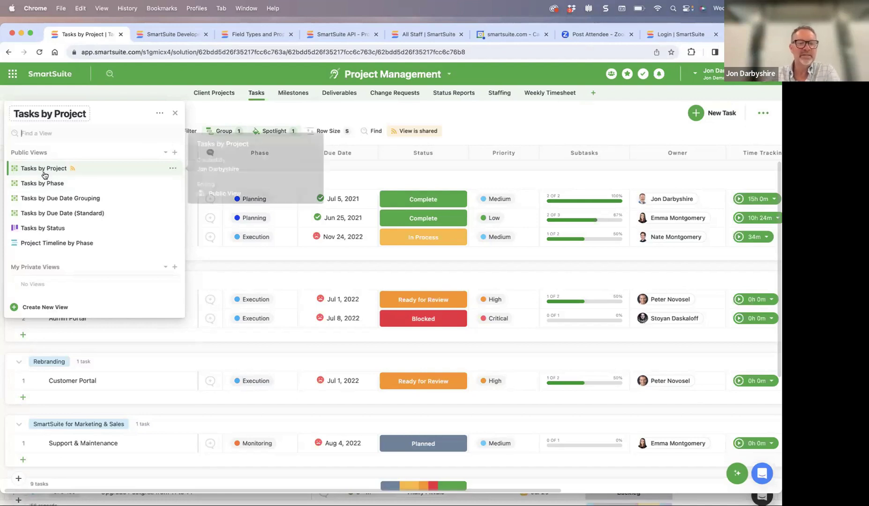
{"action": "left_click", "coordinate": [216, 121]}
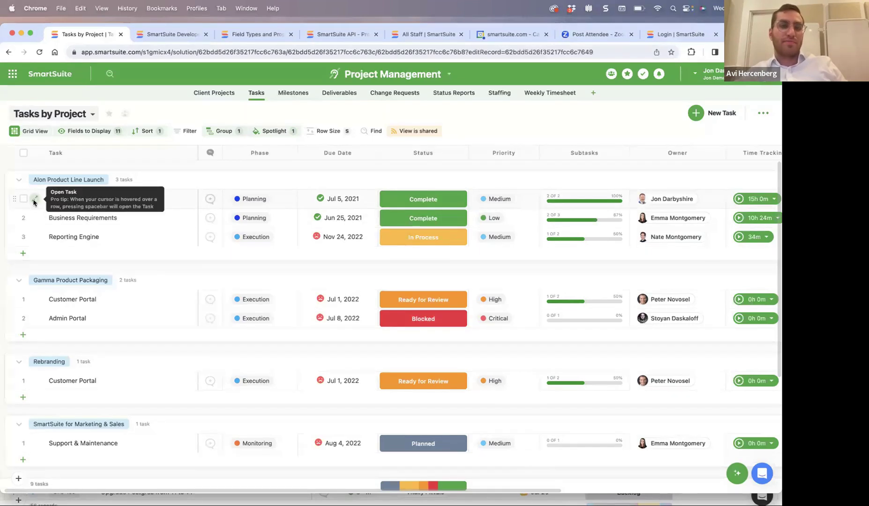
Step: Enable Emails in the Communication Center settings of the Technical Requirements task and return to its conversation area
{"action": "left_click", "coordinate": [34, 202]}
{"action": "left_click", "coordinate": [581, 91]}
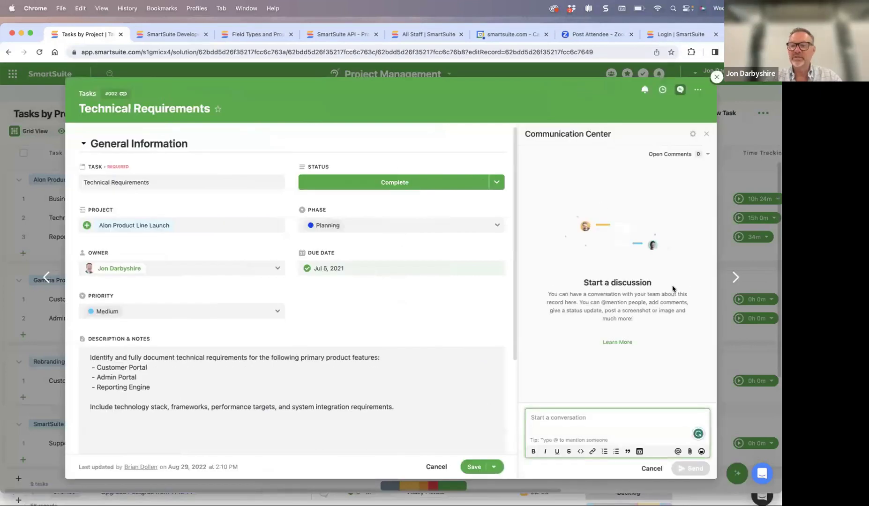
{"action": "left_click", "coordinate": [693, 136]}
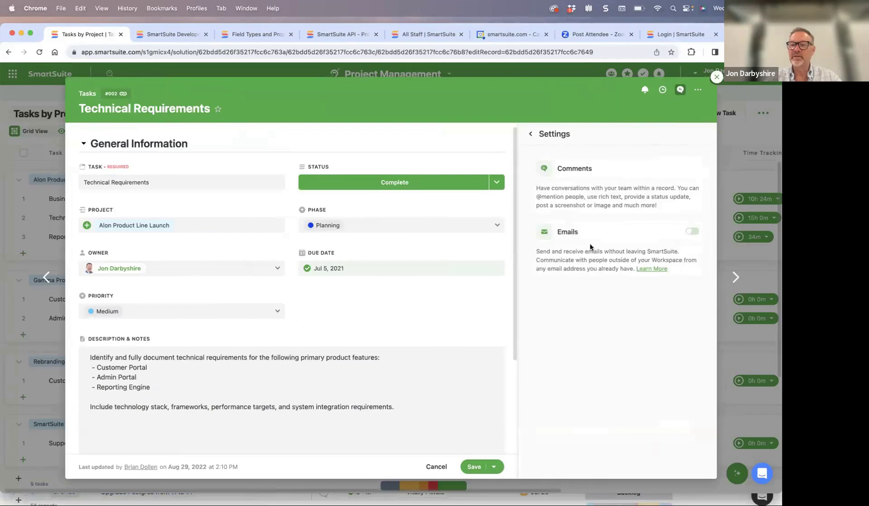
{"action": "left_click", "coordinate": [693, 232]}
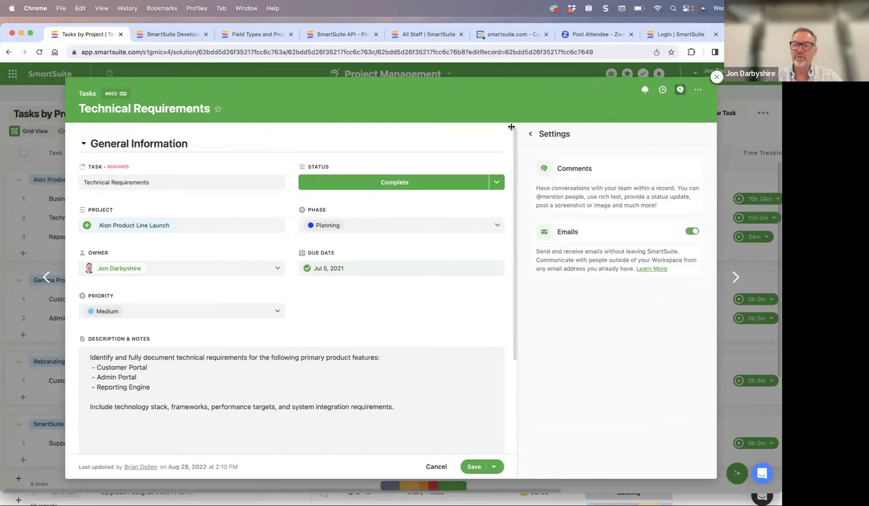
{"action": "left_click", "coordinate": [531, 134]}
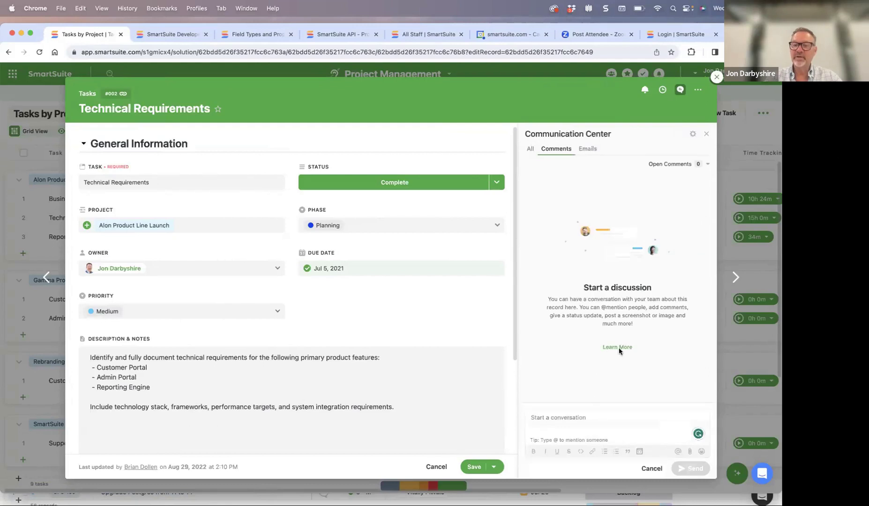
Step: Start a new email from the Technical Requirements task and inspect its template options and the record fields available for the body
{"action": "left_click", "coordinate": [589, 149]}
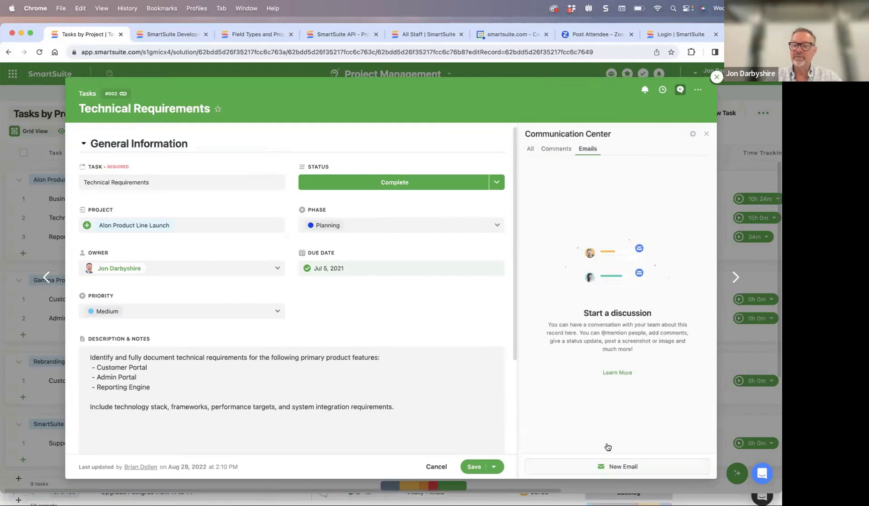
{"action": "left_click", "coordinate": [620, 466]}
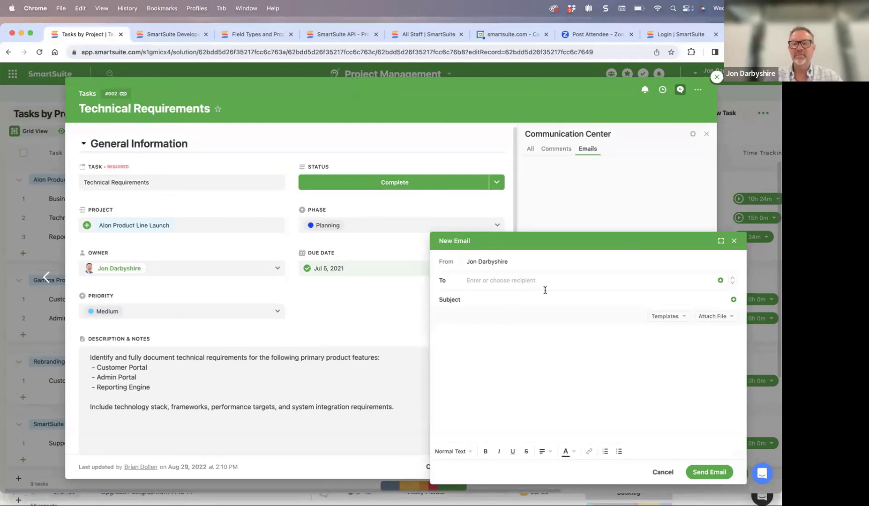
{"action": "left_click", "coordinate": [510, 369]}
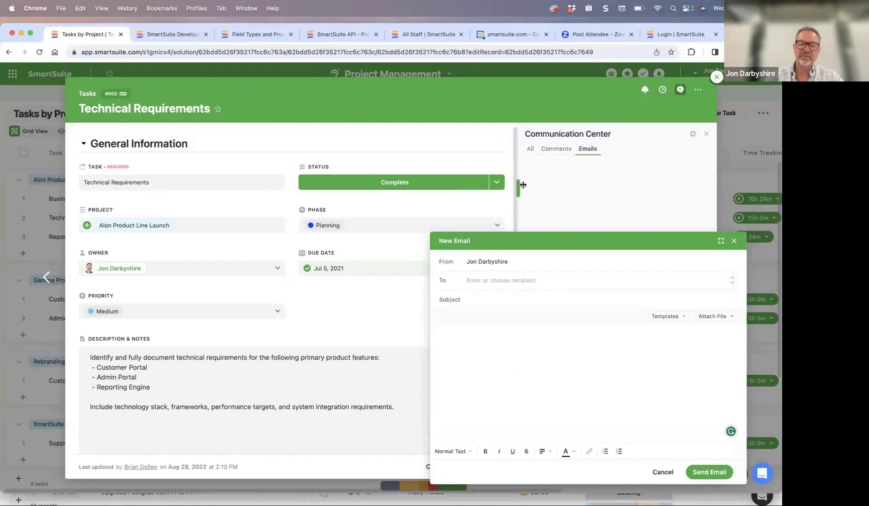
{"action": "left_click", "coordinate": [666, 317]}
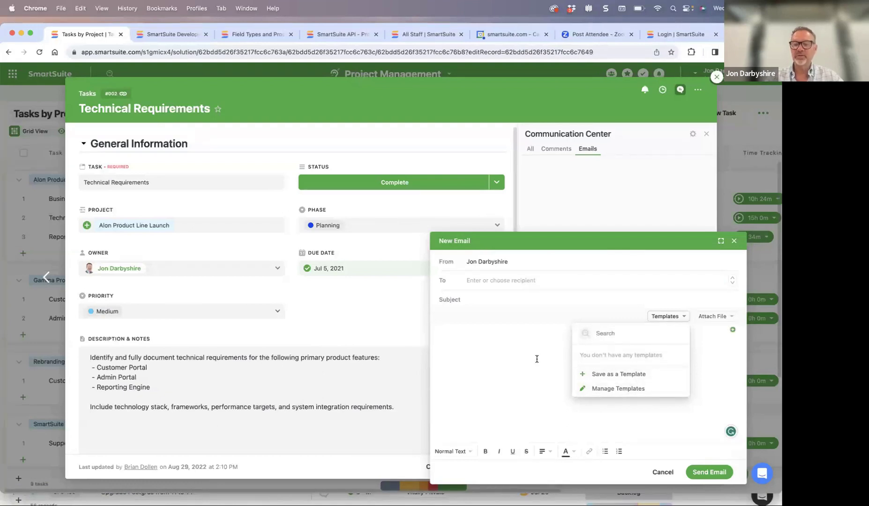
{"action": "left_click", "coordinate": [560, 356]}
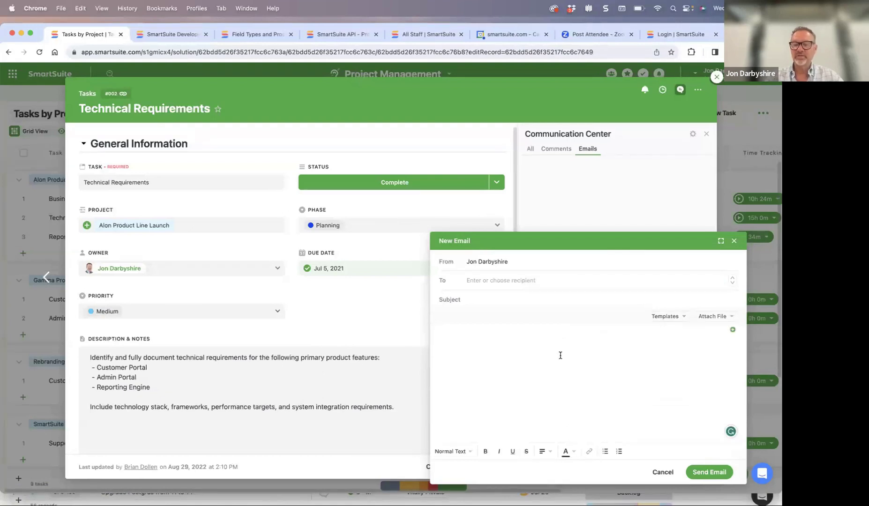
{"action": "left_click", "coordinate": [734, 331]}
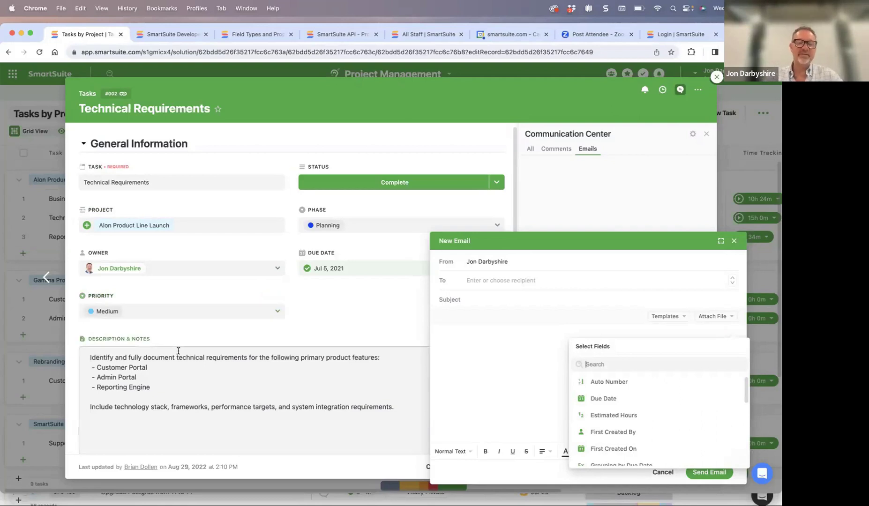
{"action": "left_click", "coordinate": [500, 367]}
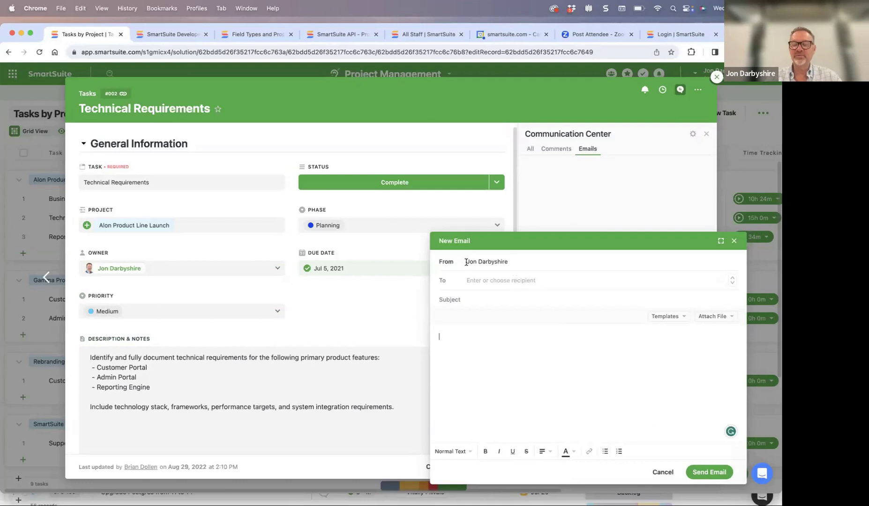
Step: Highlight the sender's name in the new email, discard the draft and close the Technical Requirements task
{"action": "left_click_drag", "start_coordinate": [467, 261], "coordinate": [505, 261]}
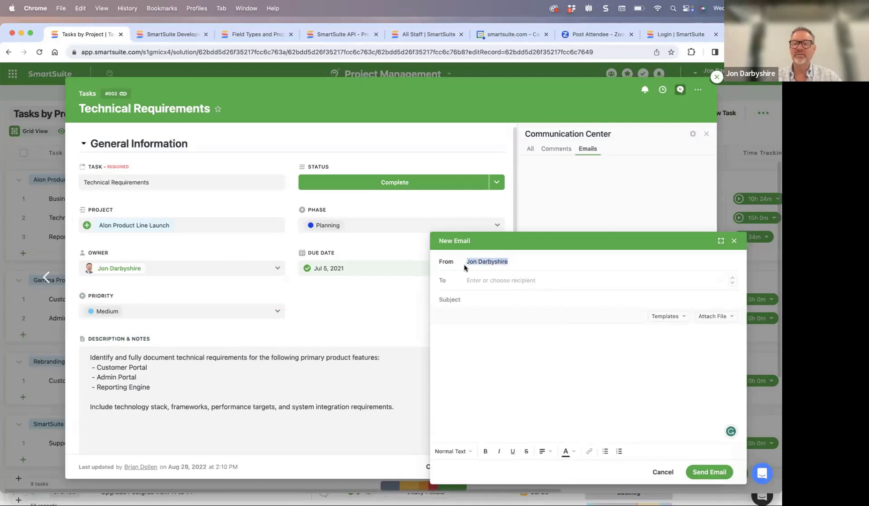
{"action": "left_click", "coordinate": [531, 264]}
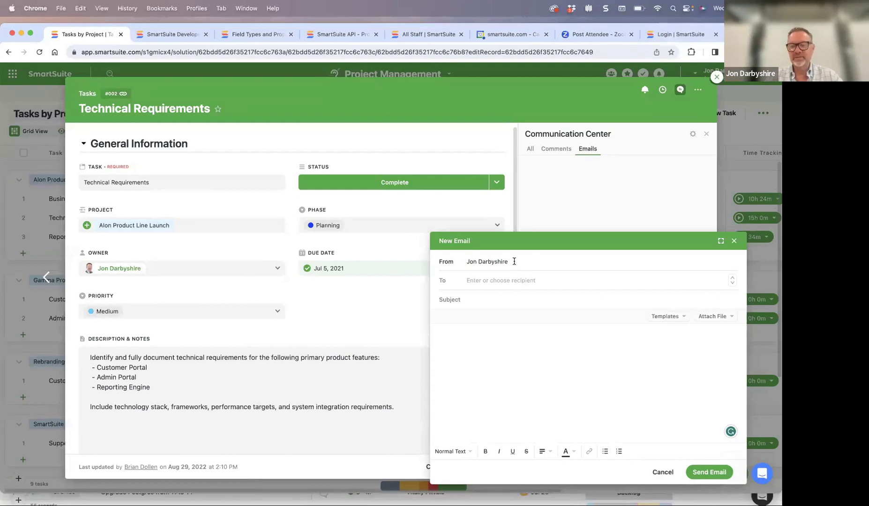
{"action": "left_click_drag", "start_coordinate": [514, 262], "coordinate": [461, 259]}
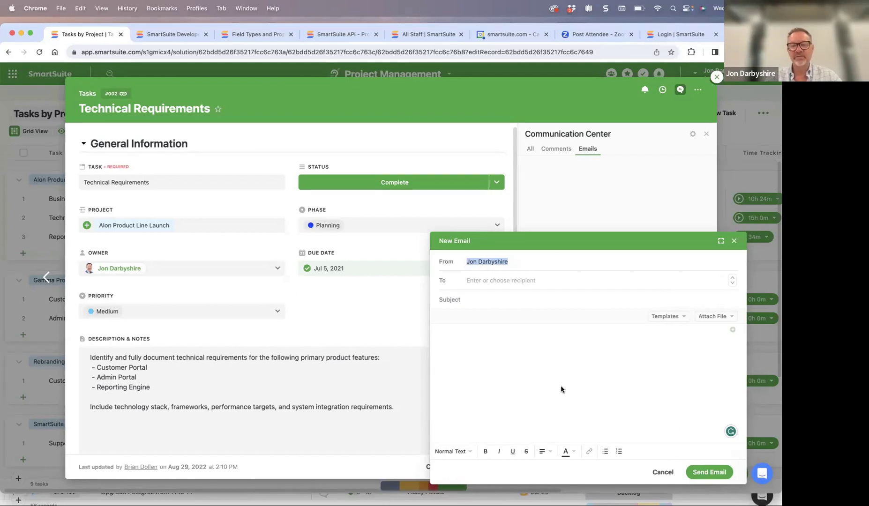
{"action": "left_click", "coordinate": [735, 242]}
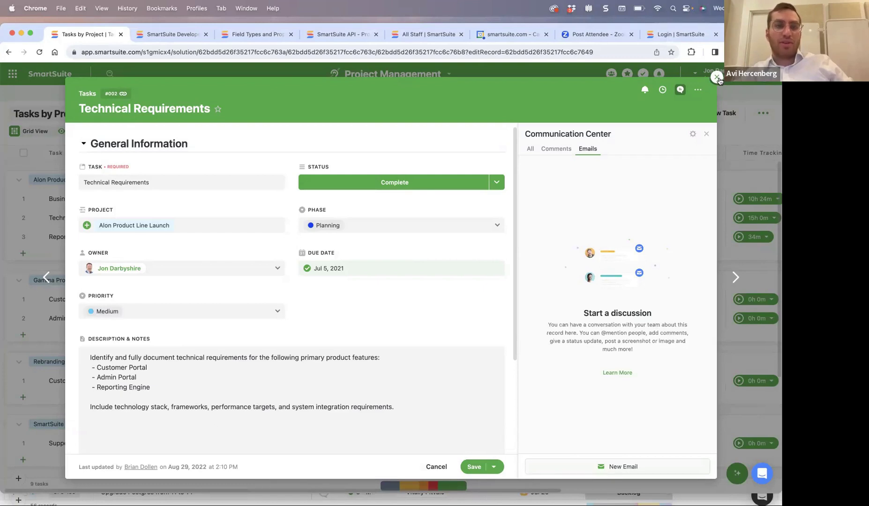
{"action": "left_click", "coordinate": [717, 77]}
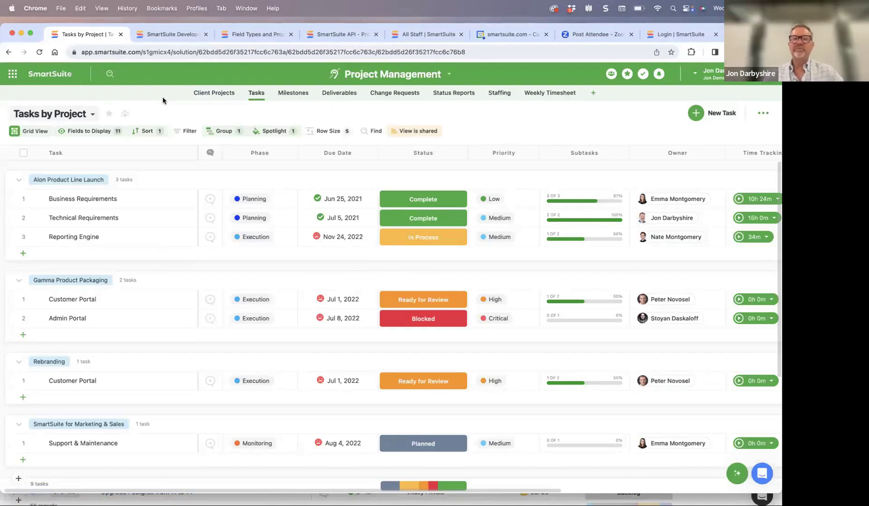
Step: View Client Projects in the Project Timelines At-A-Glance view and return to the Projects by Stage view
{"action": "left_click", "coordinate": [214, 96]}
{"action": "left_click", "coordinate": [67, 115]}
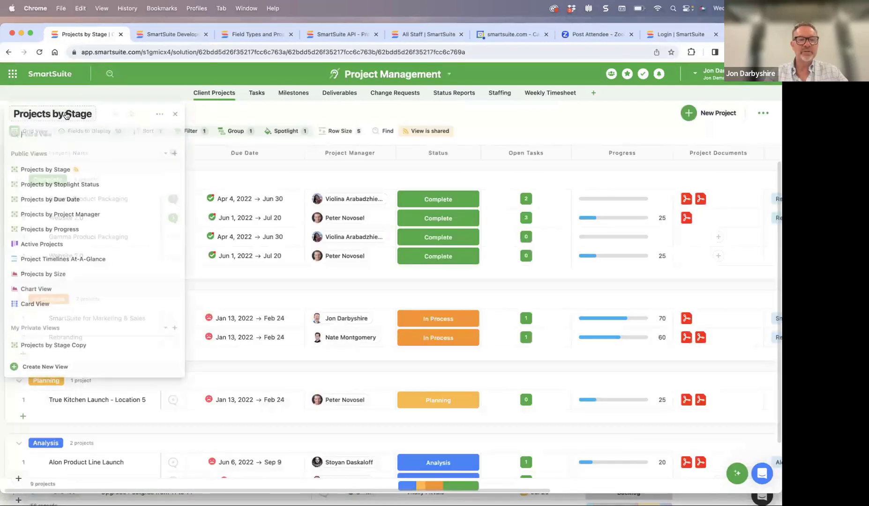
{"action": "left_click", "coordinate": [47, 259]}
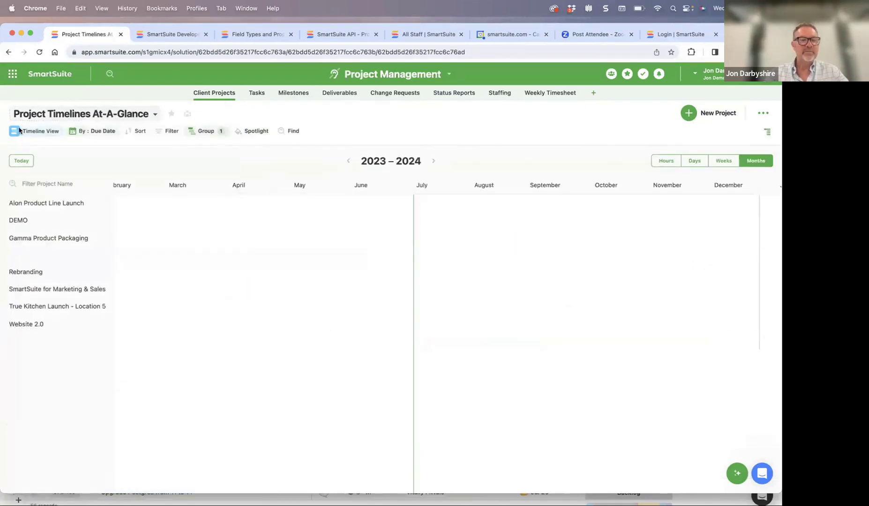
{"action": "left_click", "coordinate": [28, 117]}
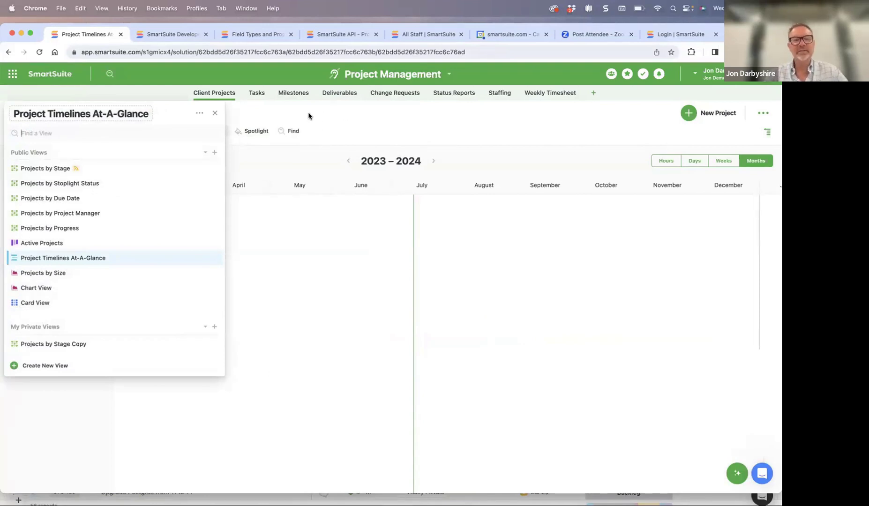
{"action": "left_click", "coordinate": [43, 168]}
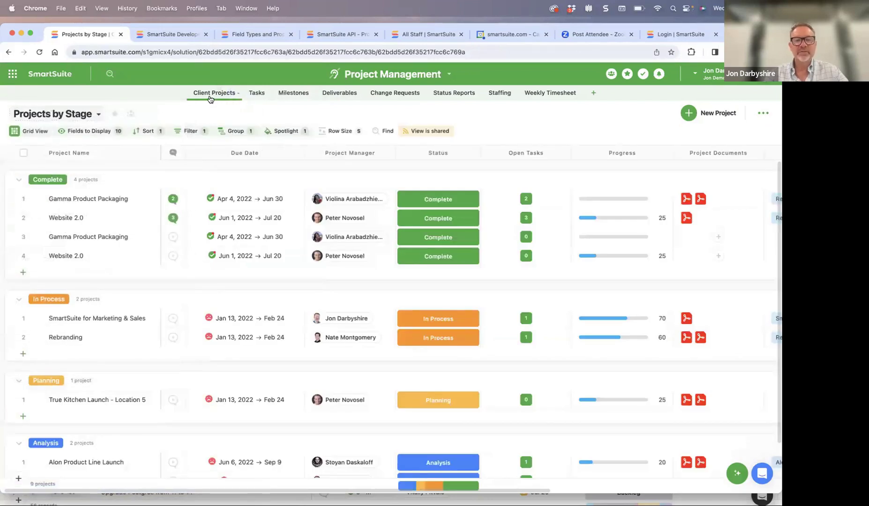
Step: Visit the workspace home page and reopen the Project Management solution from the favorites
{"action": "left_click_drag", "start_coordinate": [299, 96], "coordinate": [401, 94]}
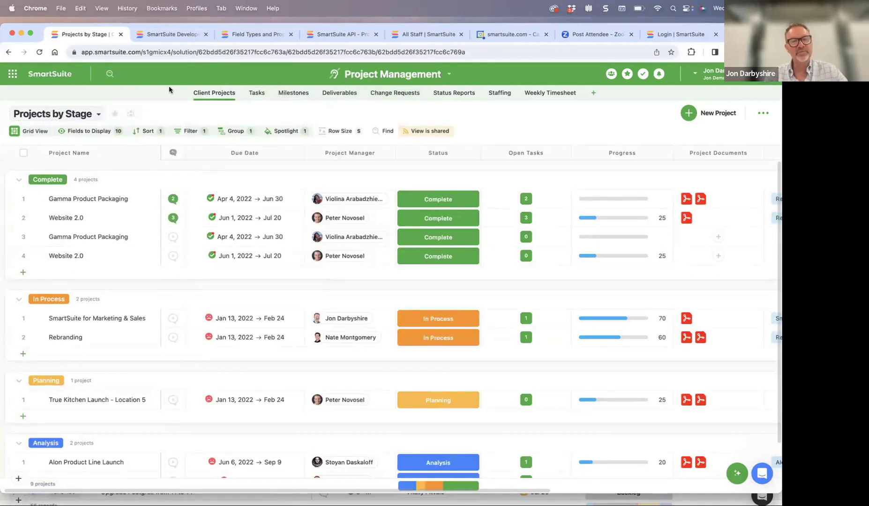
{"action": "left_click", "coordinate": [319, 226]}
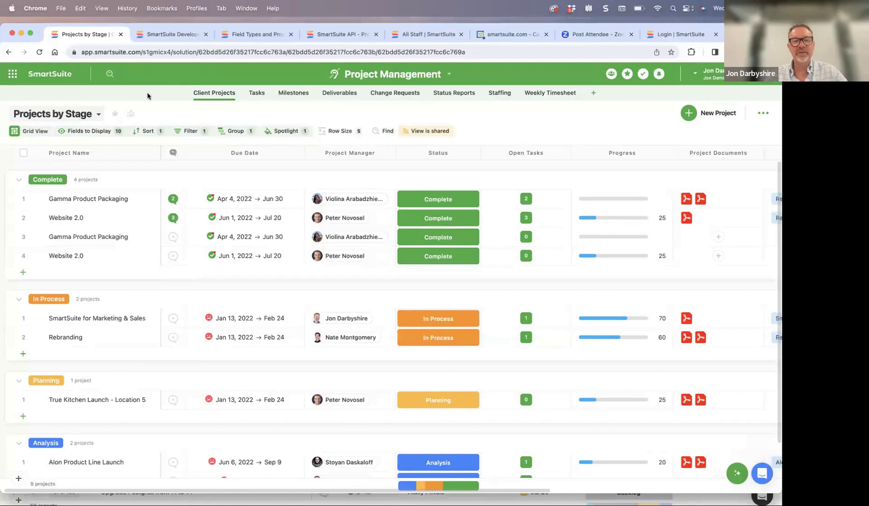
{"action": "left_click", "coordinate": [12, 74]}
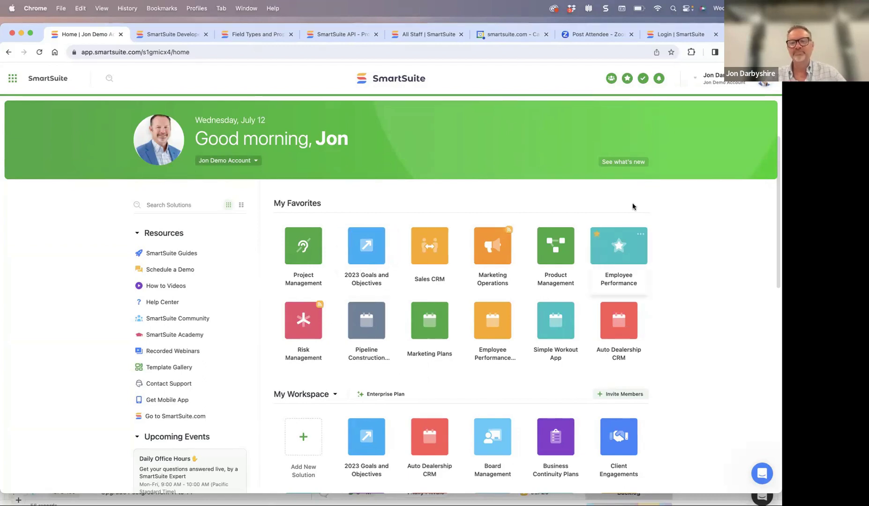
{"action": "left_click", "coordinate": [310, 244]}
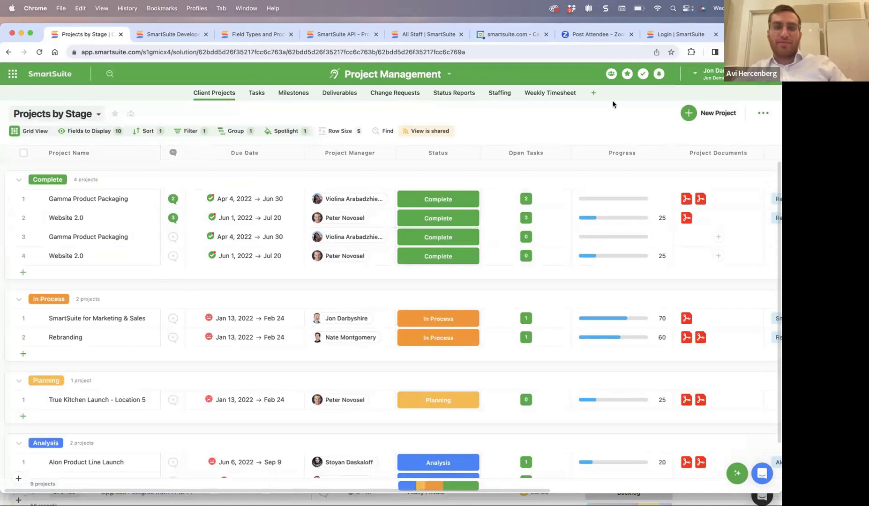
Step: Open My Work and expand the Overdue and Today groups of the open assignments
{"action": "left_click", "coordinate": [643, 74]}
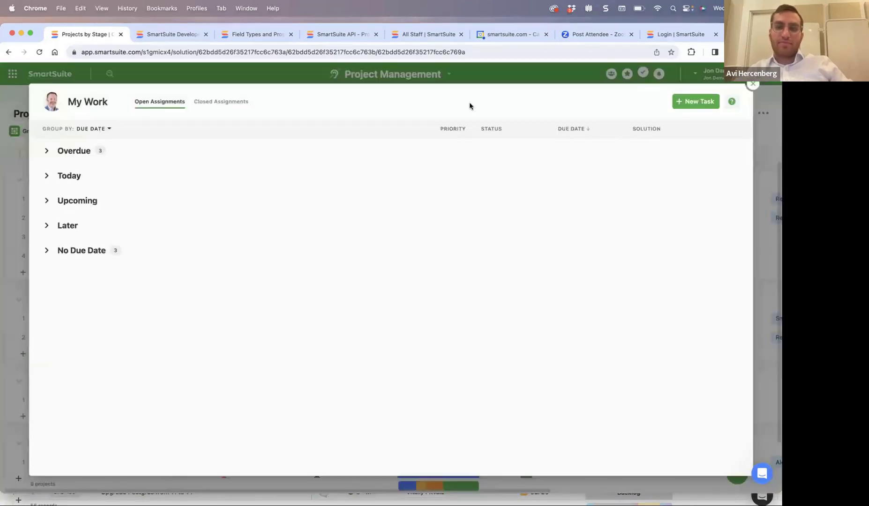
{"action": "left_click", "coordinate": [71, 152]}
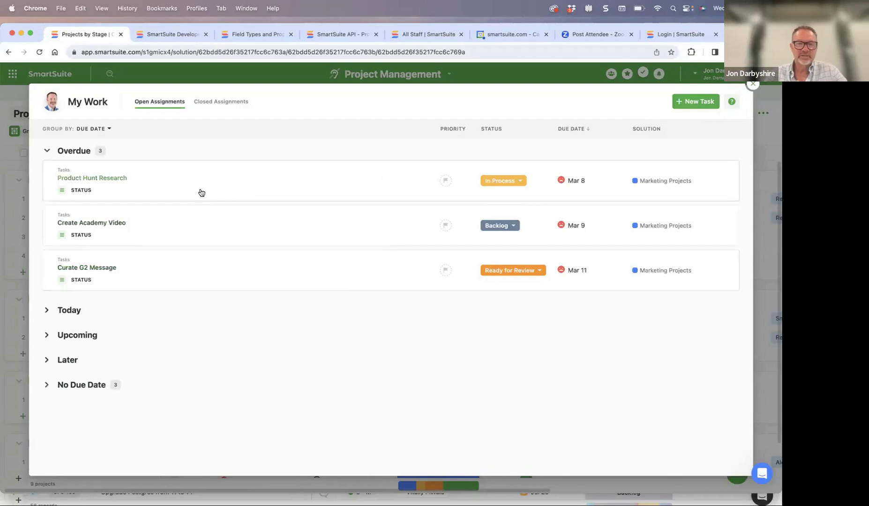
{"action": "left_click", "coordinate": [68, 313]}
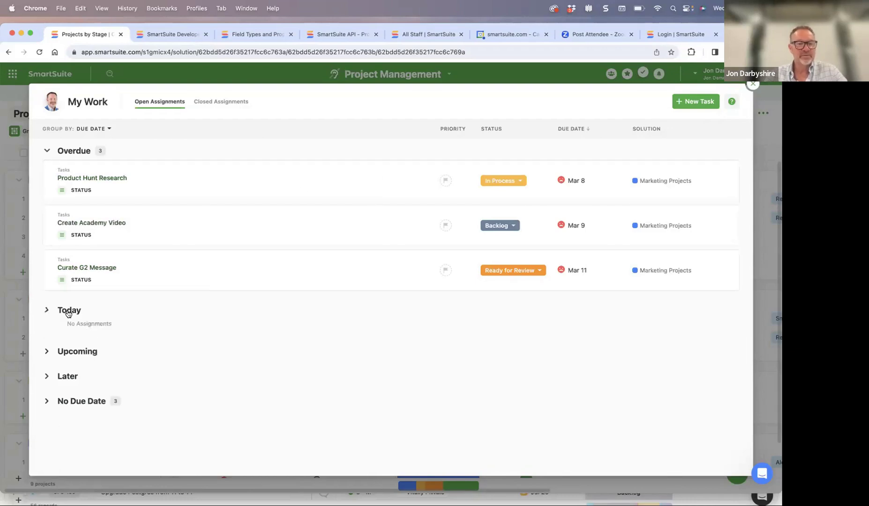
Step: Close My Work, then review the email notification settings in the Notifications Center and close it
{"action": "left_click", "coordinate": [68, 314]}
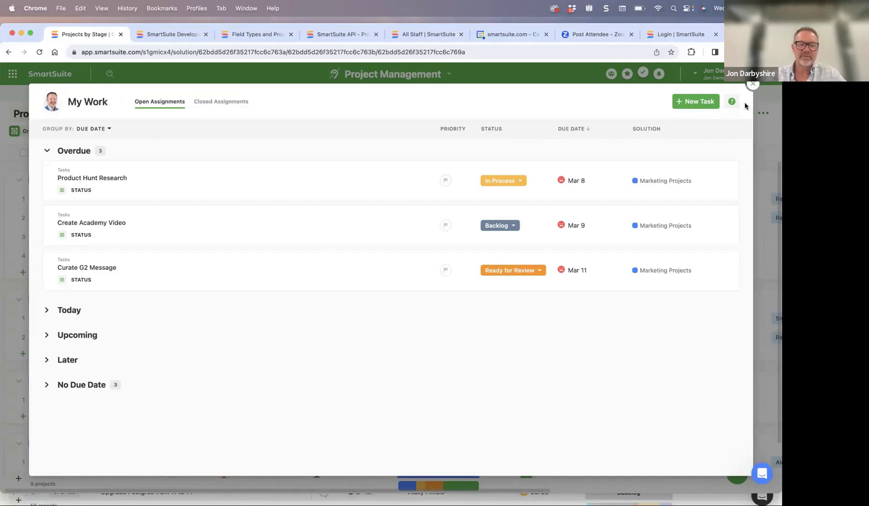
{"action": "left_click", "coordinate": [752, 84]}
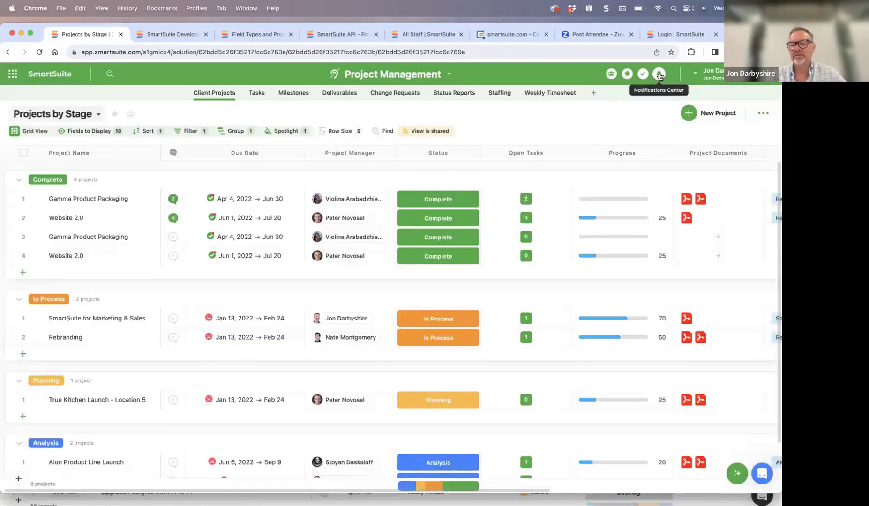
{"action": "left_click", "coordinate": [660, 75]}
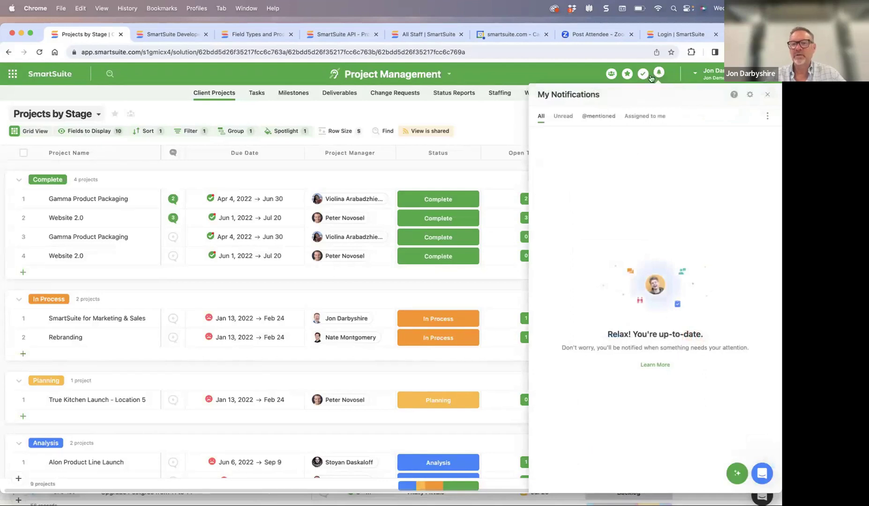
{"action": "left_click", "coordinate": [750, 95]}
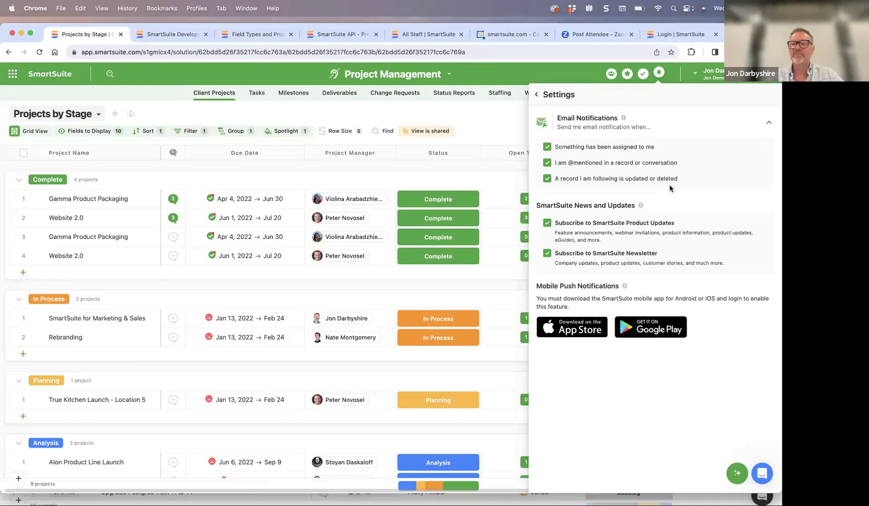
{"action": "left_click", "coordinate": [555, 97]}
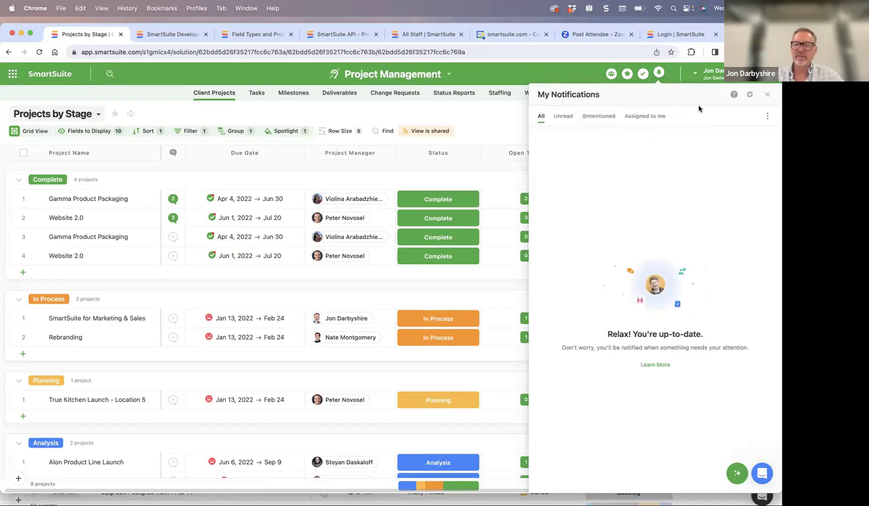
{"action": "left_click", "coordinate": [769, 96]}
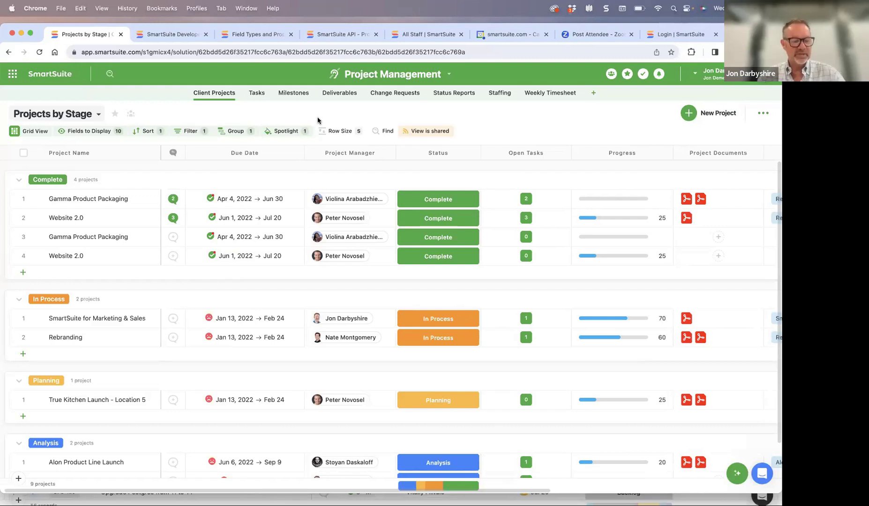
Step: From the workspace home page, view the Ask AI to Generate option for adding a new solution and dismiss its dialog
{"action": "left_click", "coordinate": [47, 73]}
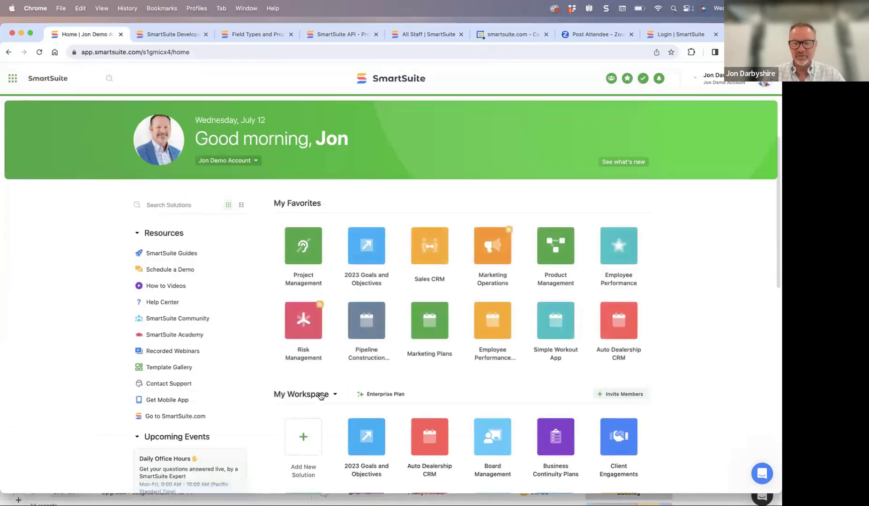
{"action": "scroll", "coordinate": [319, 394], "scroll_direction": "down", "scroll_amount": 3}
{"action": "left_click", "coordinate": [302, 332]}
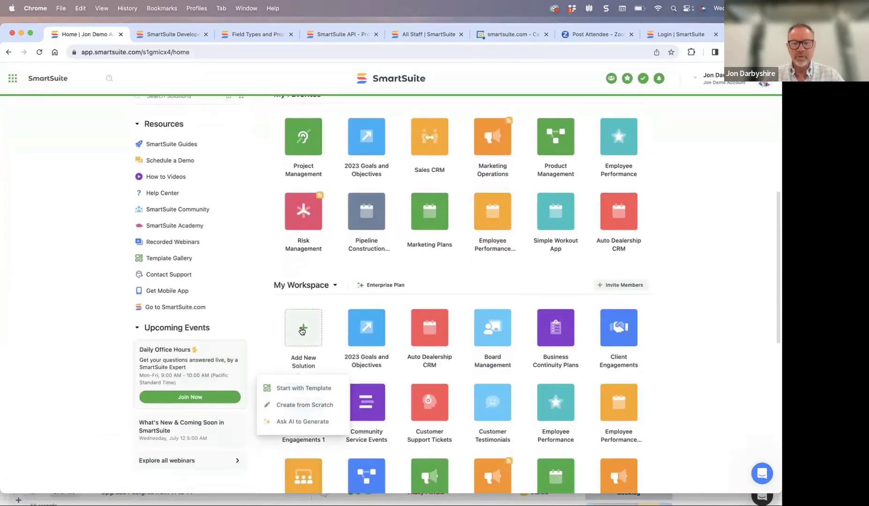
{"action": "left_click", "coordinate": [298, 422]}
{"action": "left_click", "coordinate": [313, 283]}
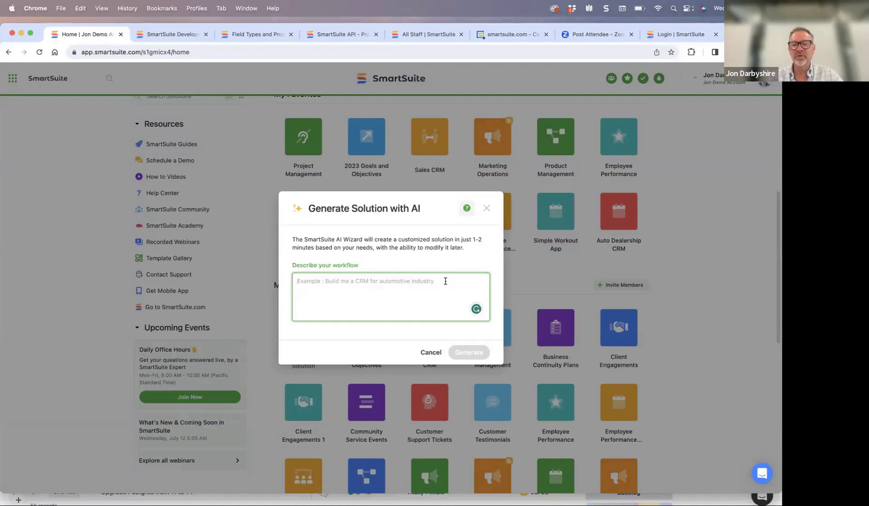
{"action": "left_click", "coordinate": [488, 209]}
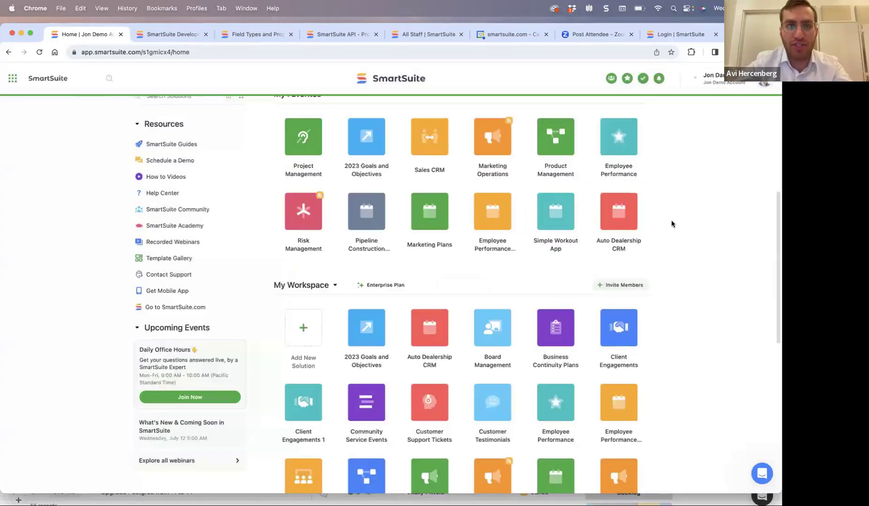
Step: Reopen the Project Management solution, view the first Gamma Product Packaging record in the Complete group and close it
{"action": "scroll", "coordinate": [672, 224], "scroll_direction": "up", "scroll_amount": 3}
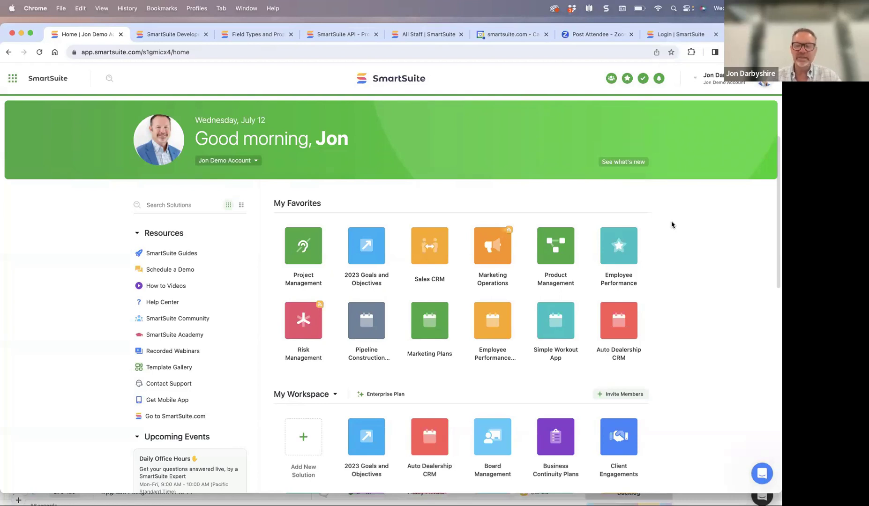
{"action": "left_click", "coordinate": [304, 245]}
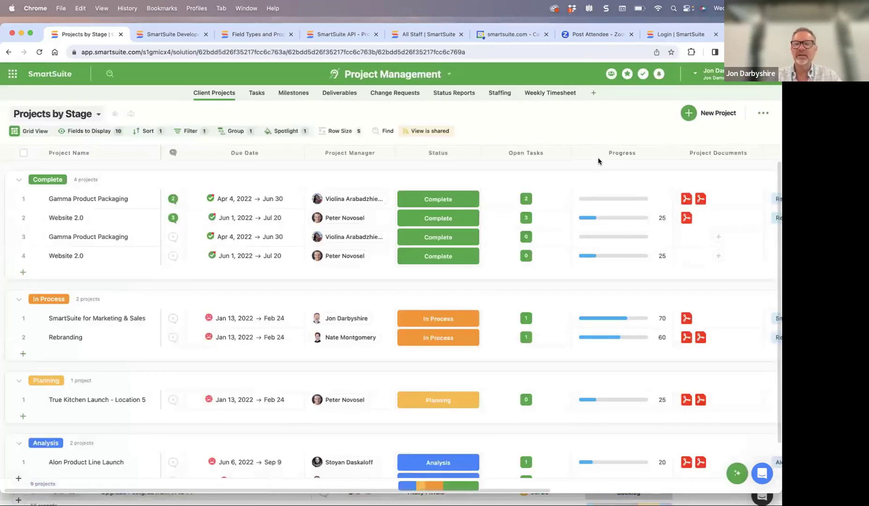
{"action": "left_click", "coordinate": [35, 199]}
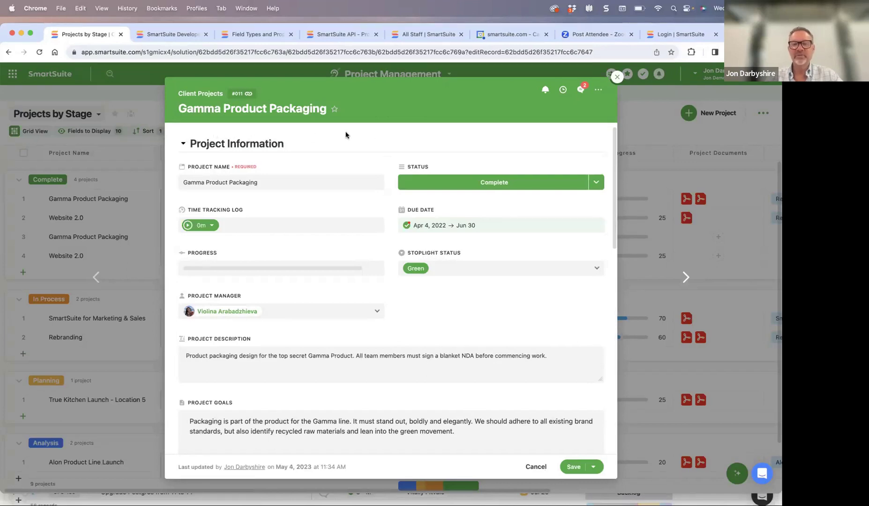
{"action": "scroll", "coordinate": [420, 308], "scroll_direction": "down", "scroll_amount": 1}
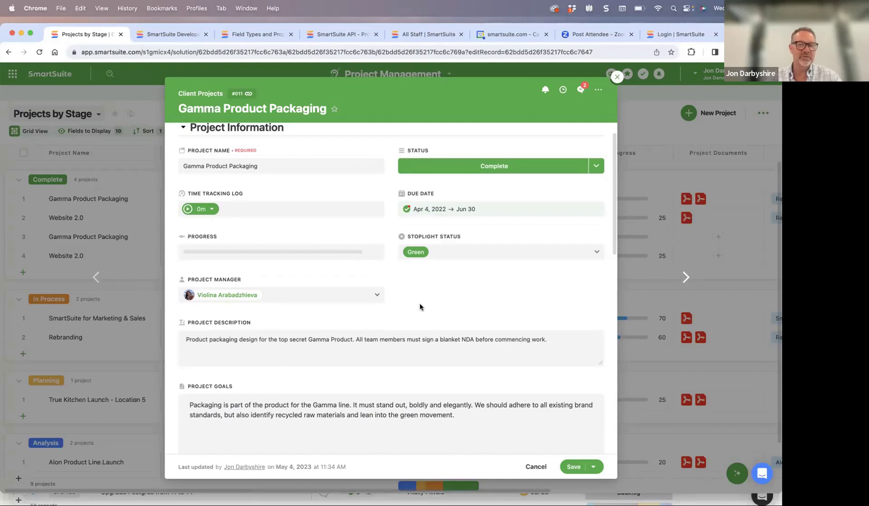
{"action": "left_click", "coordinate": [617, 78]}
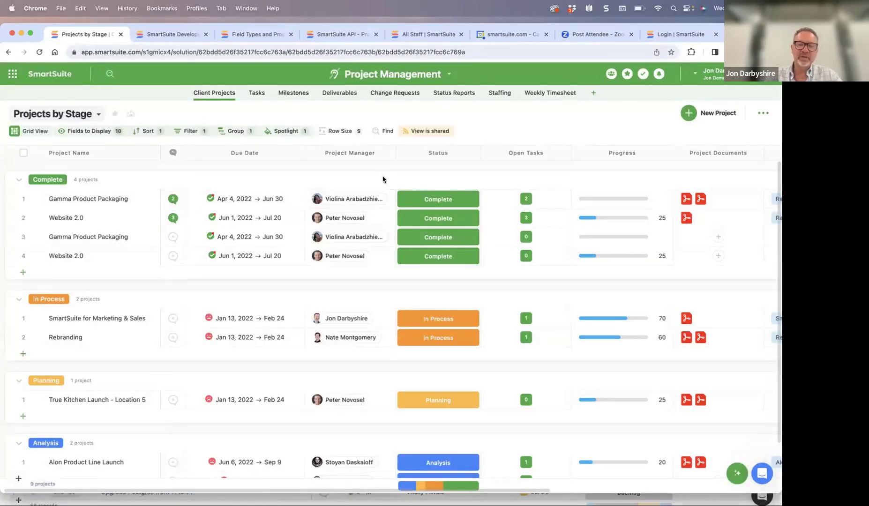
{"action": "scroll", "coordinate": [384, 179], "scroll_direction": "down", "scroll_amount": 1}
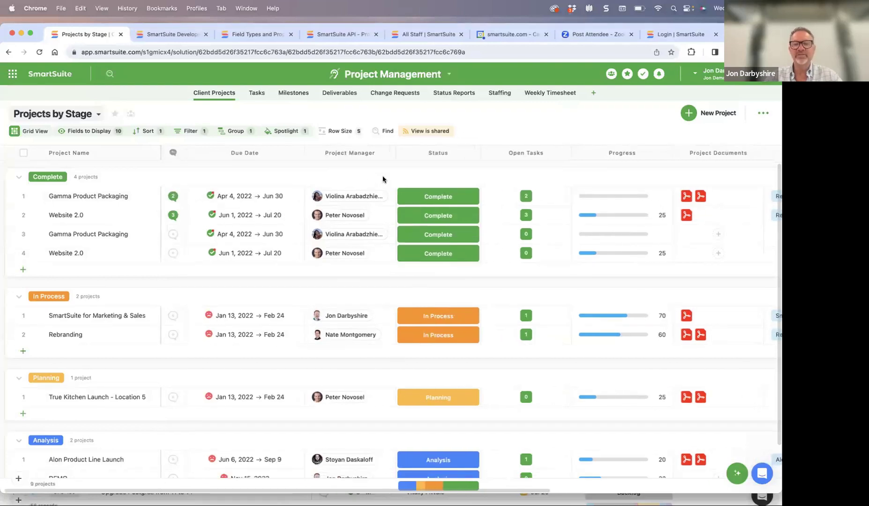